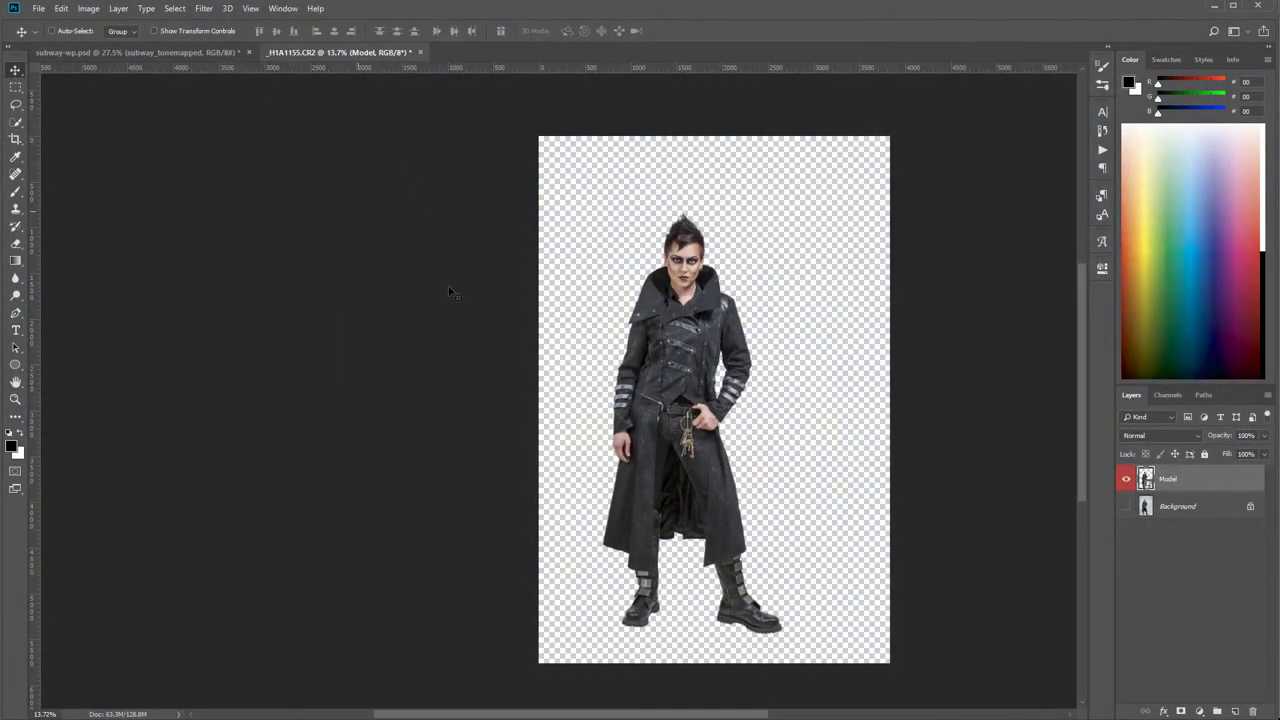
# Step: Bring the cut-out Model layer from the portrait document into the subway-wp.psd composition above the station background
pyautogui.moveTo(690, 370); pyautogui.dragTo(618, 420)
pyautogui.moveTo(657, 284); pyautogui.dragTo(709, 304)
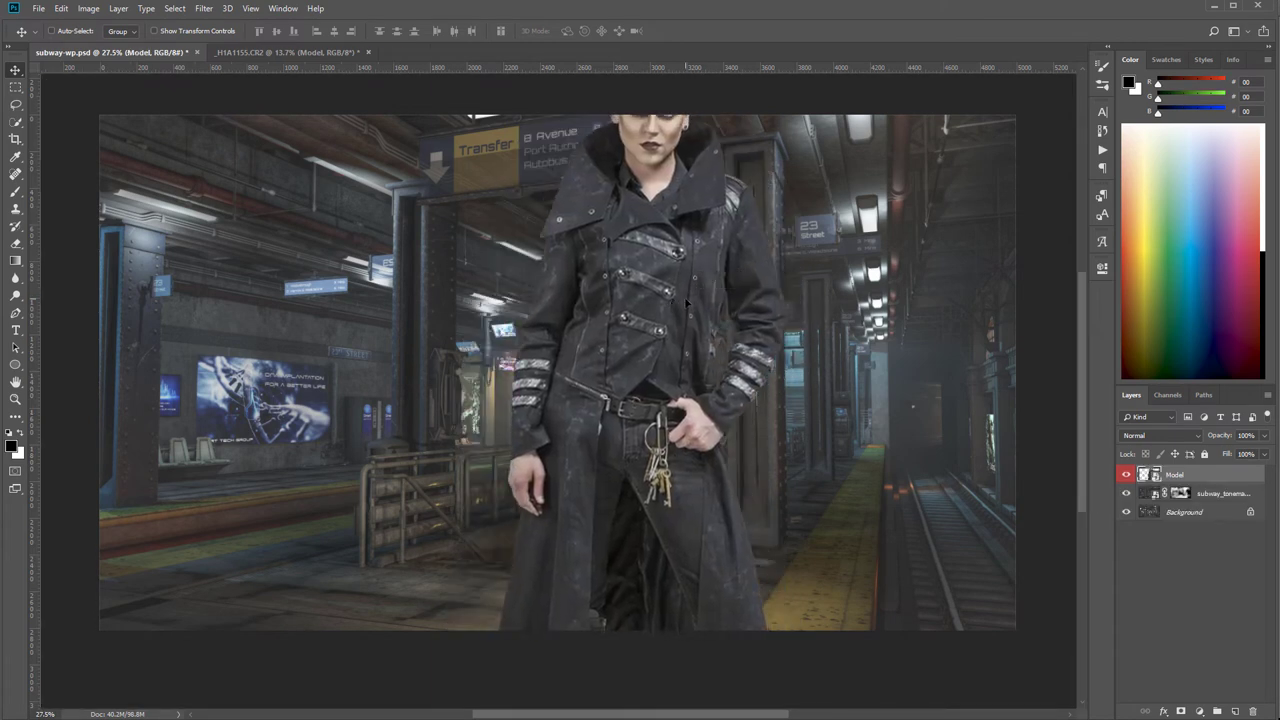
pyautogui.scroll(-2, 690, 311)
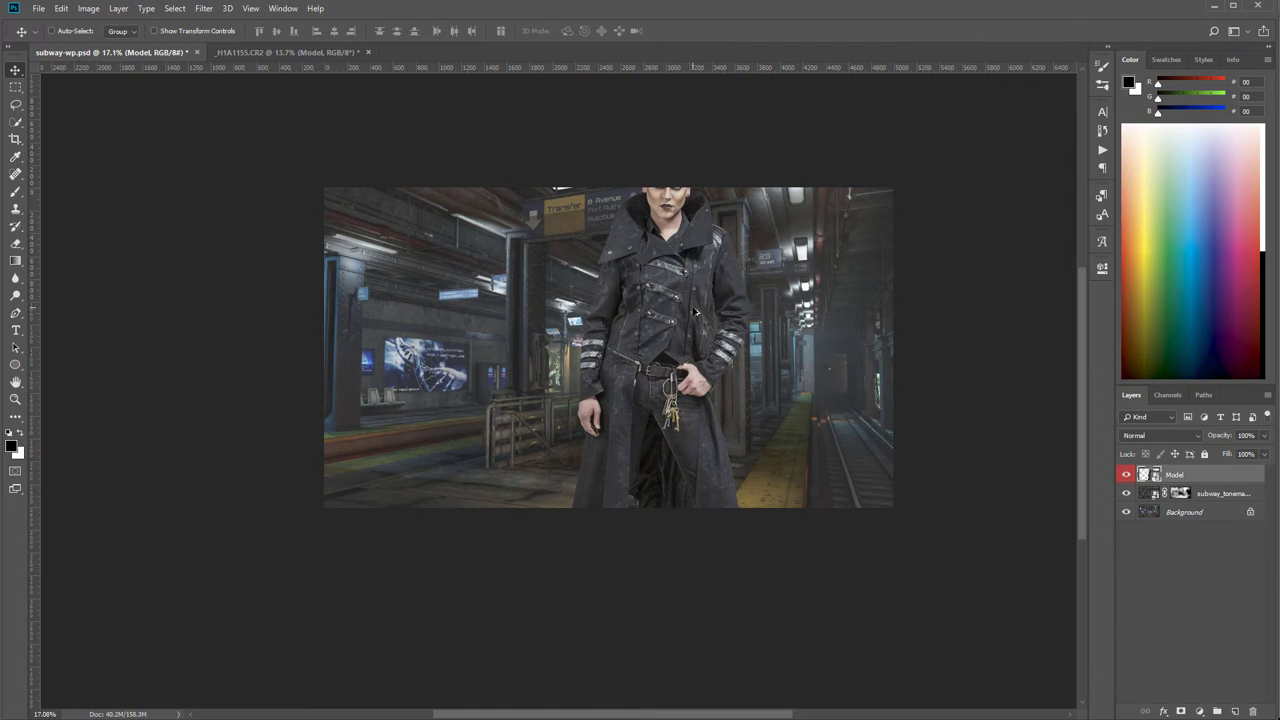
pyautogui.moveTo(695, 313); pyautogui.dragTo(700, 317)
# Step: Free-transform the model down to about 192% scale and place the full figure on the platform in front of the railing
pyautogui.hotkey('ctrl', 't')
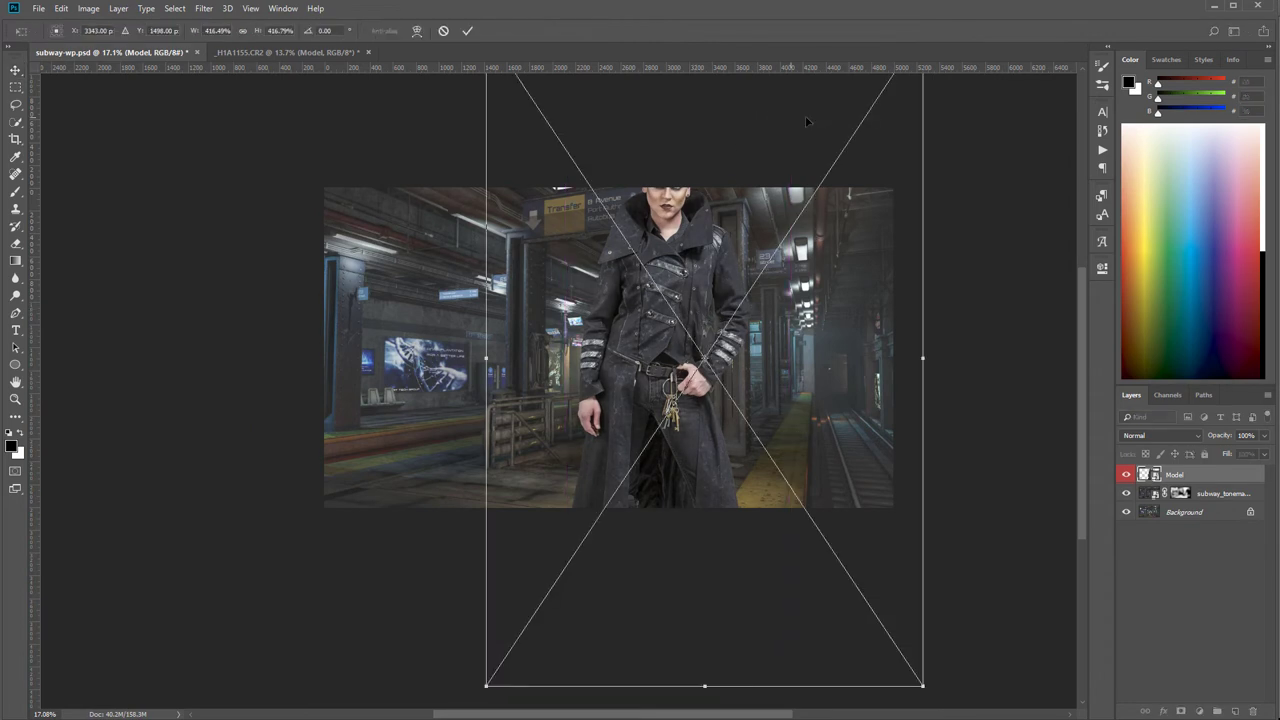
pyautogui.moveTo(922, 686); pyautogui.dragTo(771, 462)
pyautogui.moveTo(726, 268); pyautogui.dragTo(762, 332)
pyautogui.moveTo(810, 97); pyautogui.dragTo(735, 229)
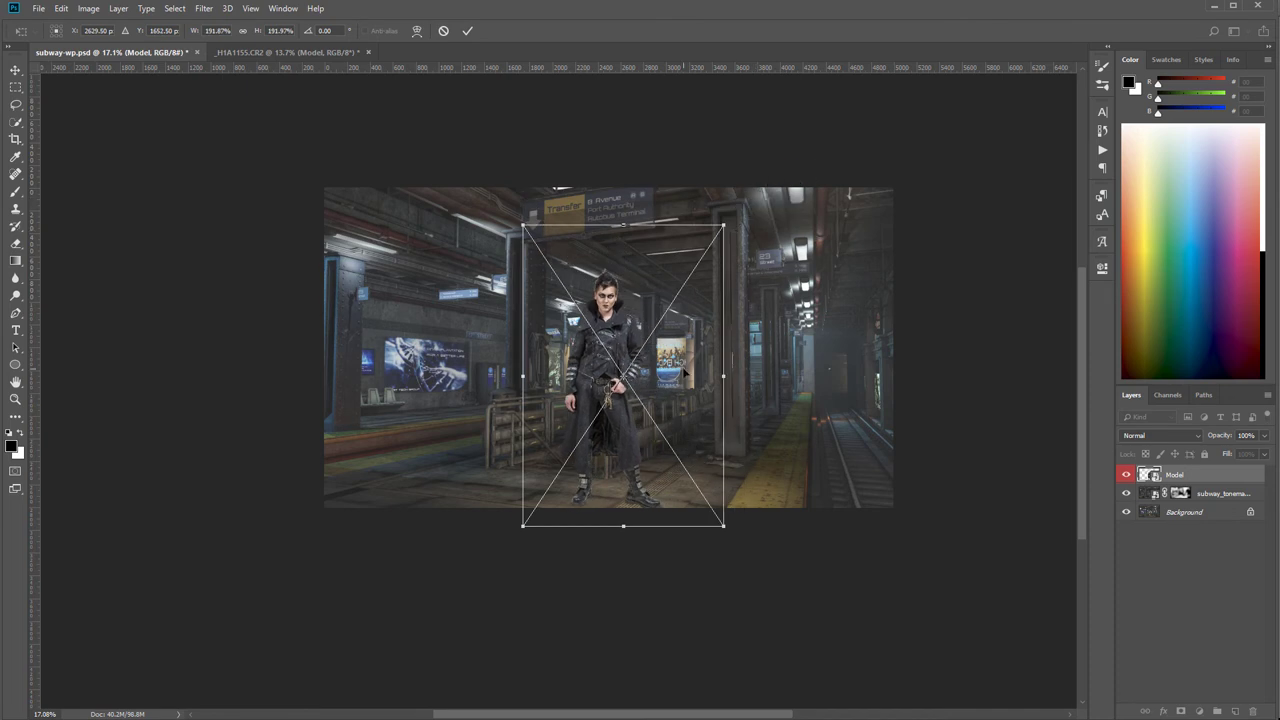
pyautogui.moveTo(685, 374); pyautogui.dragTo(714, 368)
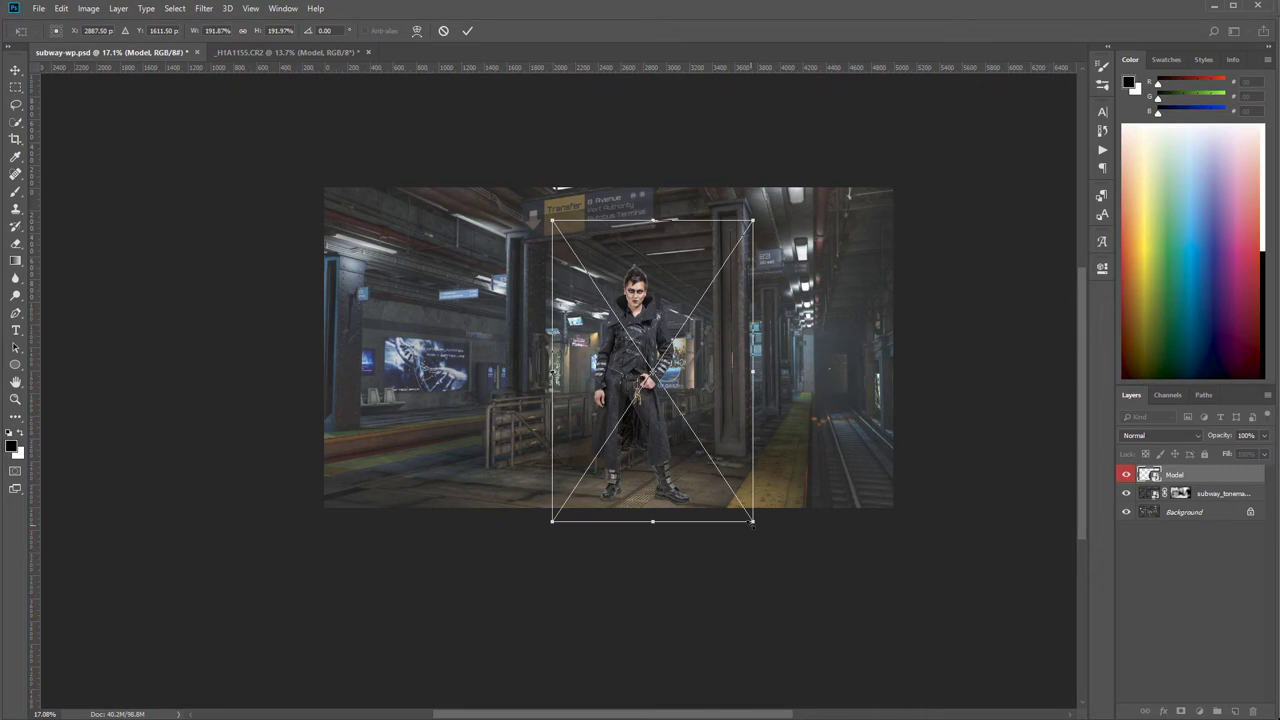
# Step: Shrink the model further, stand it on the platform floor between the railing and the large pillar, and apply the transform
pyautogui.moveTo(753, 522); pyautogui.dragTo(732, 491)
pyautogui.moveTo(677, 352); pyautogui.dragTo(684, 371)
pyautogui.scroll(3, 687, 386)
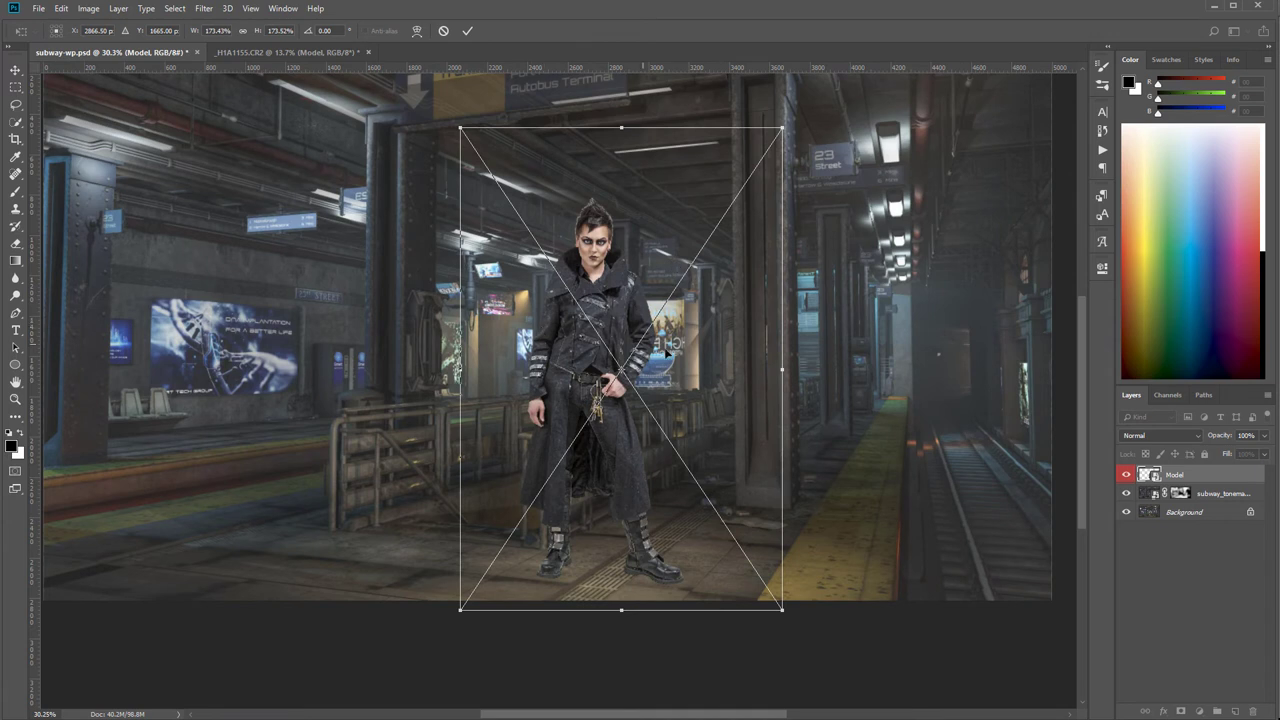
pyautogui.moveTo(700, 352); pyautogui.dragTo(745, 352)
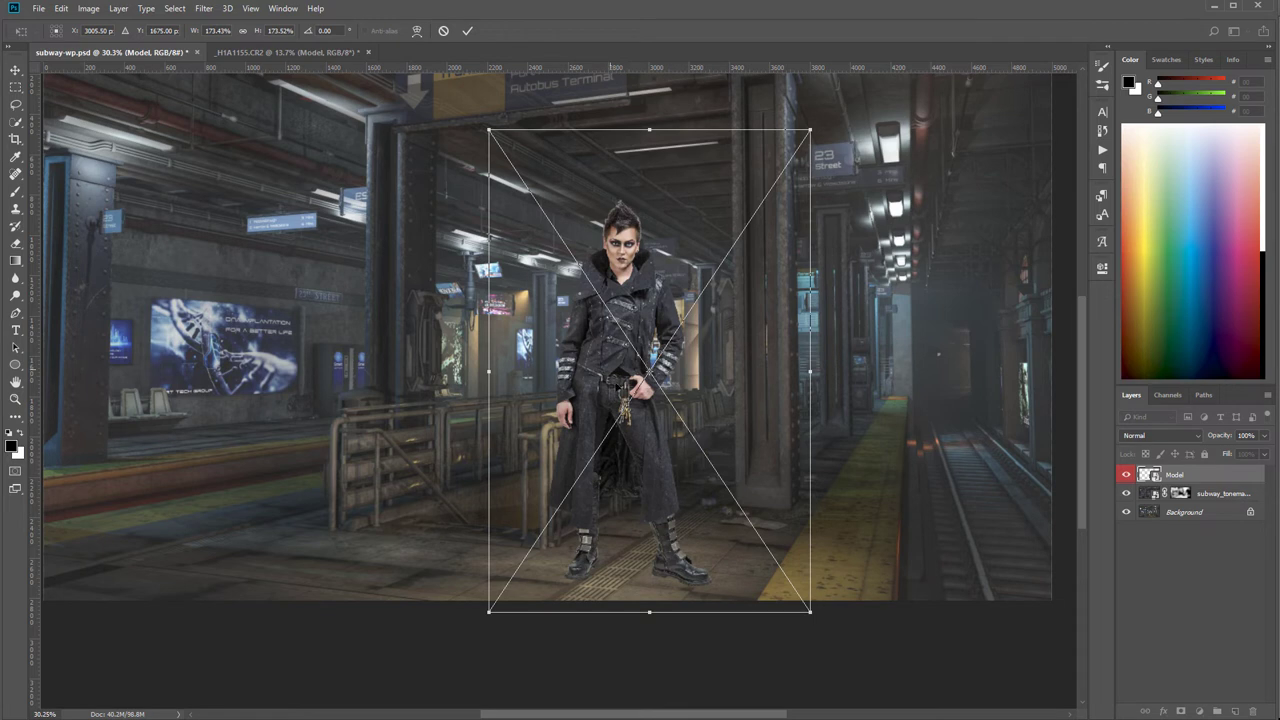
pyautogui.moveTo(810, 130); pyautogui.dragTo(795, 152)
pyautogui.press('Return')
pyautogui.moveTo(644, 327)
pyautogui.mouseDown()
pyautogui.moveTo(622, 327)
pyautogui.moveTo(644, 326)
pyautogui.moveTo(630, 308)
pyautogui.moveTo(645, 332)
pyautogui.mouseUp()
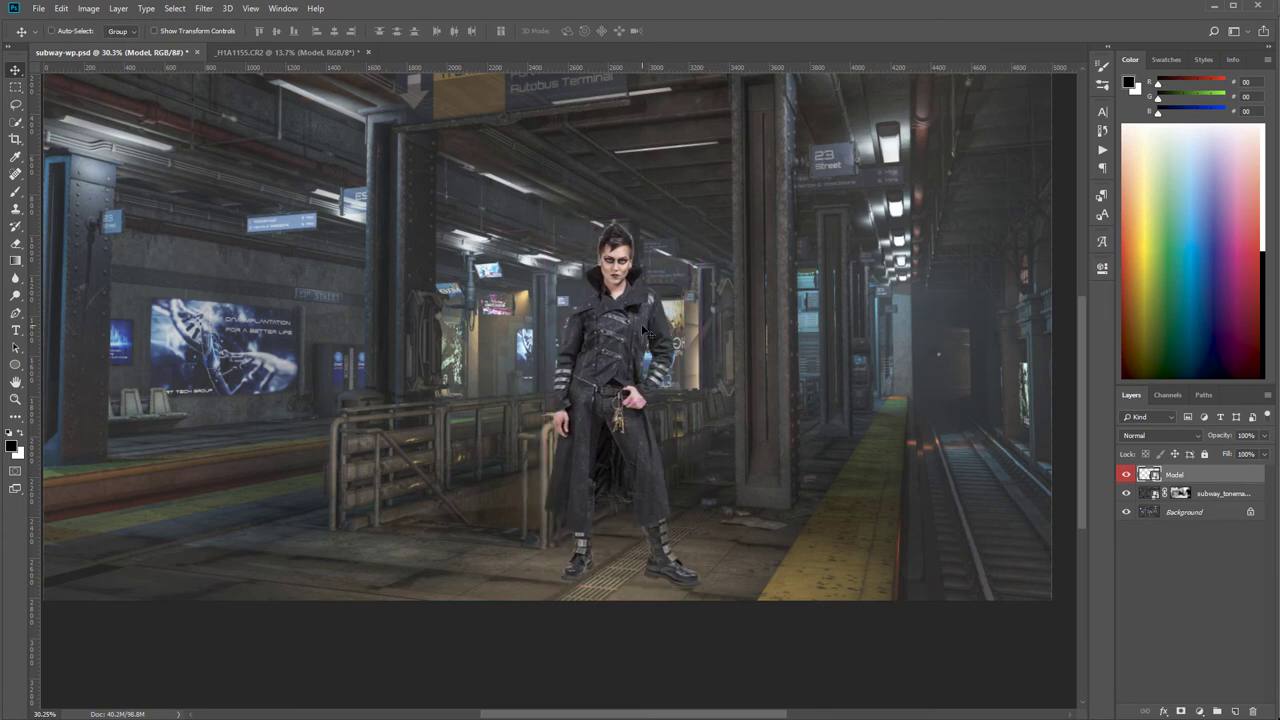
# Step: Try the model in front of the DNA billboard, beside the large pillar at the yellow strip, and in front of the railing
pyautogui.scroll(-2, 646, 331)
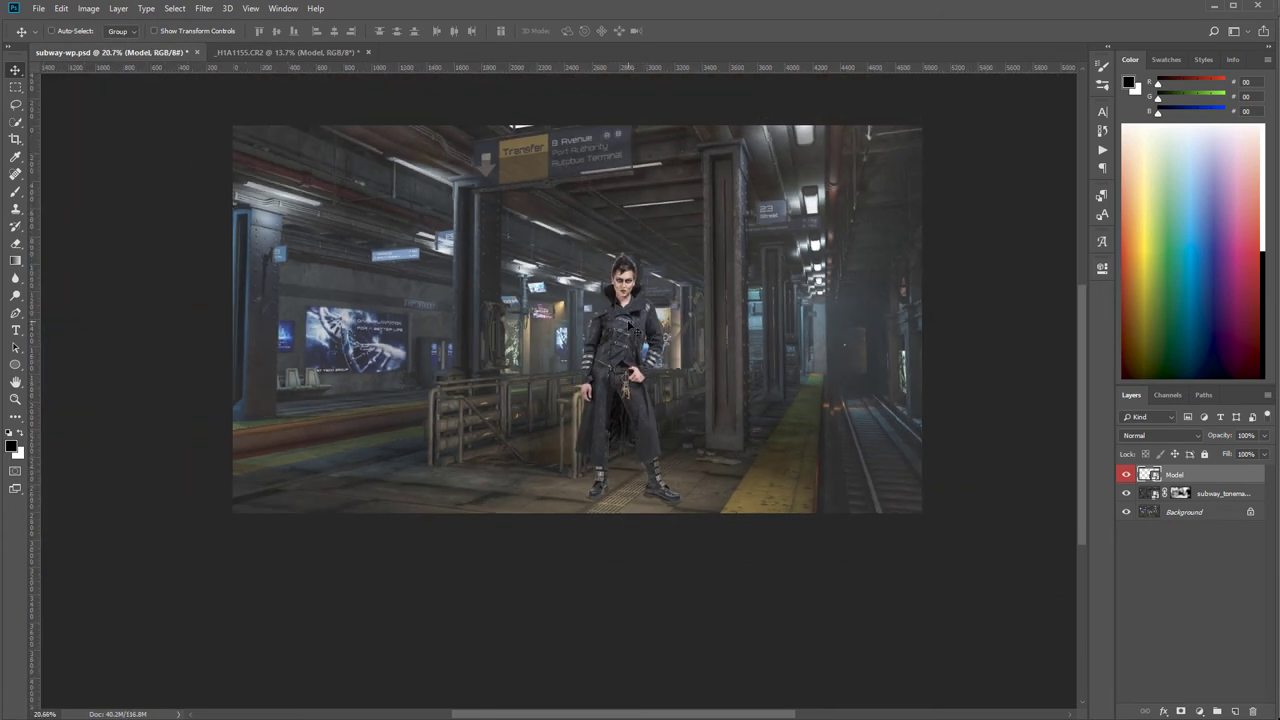
pyautogui.moveTo(629, 316); pyautogui.dragTo(373, 324)
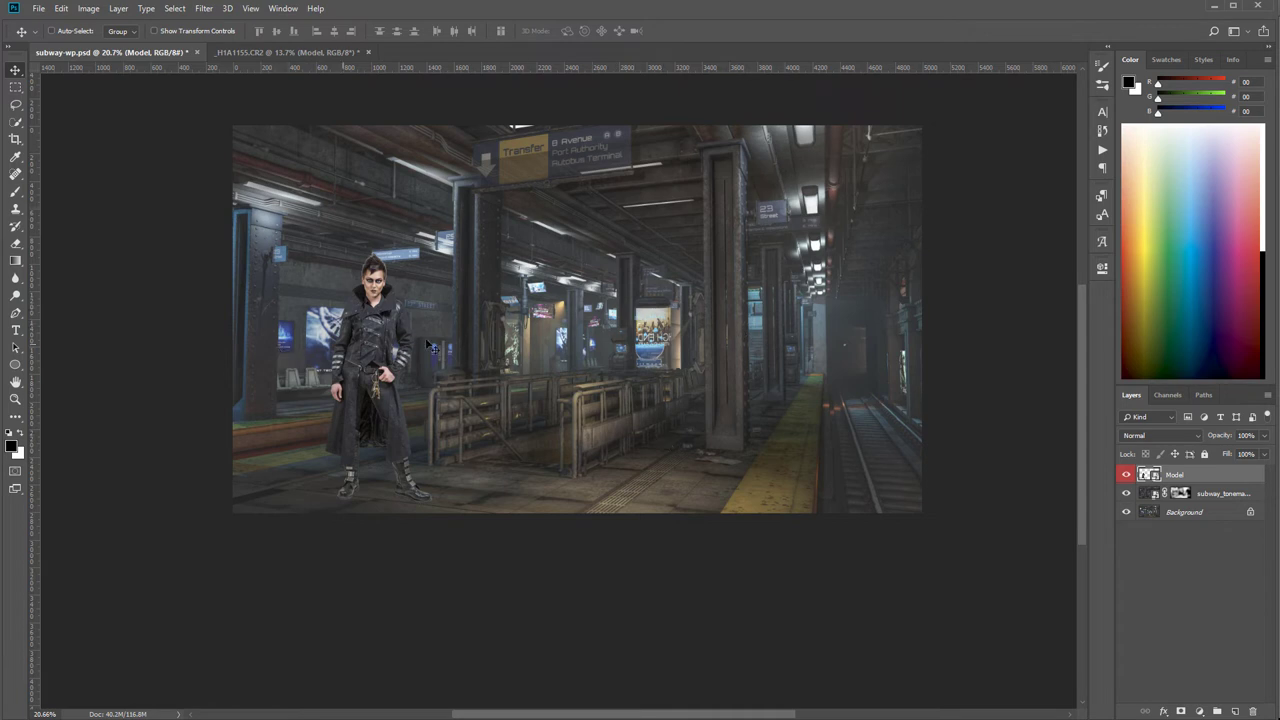
pyautogui.moveTo(355, 345)
pyautogui.mouseDown()
pyautogui.moveTo(385, 355)
pyautogui.moveTo(322, 340)
pyautogui.moveTo(330, 318)
pyautogui.moveTo(345, 335)
pyautogui.moveTo(372, 329)
pyautogui.mouseUp()
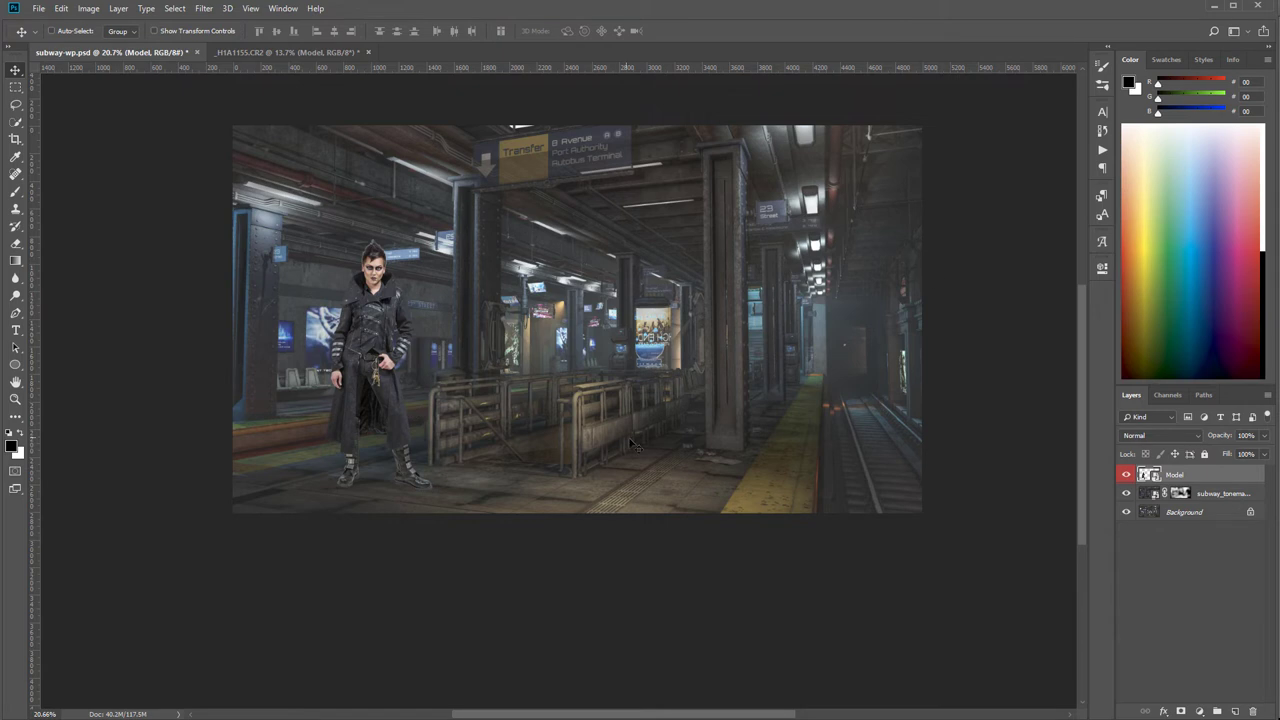
pyautogui.moveTo(364, 328); pyautogui.dragTo(740, 338)
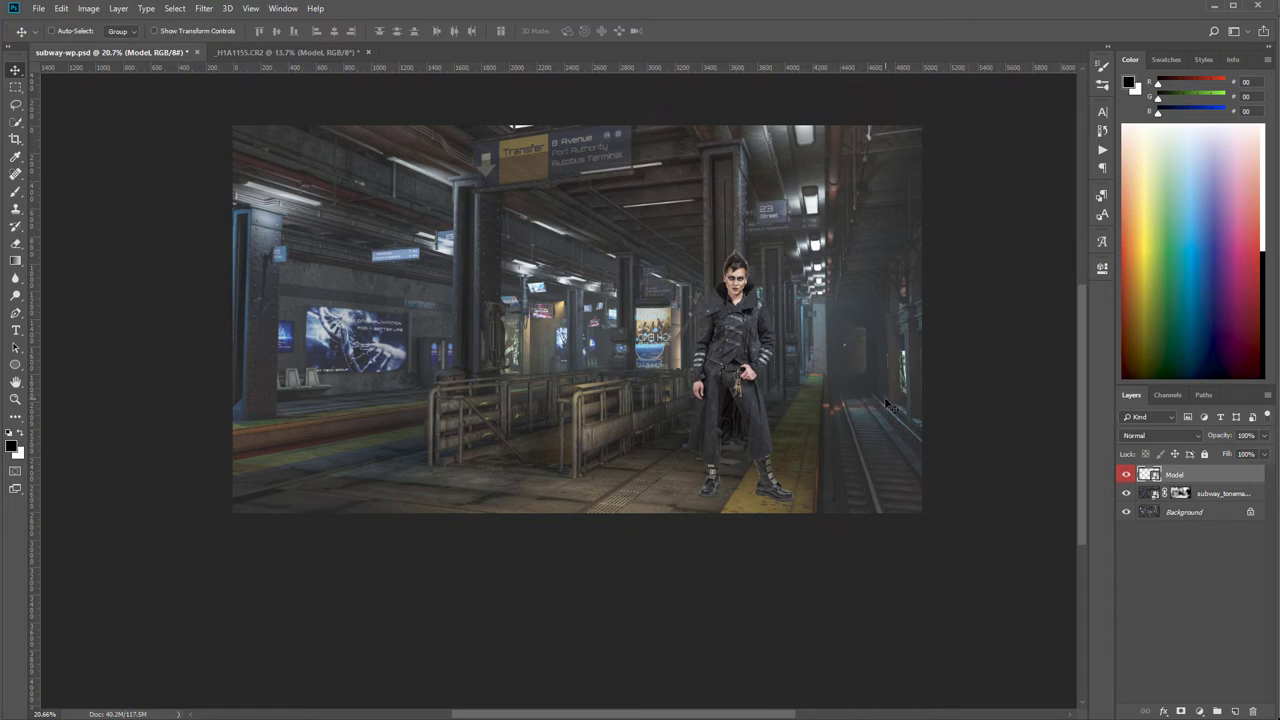
pyautogui.moveTo(740, 340); pyautogui.dragTo(568, 331)
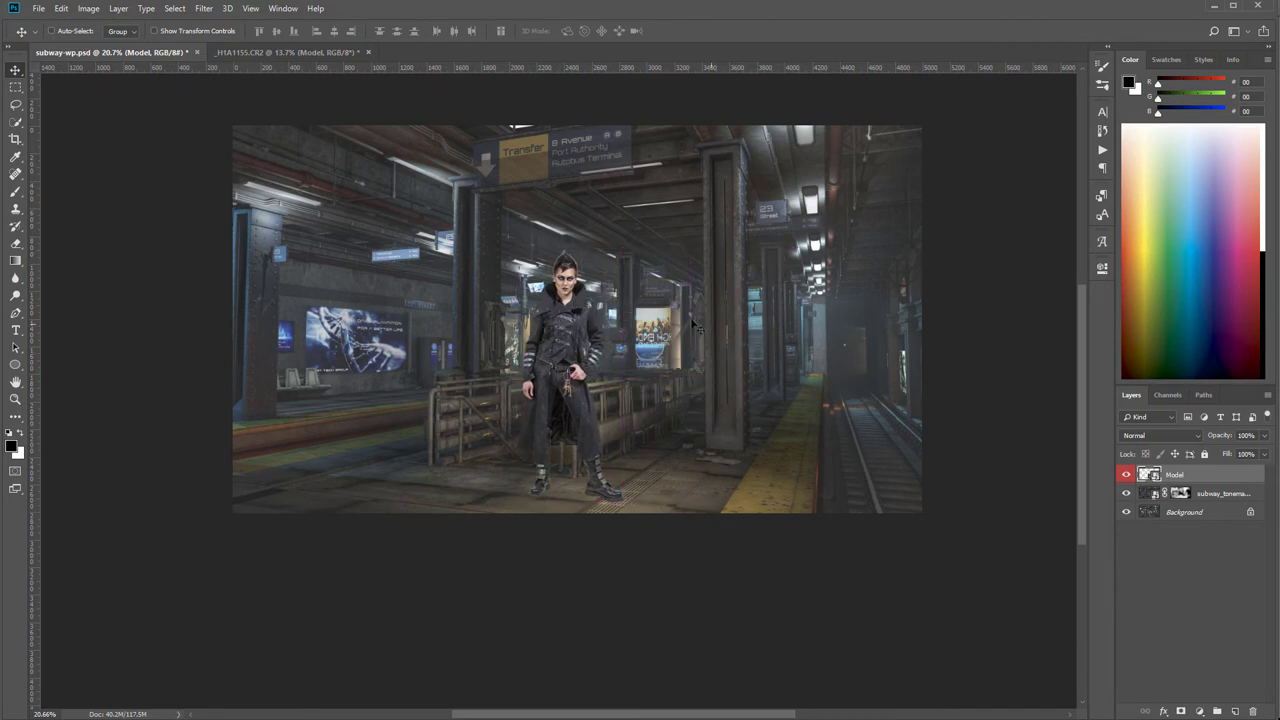
pyautogui.moveTo(573, 314); pyautogui.dragTo(338, 306)
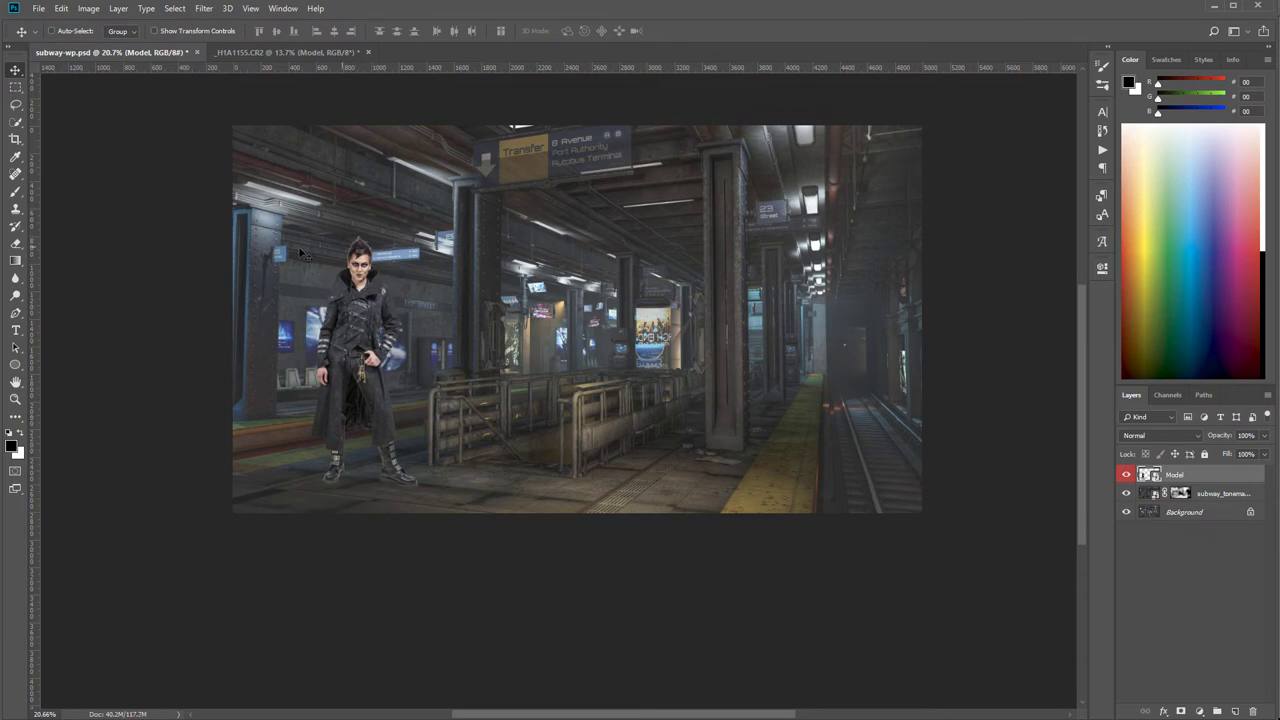
# Step: Place the model on the platform between the end of the railing and the large pillar
pyautogui.moveTo(332, 300); pyautogui.dragTo(591, 338)
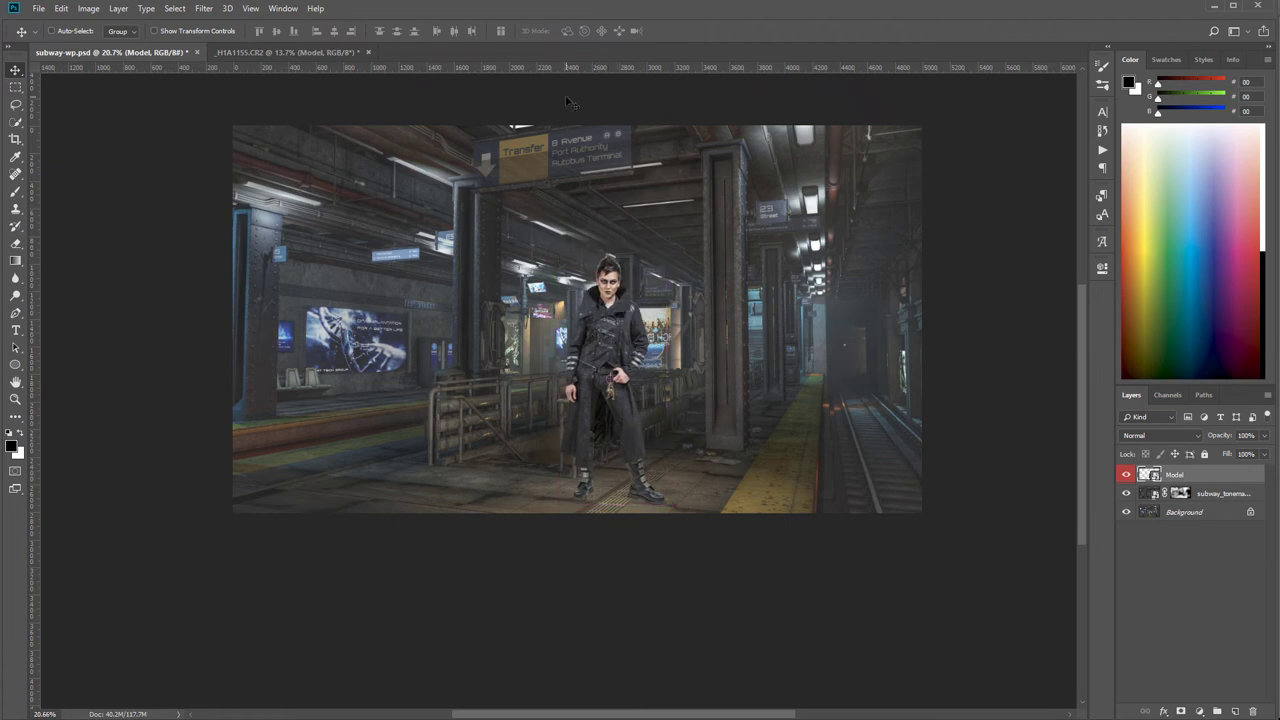
pyautogui.moveTo(589, 343); pyautogui.dragTo(616, 344)
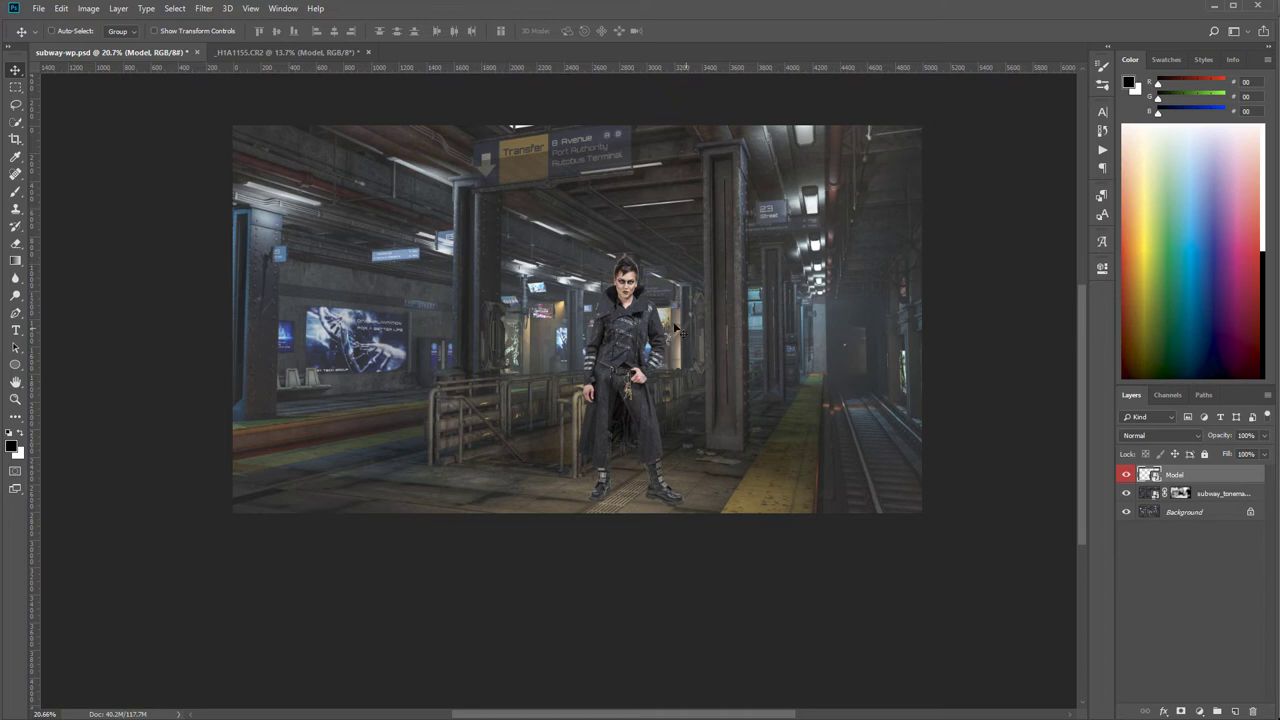
# Step: Examine the model up close and at full figure, comparing its tones and contrast with the station background
pyautogui.scroll(11, 623, 309)
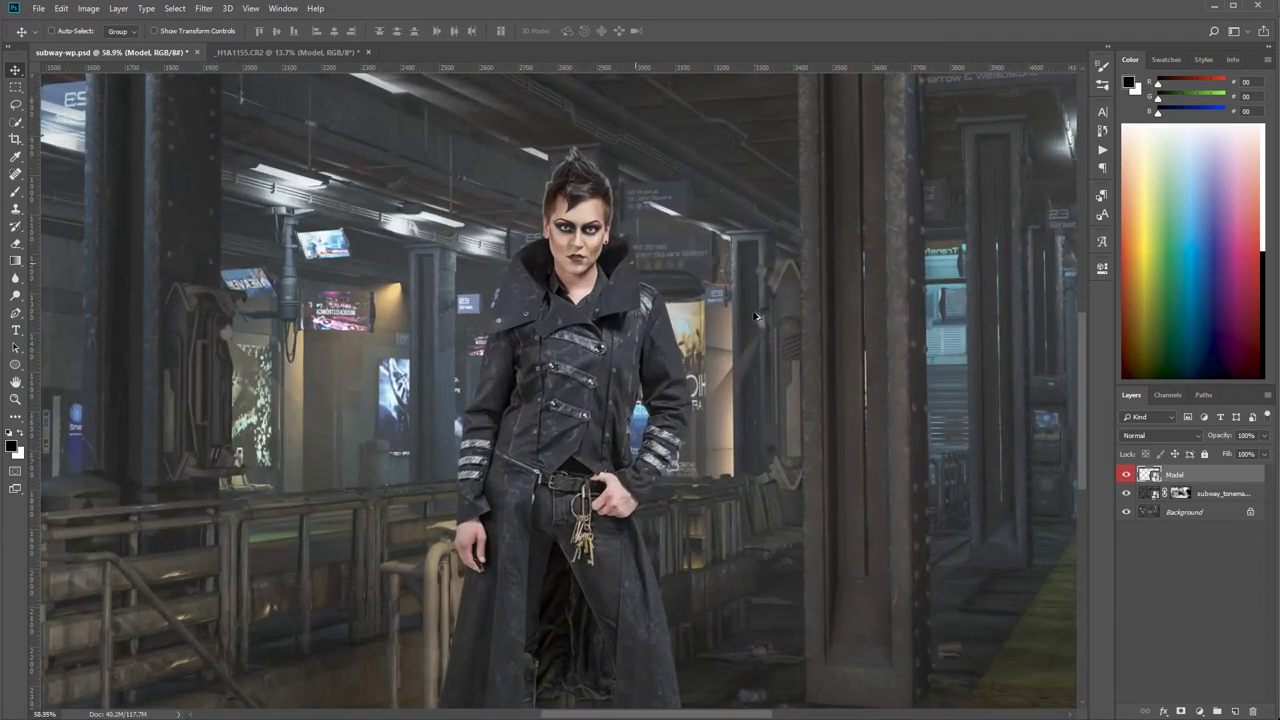
pyautogui.moveTo(756, 317); pyautogui.dragTo(725, 315)
pyautogui.moveTo(543, 226); pyautogui.dragTo(571, 246)
pyautogui.moveTo(559, 150); pyautogui.dragTo(600, 110)
pyautogui.moveTo(686, 449); pyautogui.dragTo(697, 349)
pyautogui.scroll(-8, 697, 349)
pyautogui.scroll(-5, 698, 349)
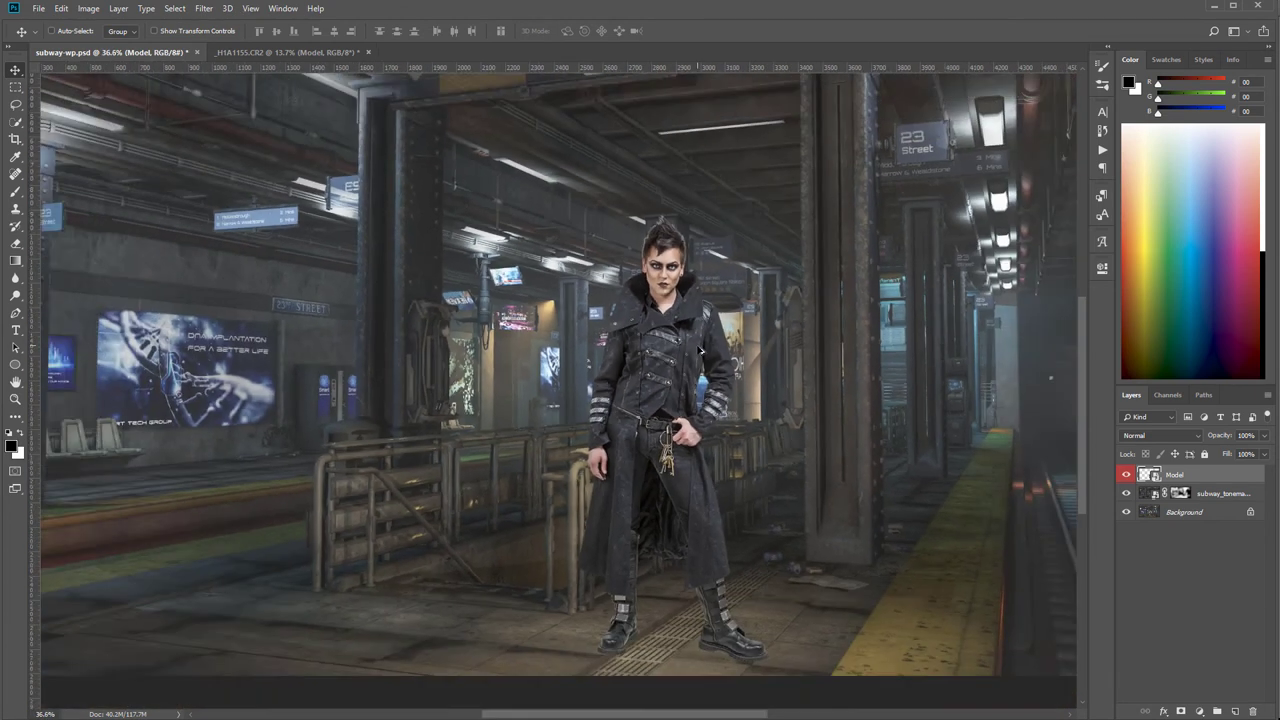
pyautogui.scroll(4, 697, 372)
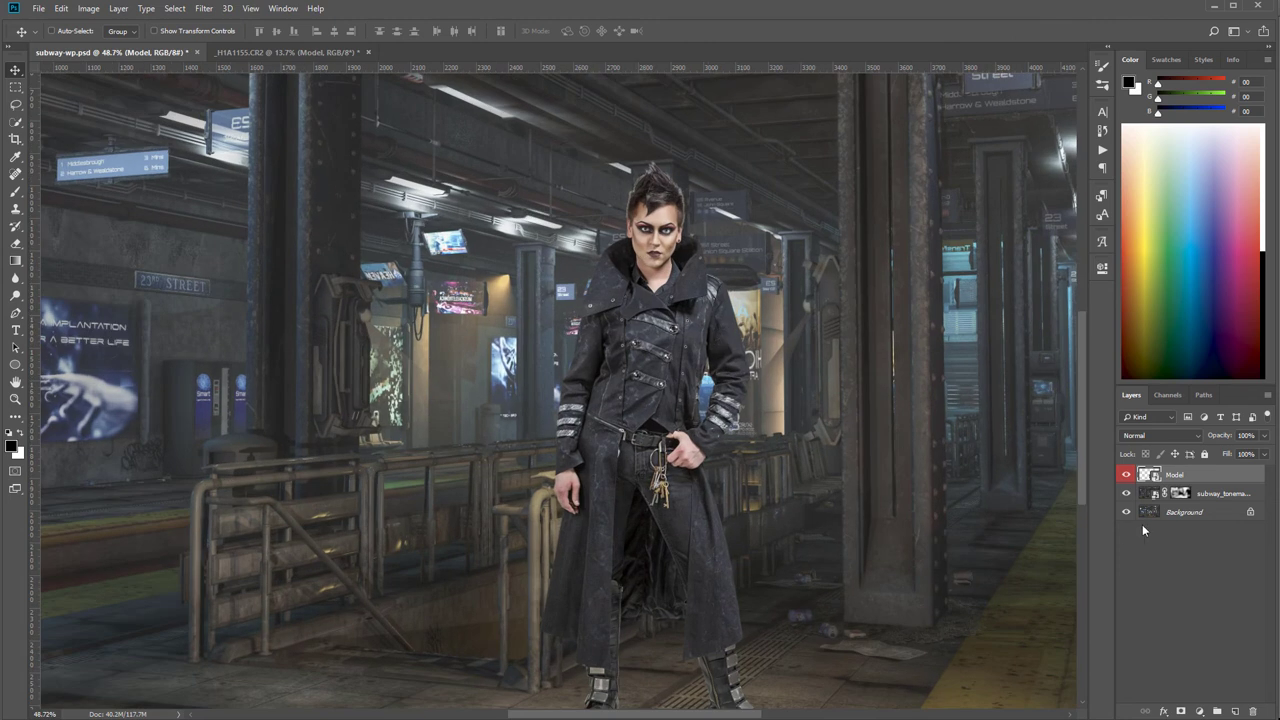
# Step: Add a Curves adjustment above the Model layer, clip it to that layer, and set its blend mode to Luminosity
pyautogui.click(1199, 710)
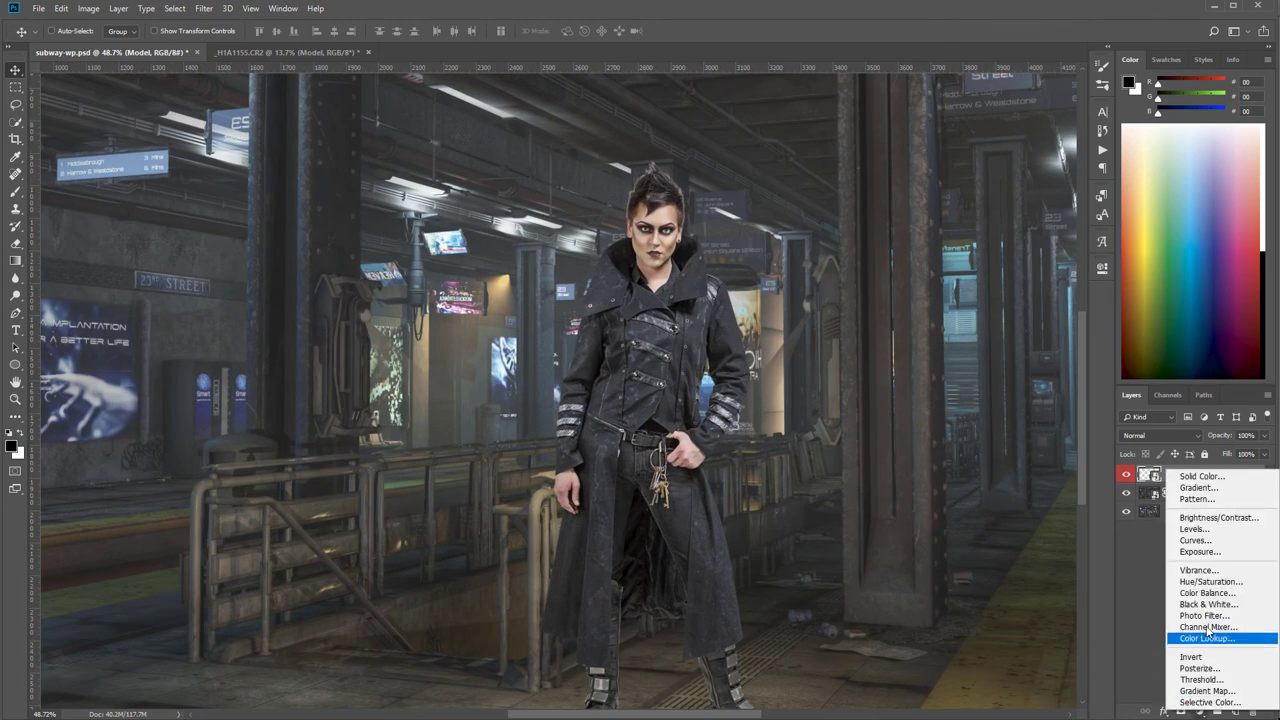
pyautogui.click(1195, 540)
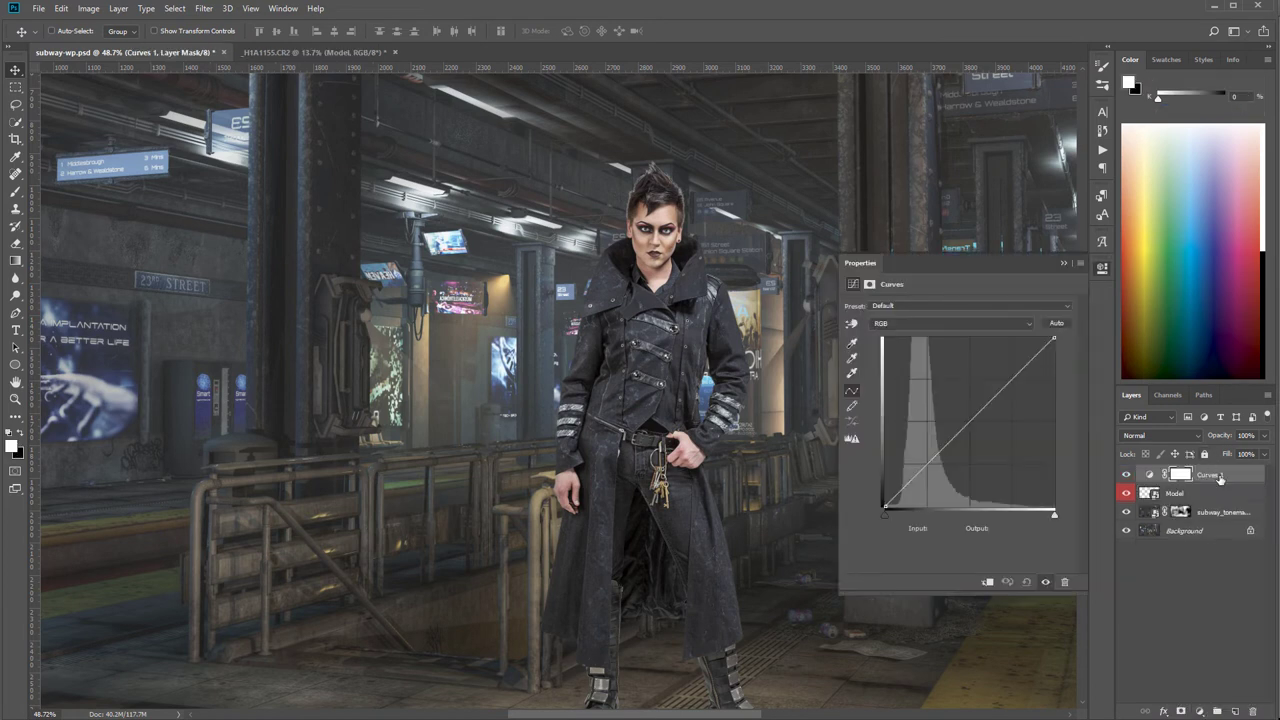
pyautogui.keyDown('alt'); pyautogui.click(1188, 484); pyautogui.keyUp('alt')
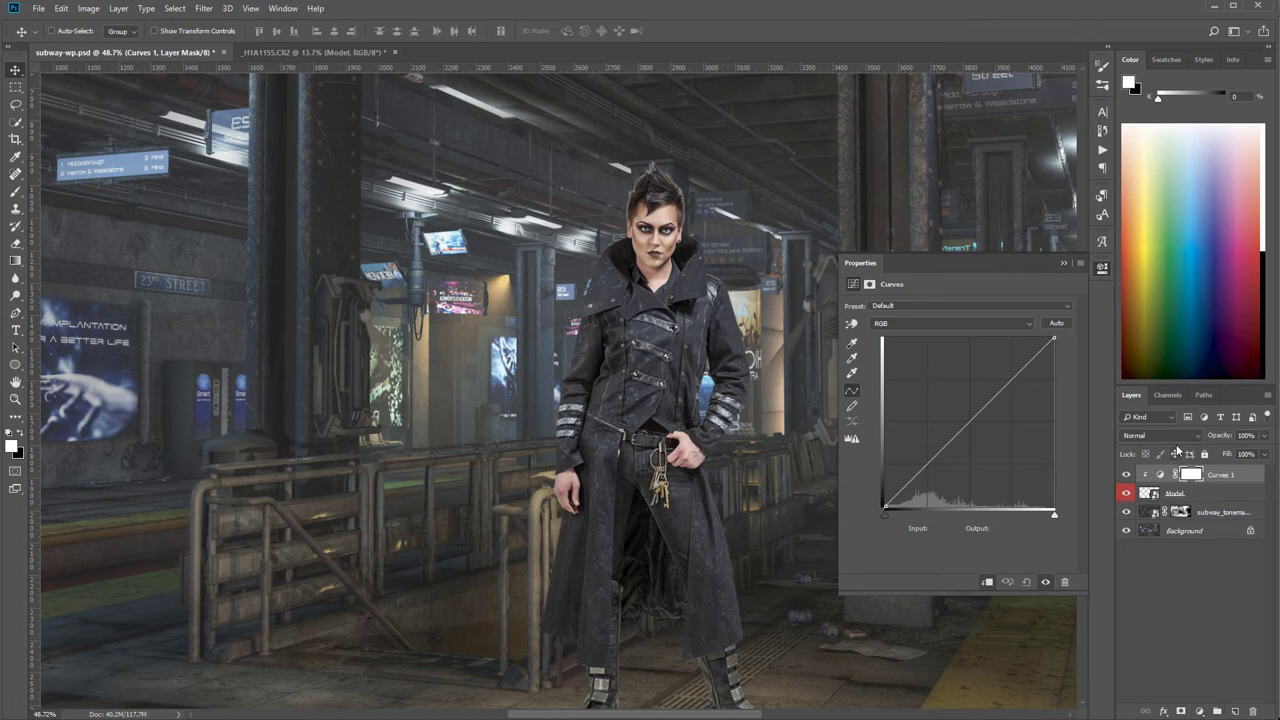
pyautogui.click(1176, 436)
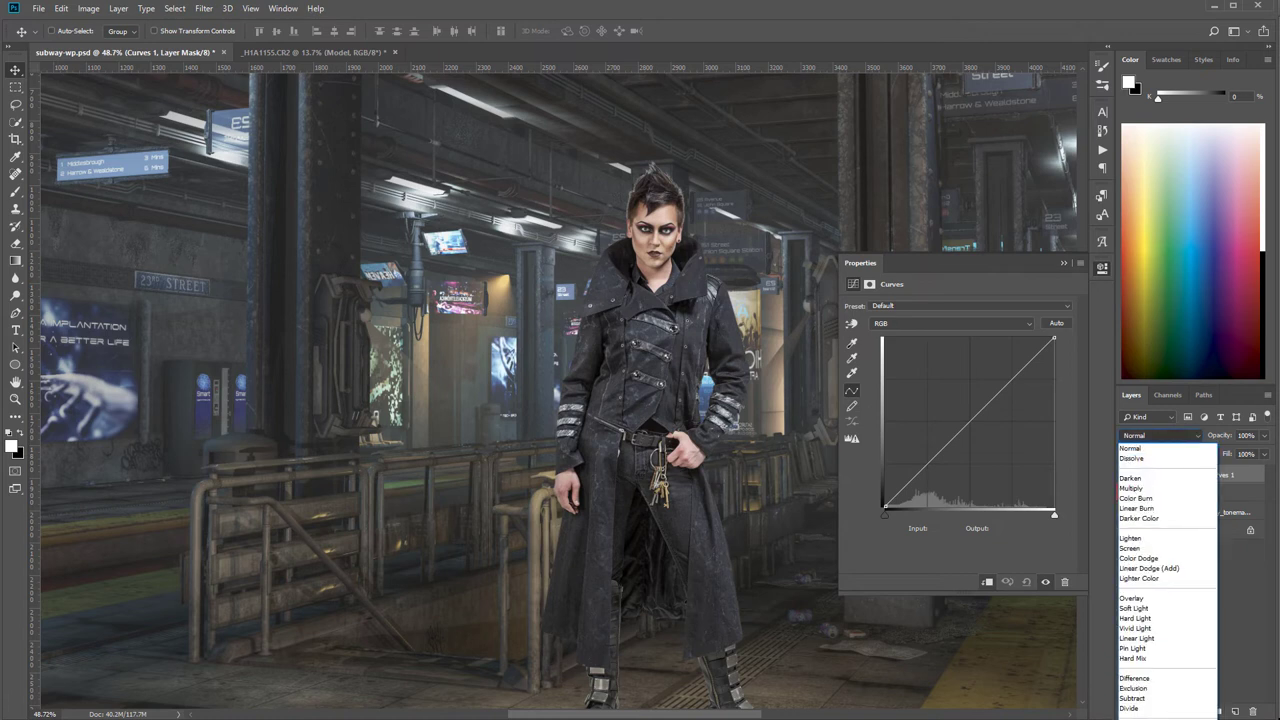
pyautogui.click(1140, 719)
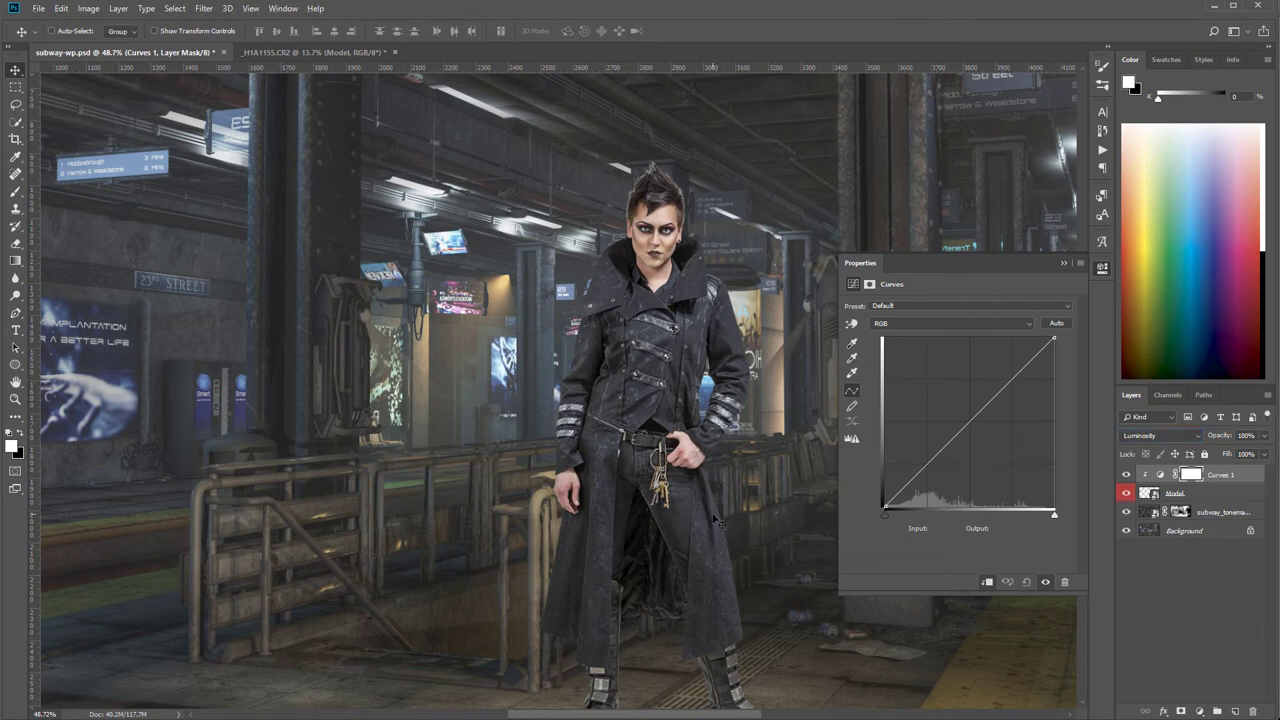
# Step: Shape the model's RGB curve with black output 10, white output 244, and a midtone point at input 148, output 143
pyautogui.scroll(-1, 728, 510)
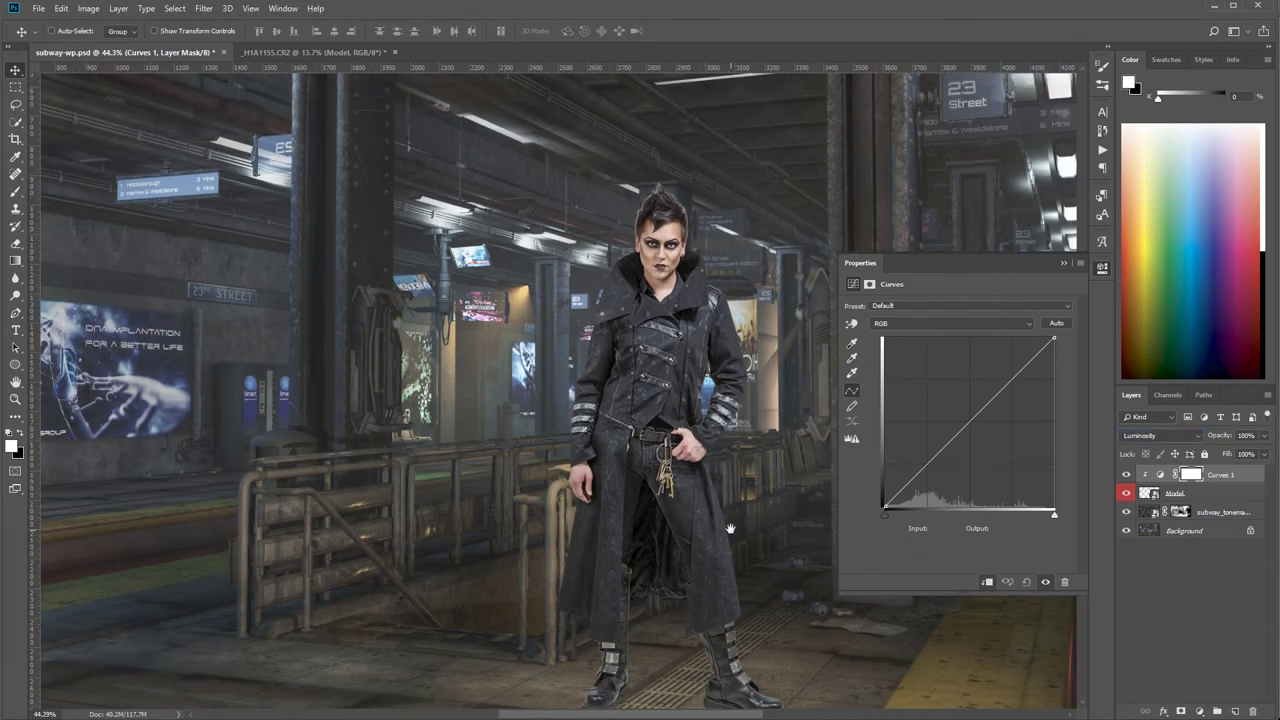
pyautogui.moveTo(725, 505); pyautogui.dragTo(707, 457)
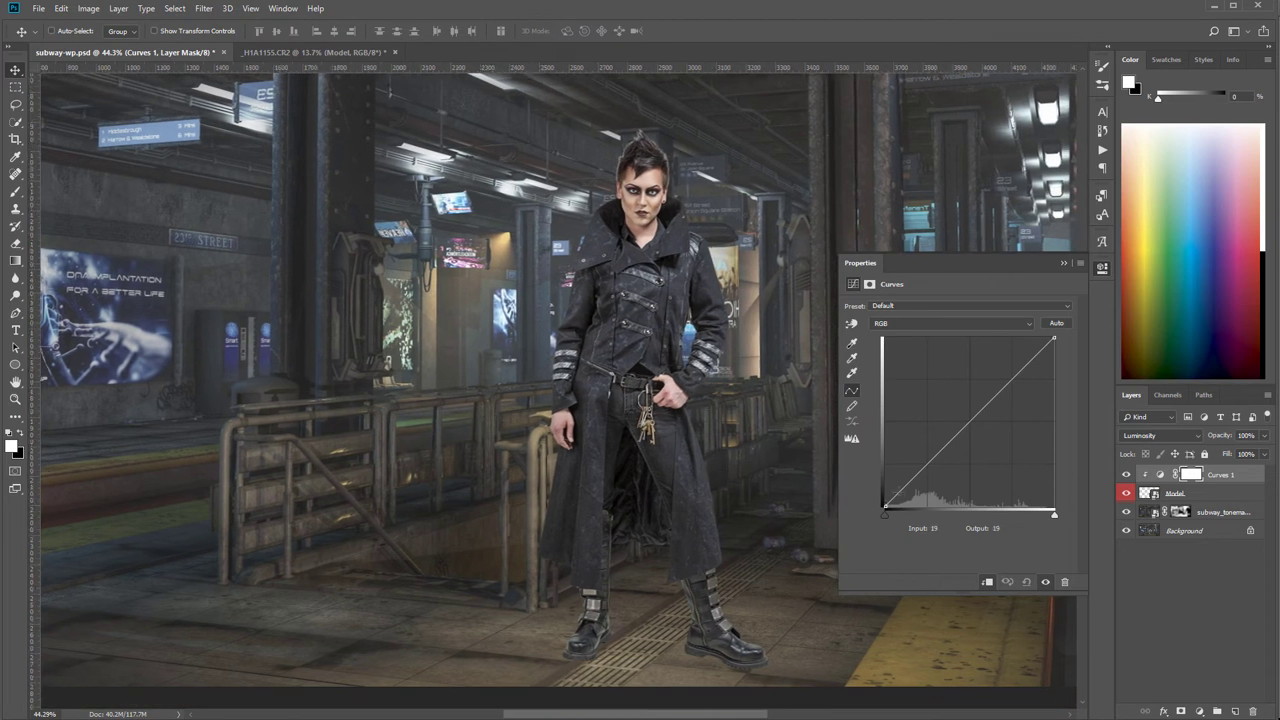
pyautogui.moveTo(897, 494)
pyautogui.mouseDown()
pyautogui.moveTo(906, 468)
pyautogui.moveTo(885, 501)
pyautogui.mouseUp()
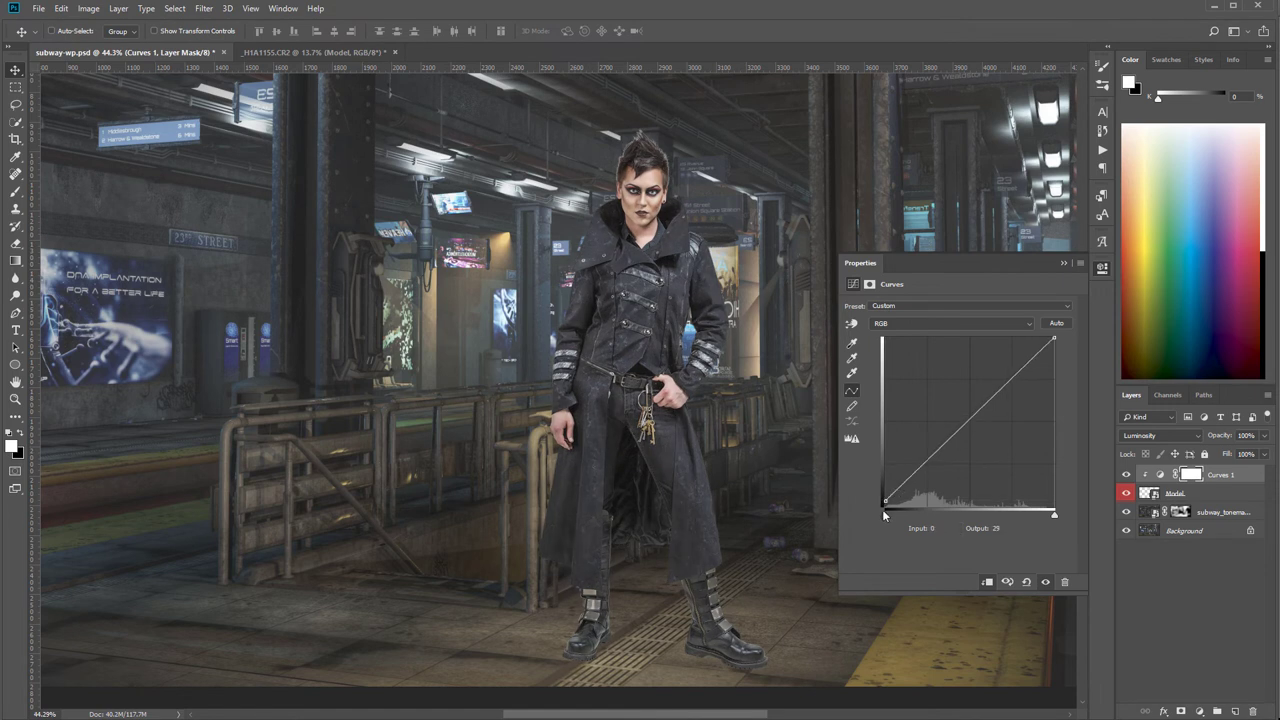
pyautogui.moveTo(883, 501); pyautogui.dragTo(883, 498)
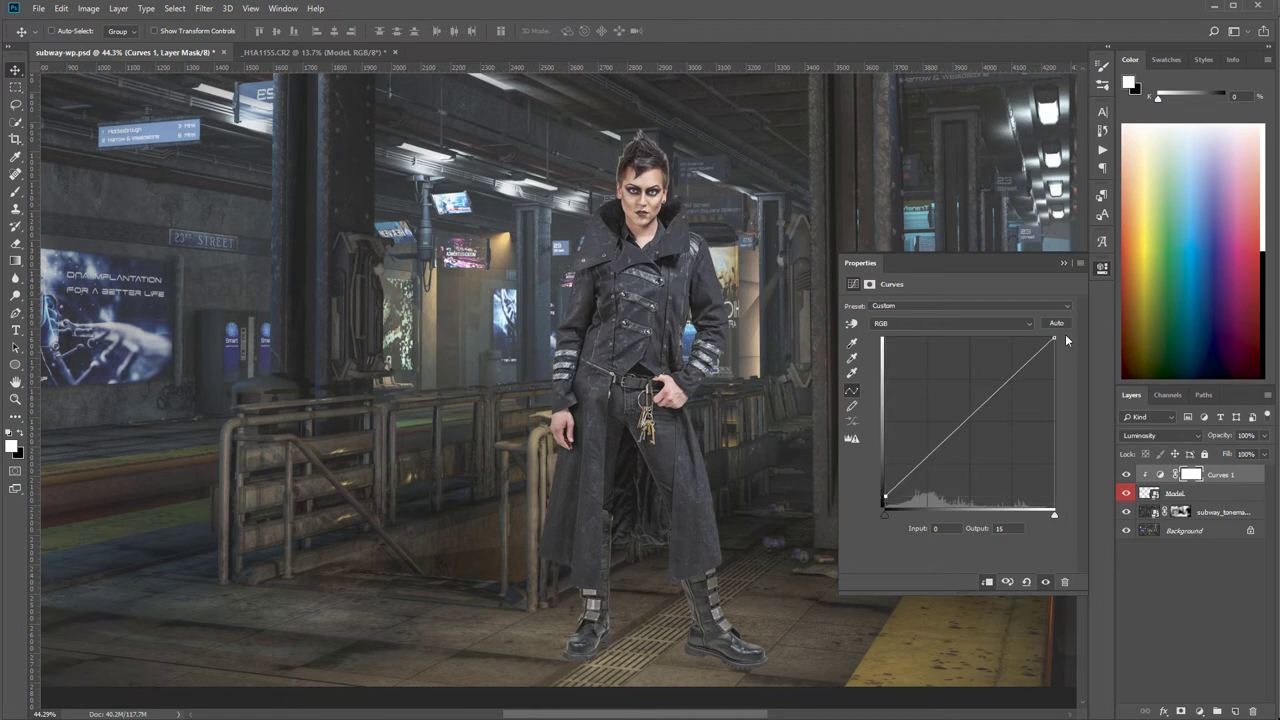
pyautogui.moveTo(1053, 337); pyautogui.dragTo(1058, 342)
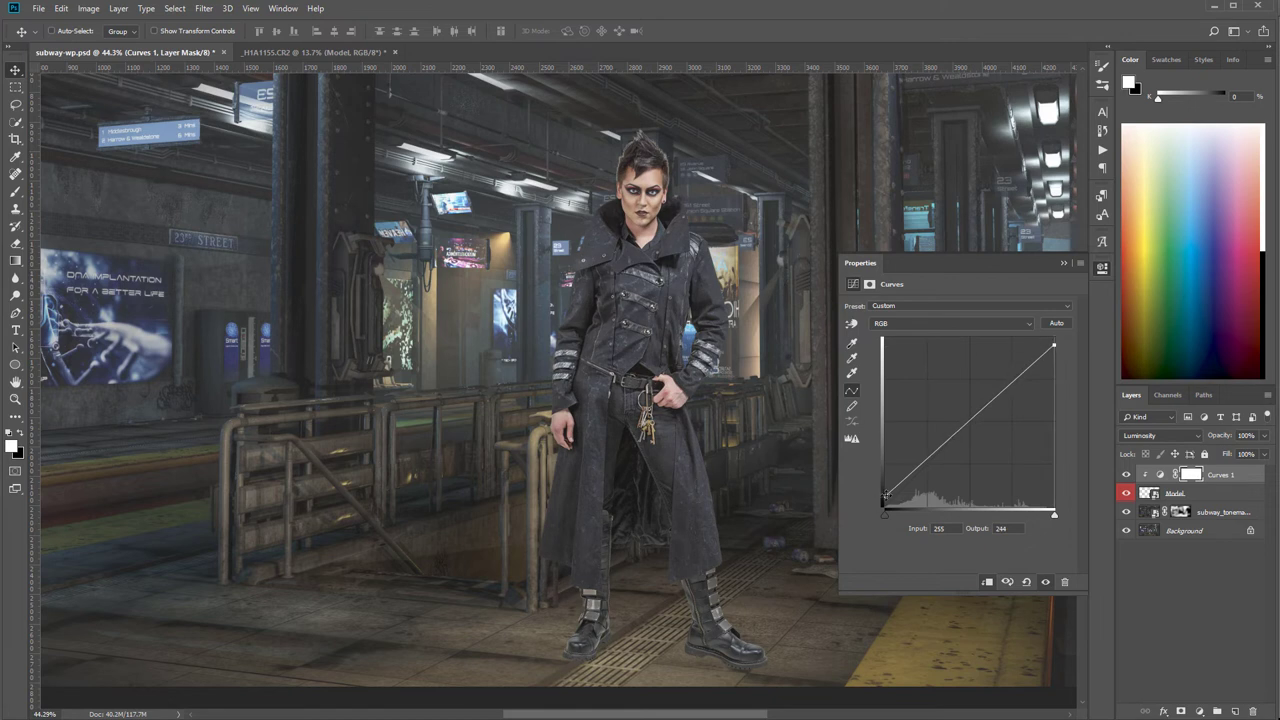
pyautogui.moveTo(884, 495)
pyautogui.mouseDown()
pyautogui.moveTo(884, 476)
pyautogui.moveTo(874, 498)
pyautogui.mouseUp()
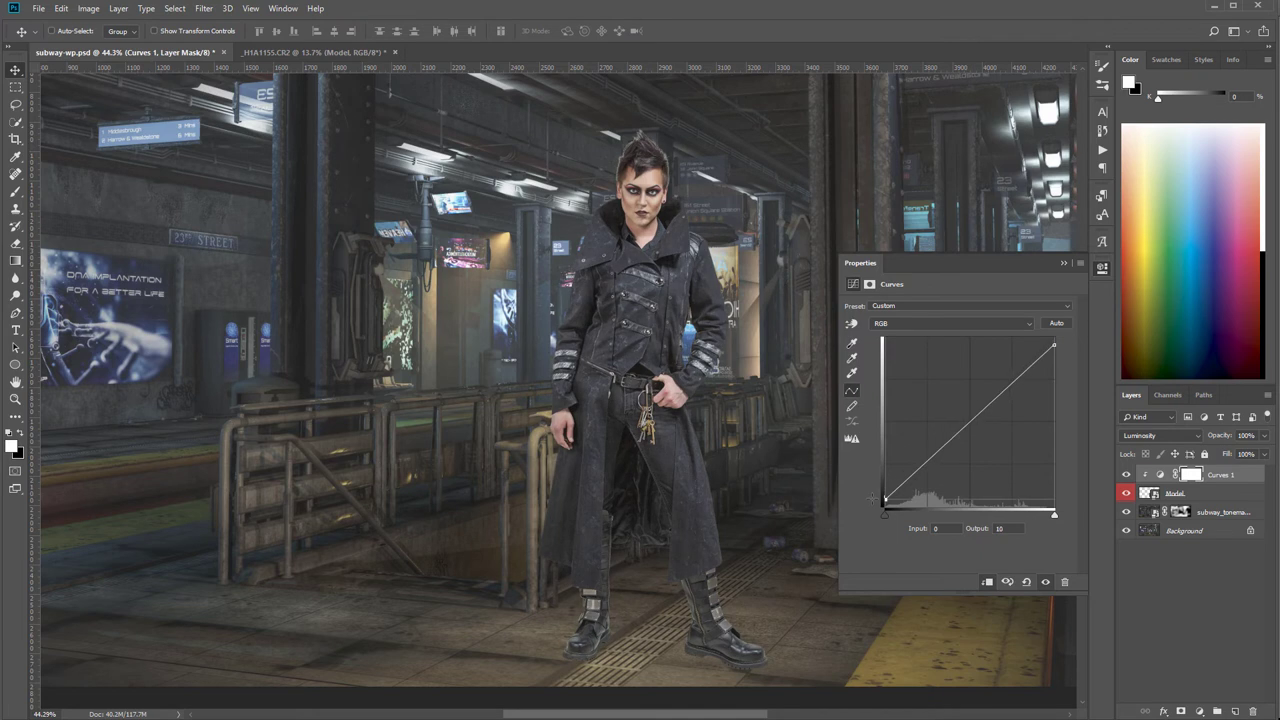
pyautogui.click(945, 449)
pyautogui.moveTo(946, 449); pyautogui.dragTo(983, 412)
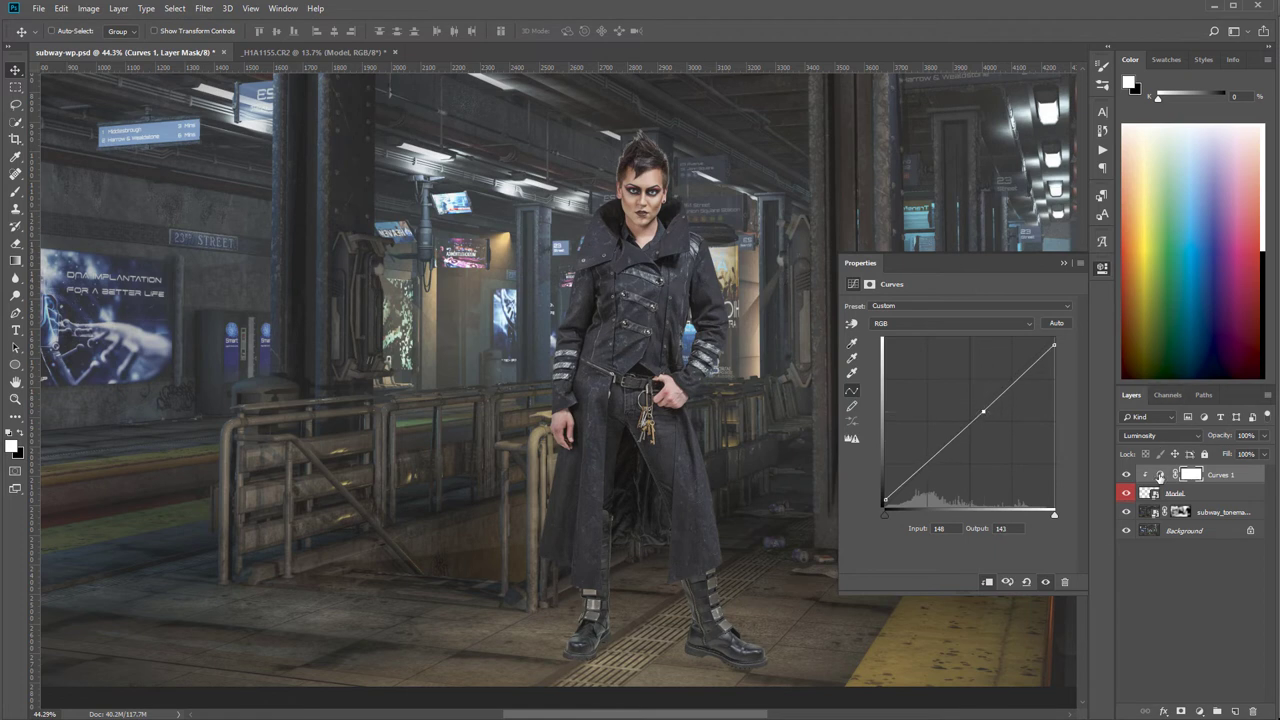
# Step: Compare the model with and without the Curves adjustment against the whole scene, leave it enabled, and close its settings
pyautogui.click(1124, 474)
pyautogui.click(1124, 474)
pyautogui.scroll(-2, 710, 433)
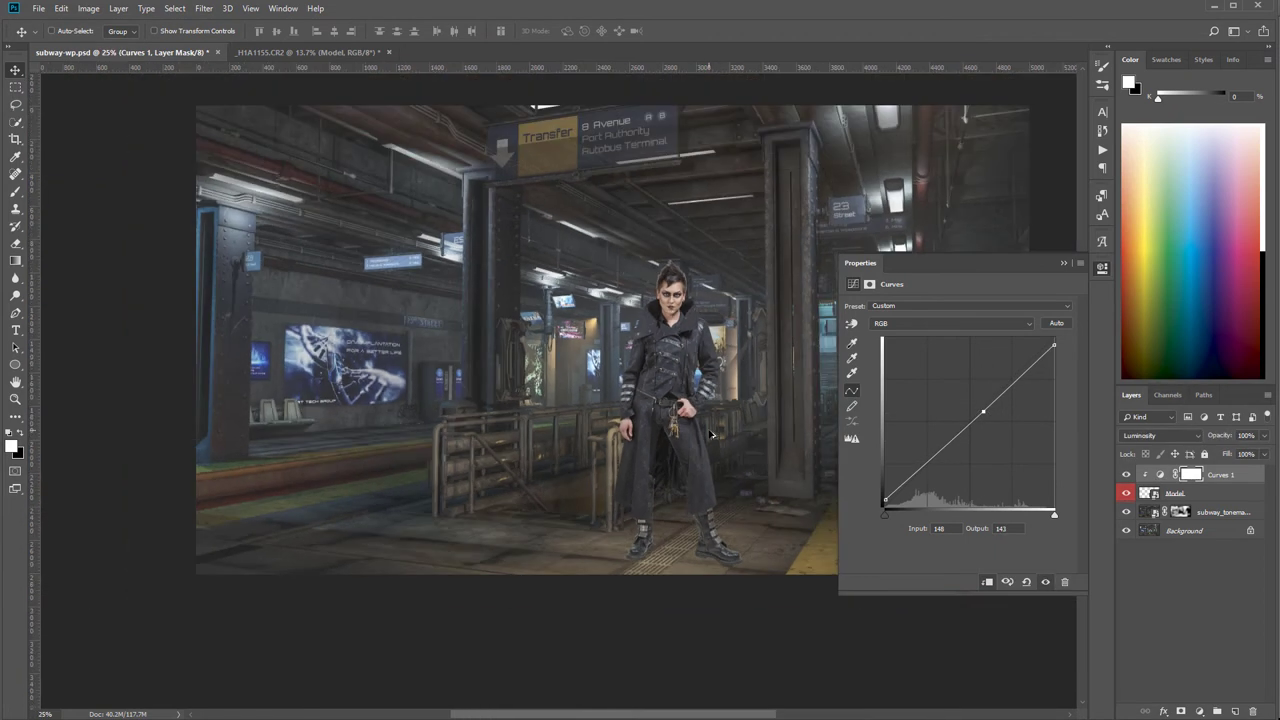
pyautogui.click(1128, 474)
pyautogui.click(1128, 474)
pyautogui.click(1128, 474)
pyautogui.click(1128, 474)
pyautogui.click(1102, 267)
# Step: Create a new layer above the Curves 1 adjustment and fill it with 50% Gray at 100% opacity
pyautogui.scroll(2, 725, 323)
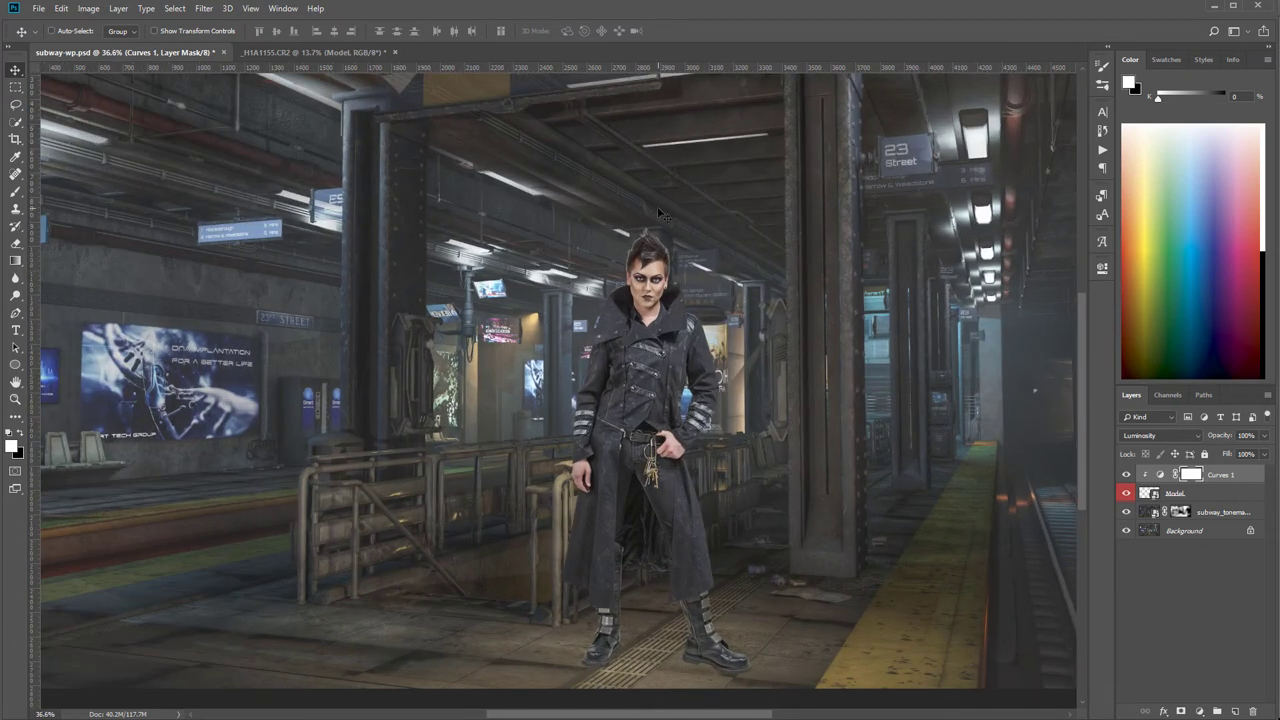
pyautogui.scroll(5, 640, 230)
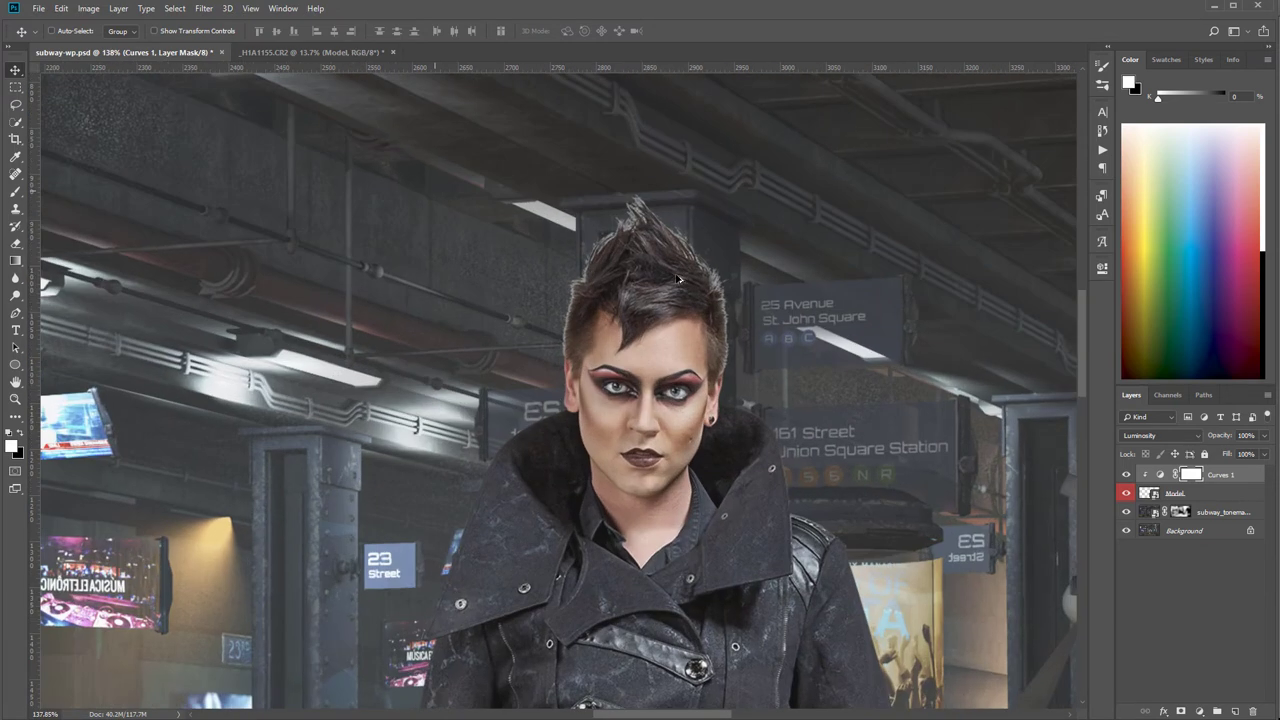
pyautogui.scroll(3, 738, 369)
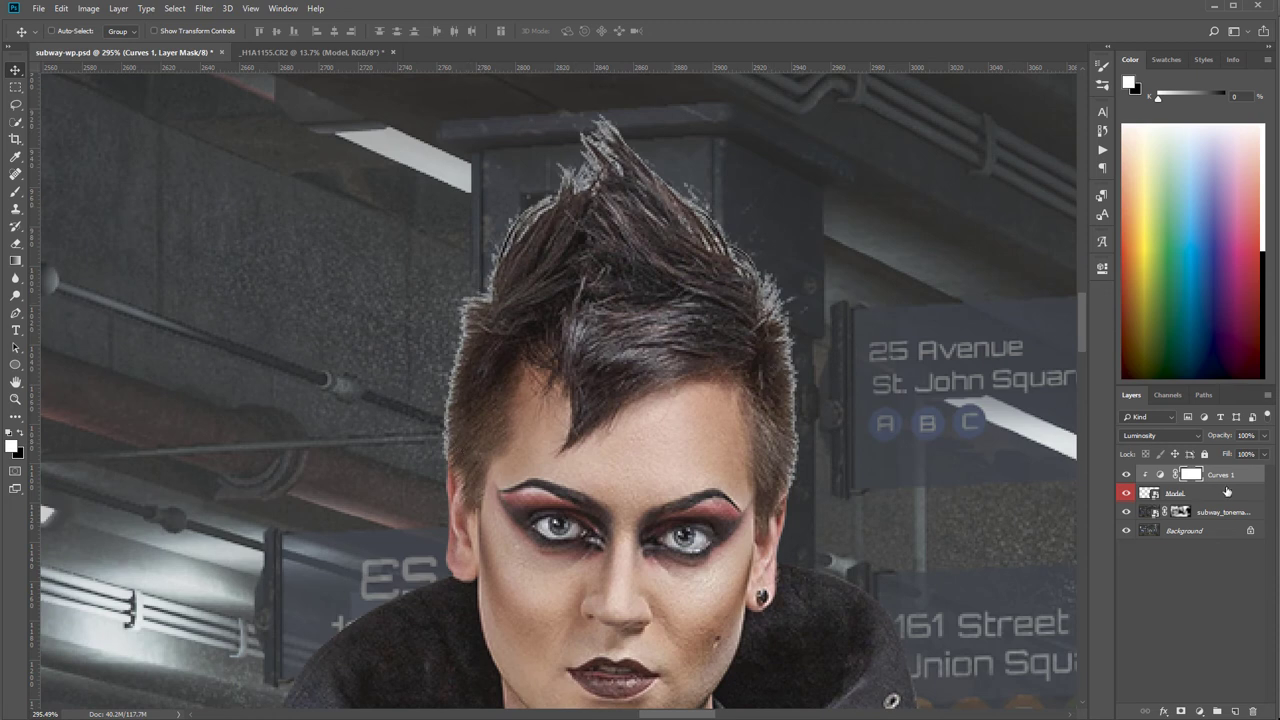
pyautogui.click(1236, 711)
pyautogui.hotkey('shift', 'F5')
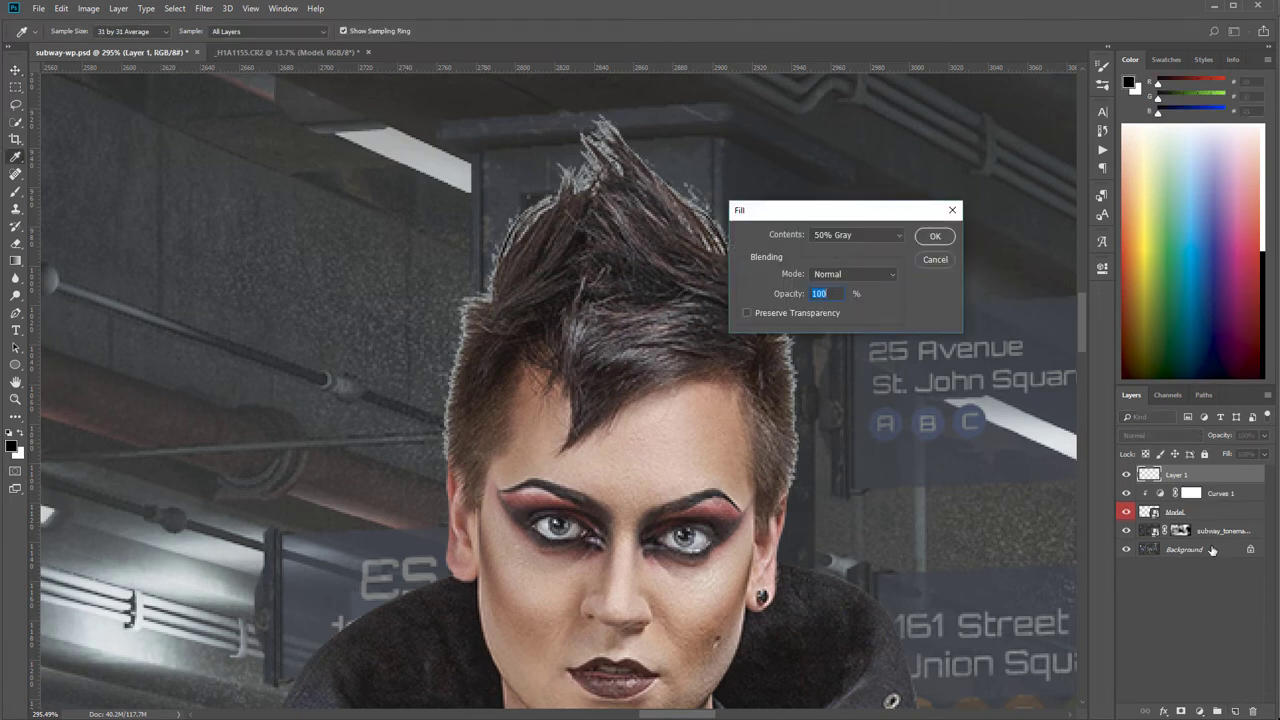
pyautogui.press('Return')
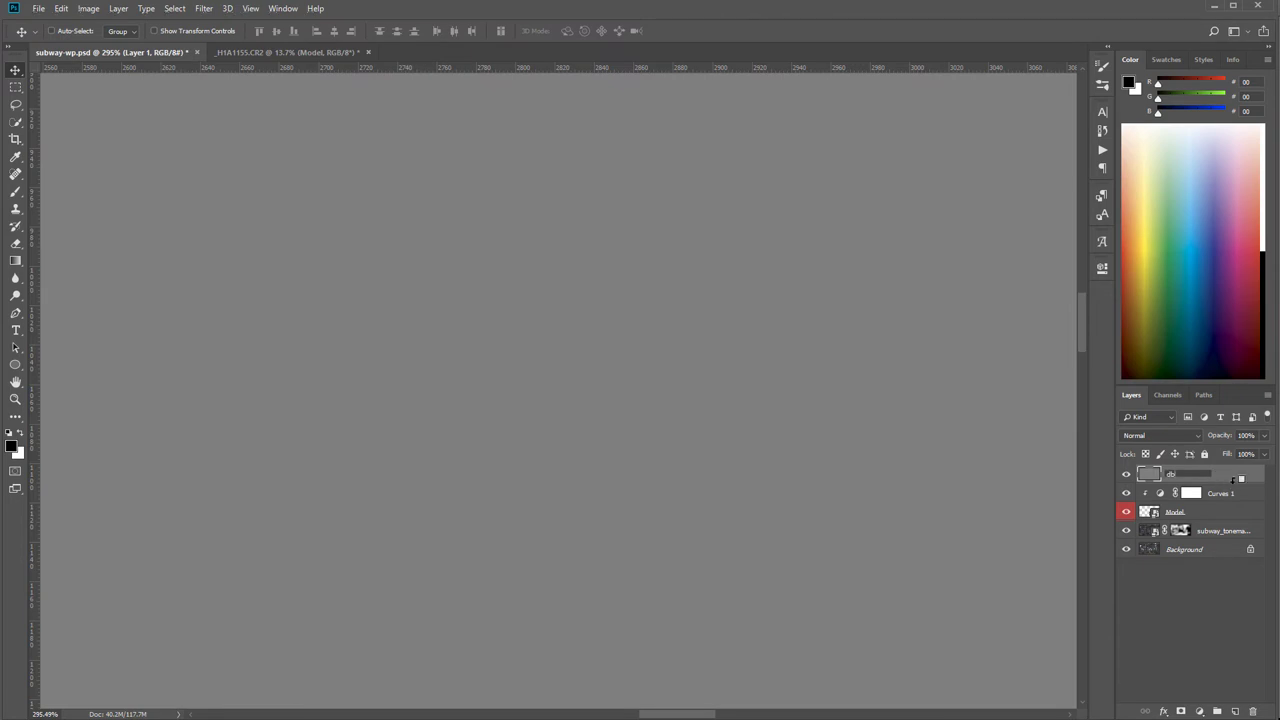
# Step: Rename the gray layer to db, clip it to the model, and set its blend mode to Soft Light
pyautogui.press('Return')
pyautogui.keyDown('alt'); pyautogui.click(1234, 485); pyautogui.keyUp('alt')
pyautogui.click(1197, 443)
pyautogui.click(1196, 609)
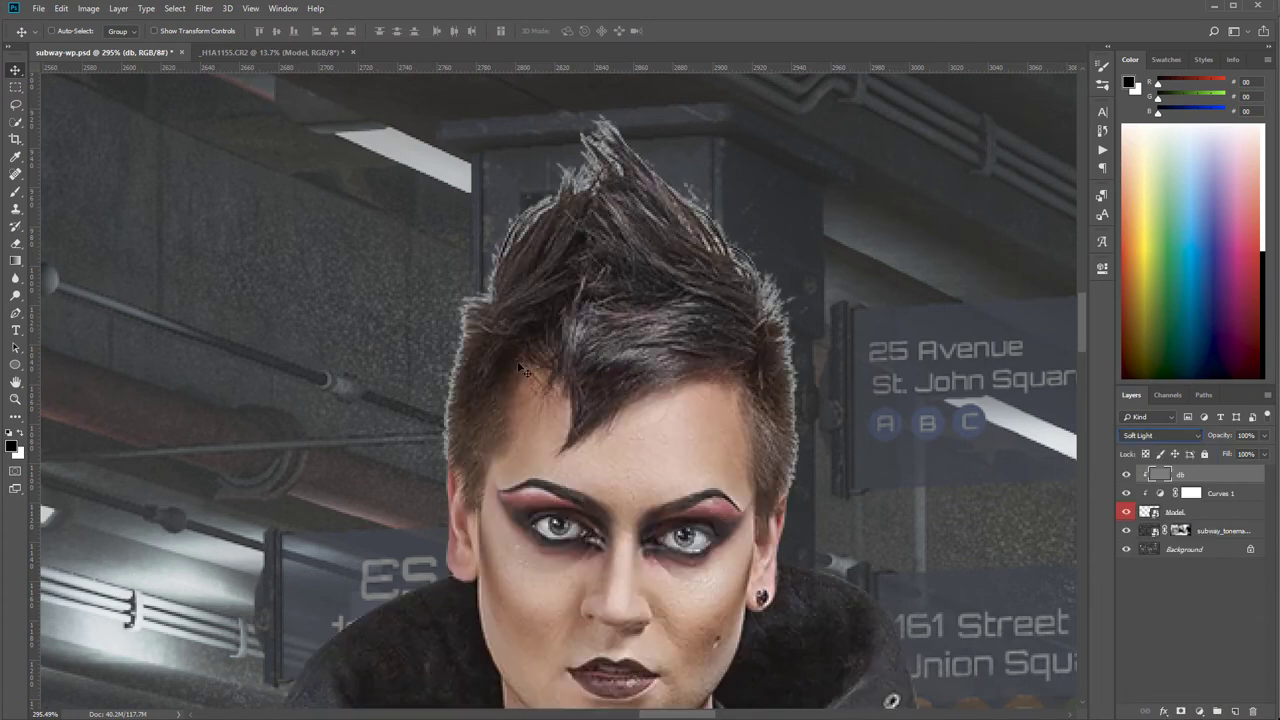
# Step: Darken the bright fringe around the model's hair on the db layer, painting black with a reduced brush at up to 20% opacity
pyautogui.click(15, 191)
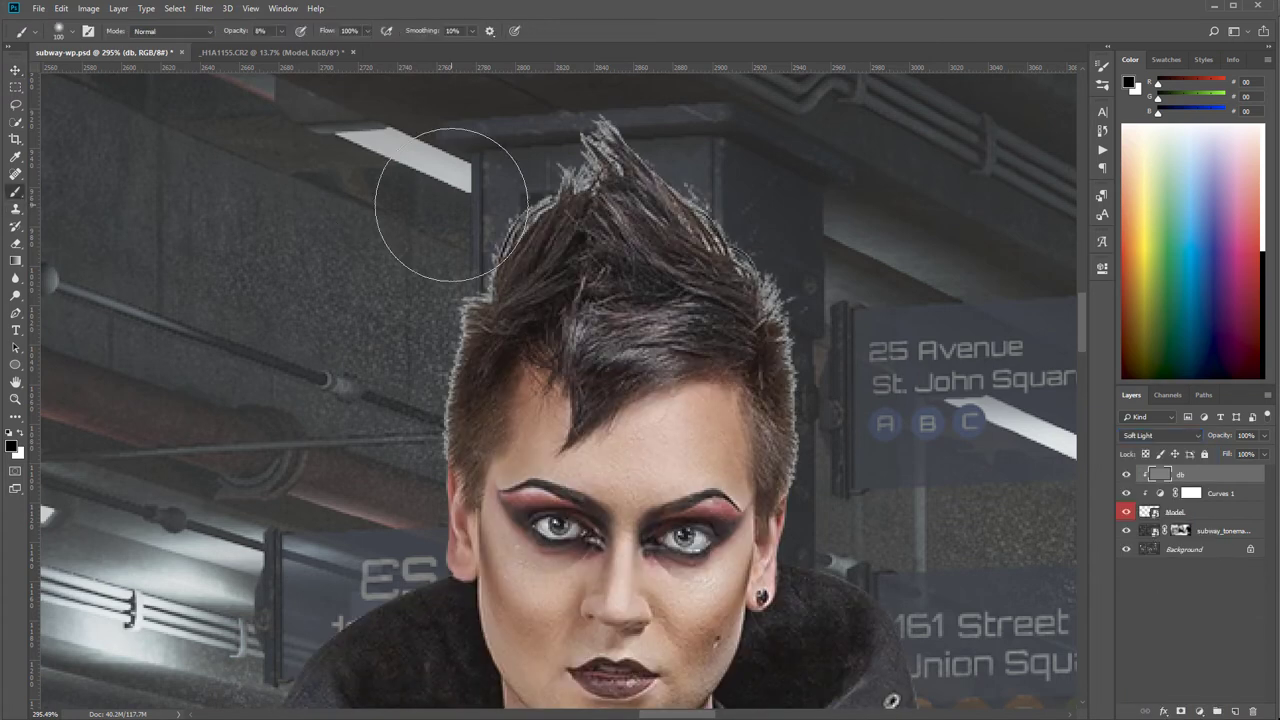
pyautogui.press('[')
pyautogui.press('[')
pyautogui.press('[')
pyautogui.press('[')
pyautogui.press('[')
pyautogui.press('[')
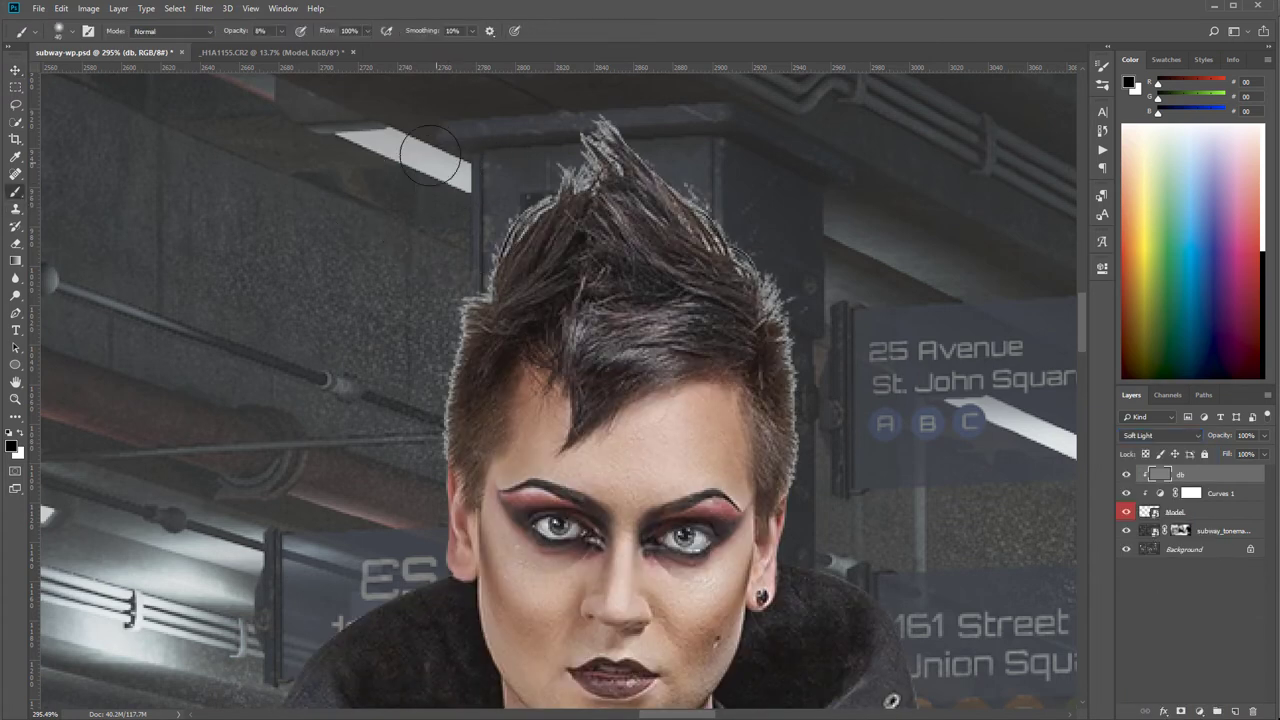
pyautogui.press('1')
pyautogui.moveTo(586, 142); pyautogui.dragTo(626, 138)
pyautogui.press('2')
pyautogui.moveTo(576, 178)
pyautogui.mouseDown()
pyautogui.moveTo(560, 183)
pyautogui.moveTo(594, 155)
pyautogui.mouseUp()
pyautogui.moveTo(546, 190); pyautogui.dragTo(526, 203)
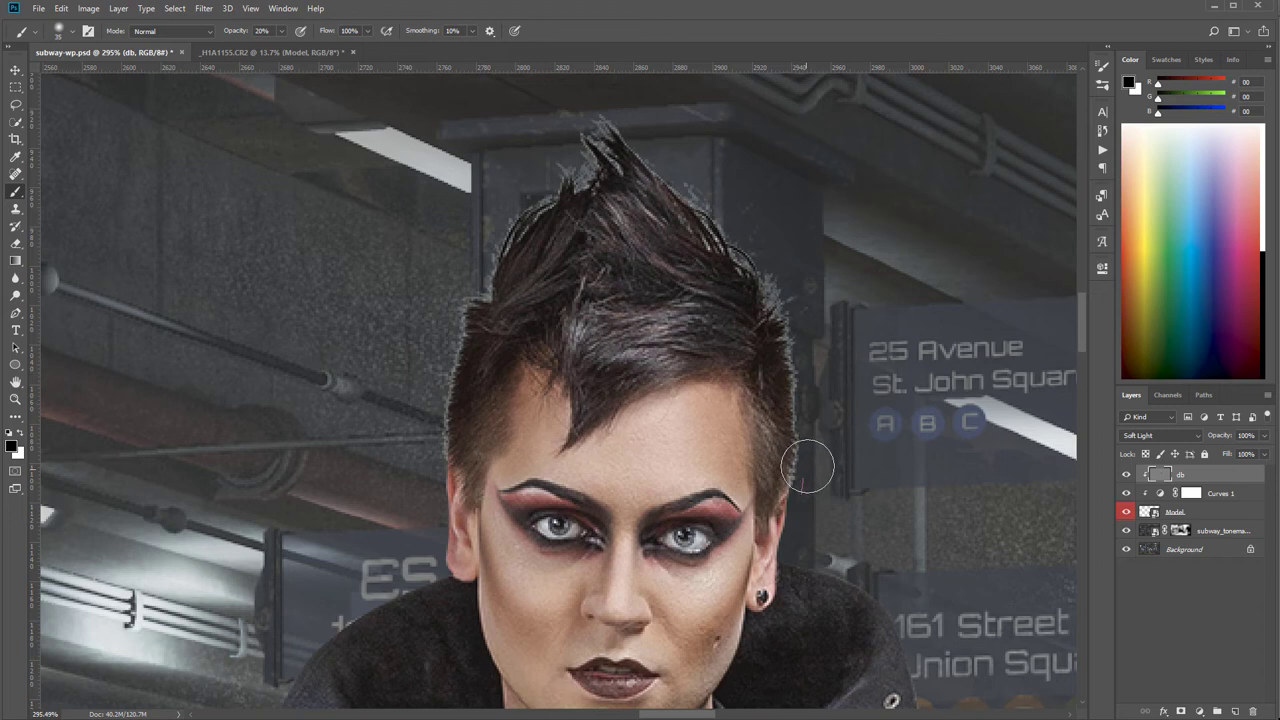
# Step: Add a layer mask to the Model layer and fade the light fringe beside the right temple with a small black brush at 10% opacity
pyautogui.click(1221, 513)
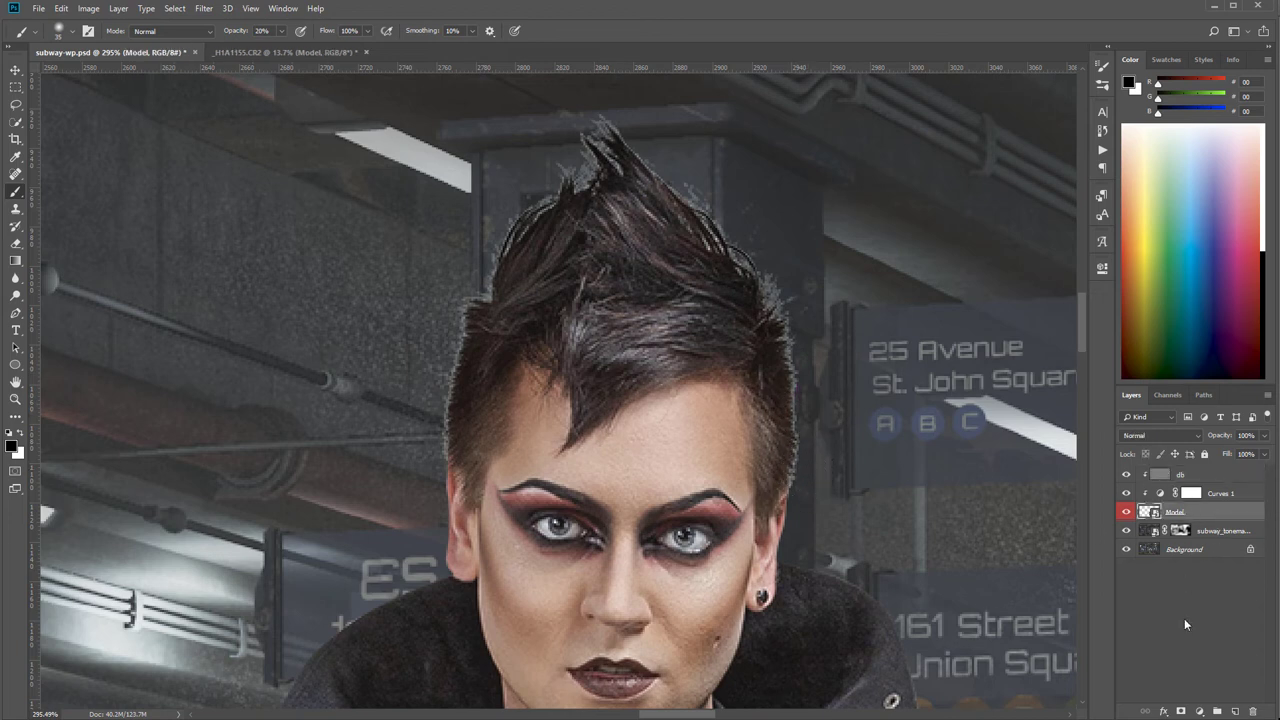
pyautogui.click(1182, 711)
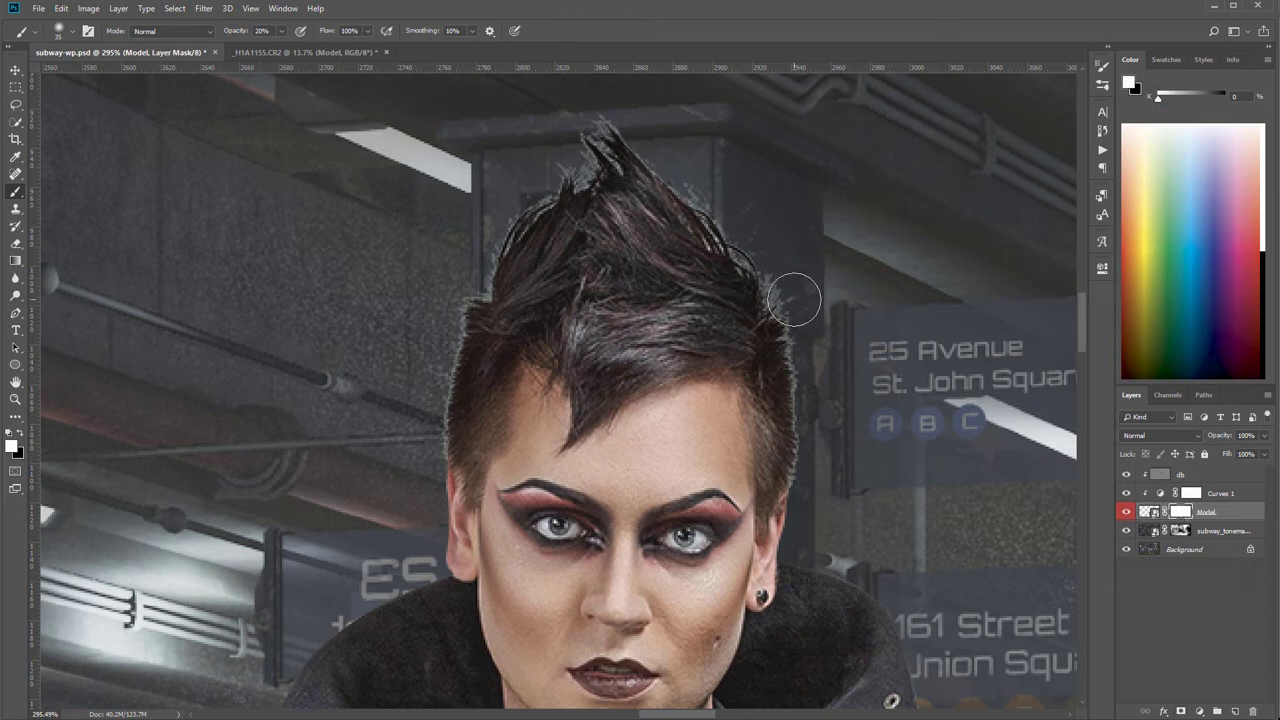
pyautogui.scroll(5, 795, 299)
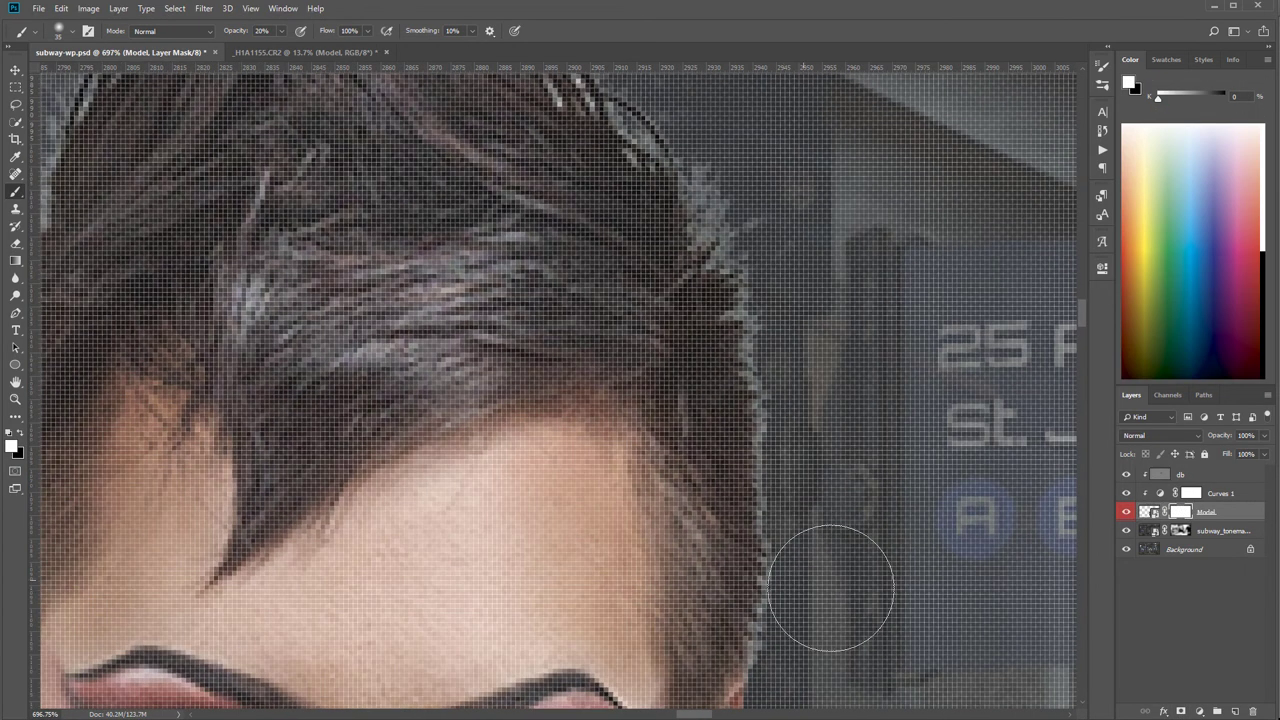
pyautogui.moveTo(857, 600); pyautogui.dragTo(770, 386)
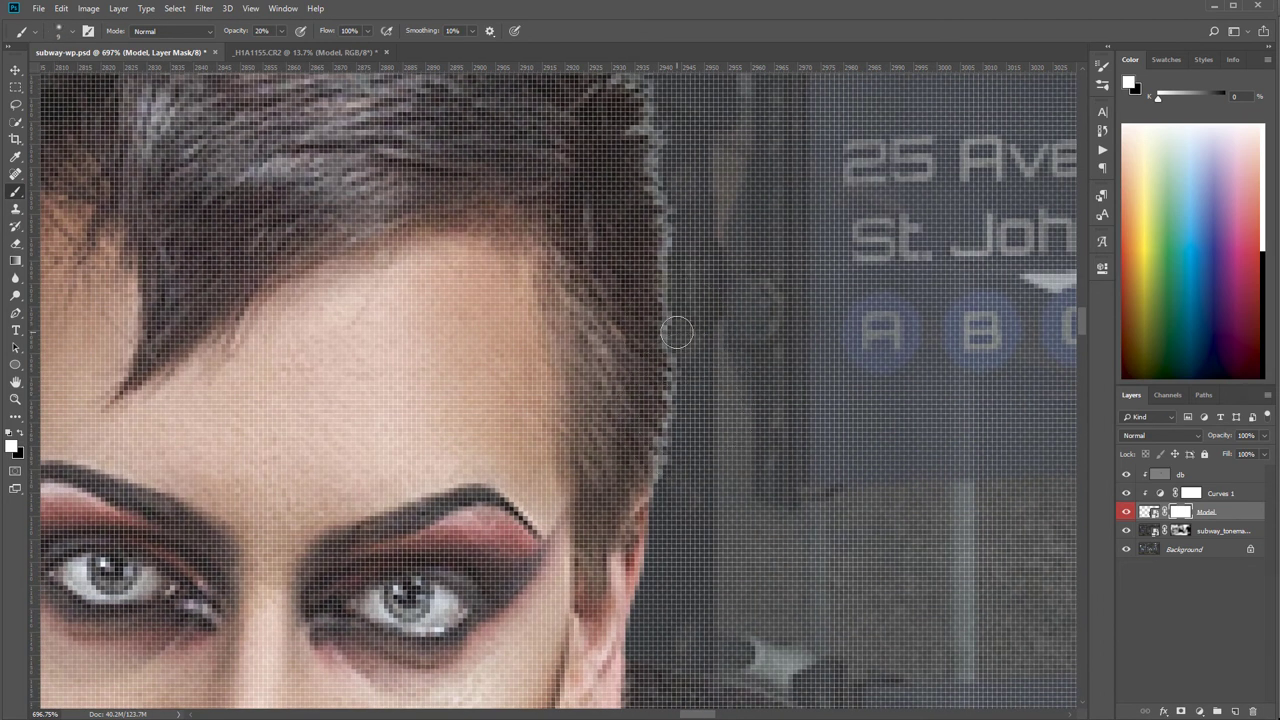
pyautogui.press('x')
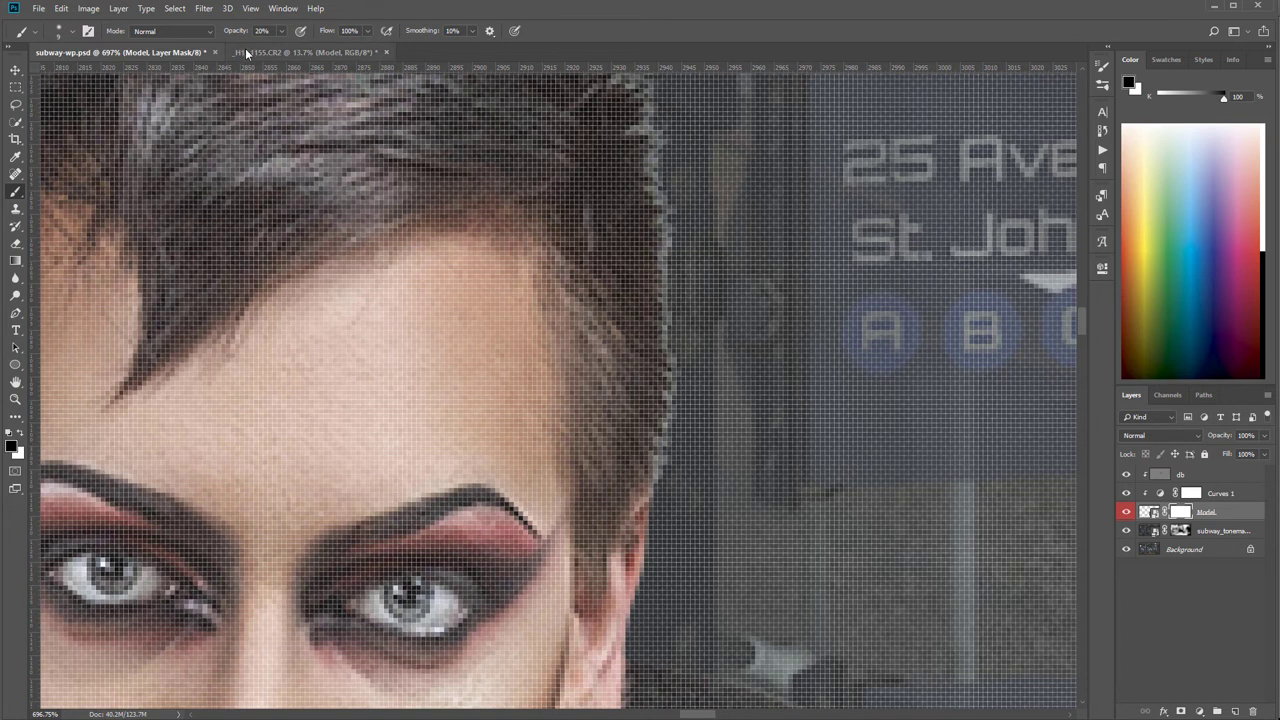
pyautogui.press('1')
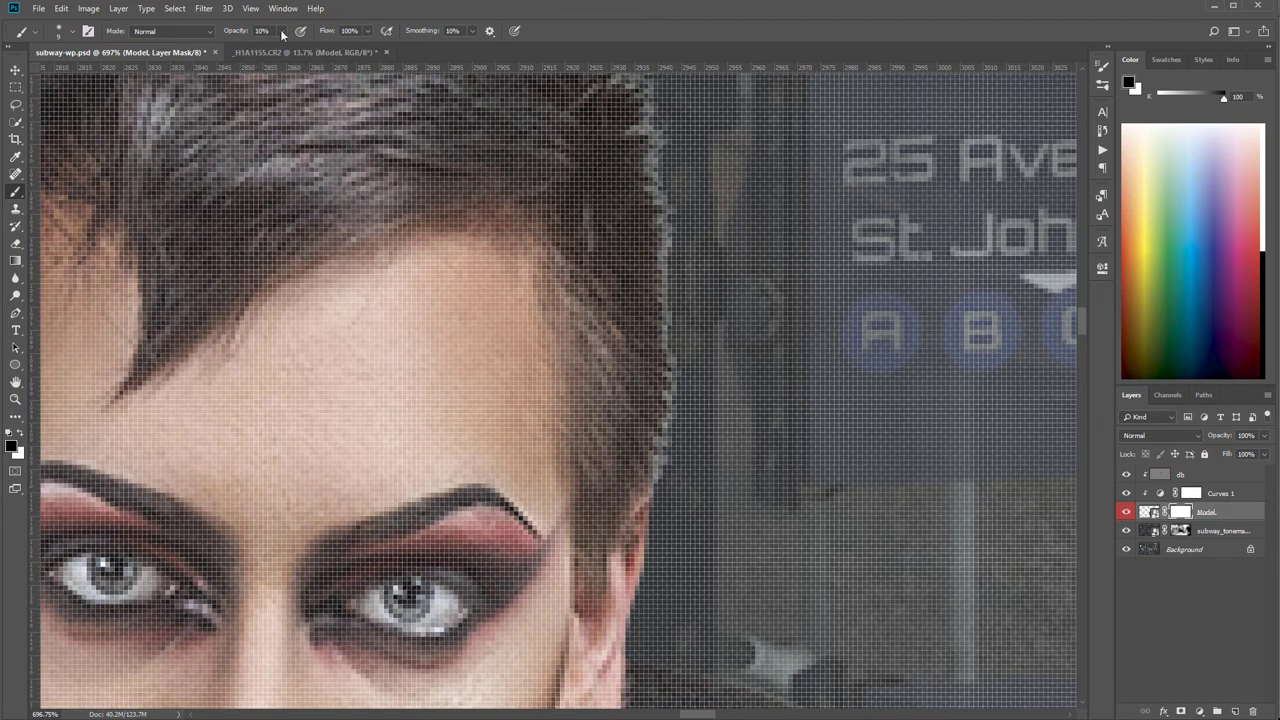
pyautogui.moveTo(676, 429)
pyautogui.mouseDown()
pyautogui.moveTo(657, 455)
pyautogui.moveTo(668, 462)
pyautogui.moveTo(671, 435)
pyautogui.moveTo(664, 475)
pyautogui.moveTo(673, 339)
pyautogui.moveTo(654, 289)
pyautogui.moveTo(682, 249)
pyautogui.moveTo(654, 167)
pyautogui.moveTo(664, 150)
pyautogui.moveTo(652, 154)
pyautogui.moveTo(674, 228)
pyautogui.moveTo(677, 207)
pyautogui.moveTo(671, 480)
pyautogui.moveTo(674, 434)
pyautogui.mouseUp()
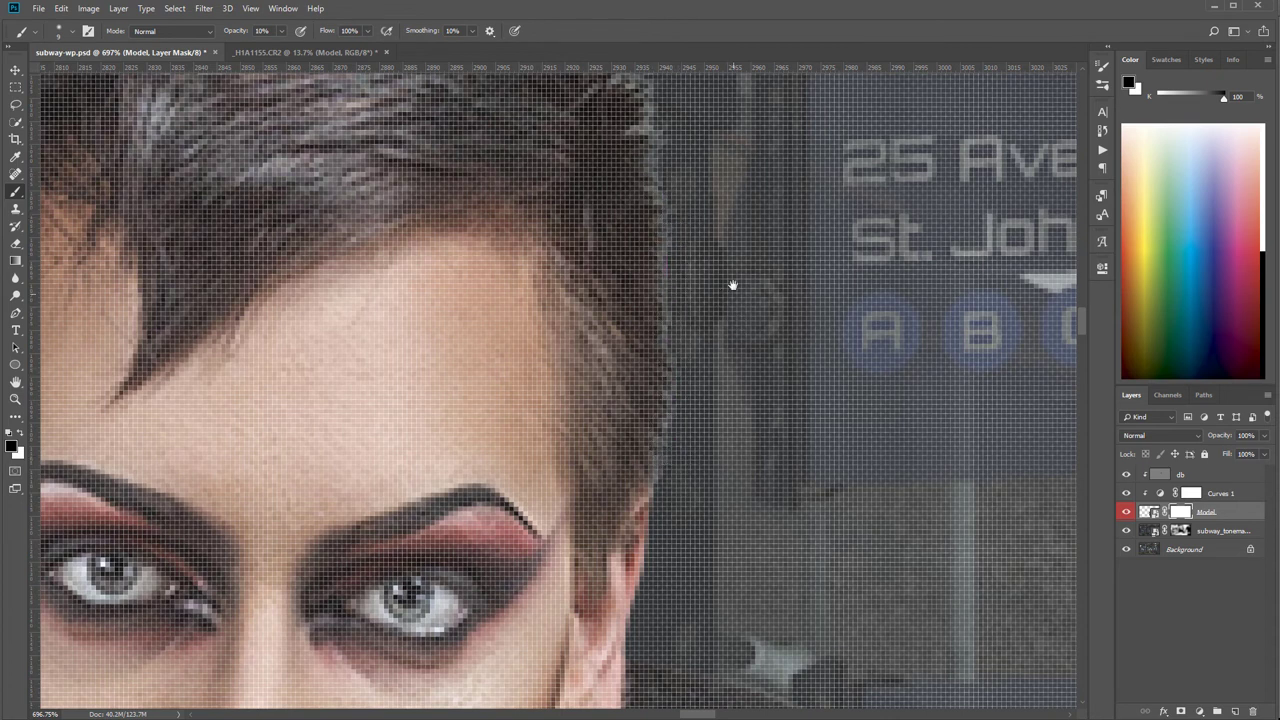
# Step: Continue masking the light fringe up the right edge of the hair and around the spiky top
pyautogui.moveTo(736, 310); pyautogui.dragTo(765, 543)
pyautogui.moveTo(637, 227)
pyautogui.mouseDown()
pyautogui.moveTo(661, 245)
pyautogui.moveTo(684, 271)
pyautogui.moveTo(664, 305)
pyautogui.moveTo(638, 296)
pyautogui.moveTo(652, 271)
pyautogui.moveTo(681, 330)
pyautogui.moveTo(675, 312)
pyautogui.moveTo(662, 368)
pyautogui.moveTo(698, 412)
pyautogui.moveTo(700, 398)
pyautogui.moveTo(699, 487)
pyautogui.moveTo(686, 296)
pyautogui.moveTo(652, 264)
pyautogui.moveTo(664, 212)
pyautogui.moveTo(623, 192)
pyautogui.moveTo(662, 287)
pyautogui.mouseUp()
pyautogui.moveTo(684, 212); pyautogui.dragTo(754, 380)
pyautogui.moveTo(623, 352)
pyautogui.mouseDown()
pyautogui.moveTo(666, 364)
pyautogui.moveTo(671, 383)
pyautogui.moveTo(641, 318)
pyautogui.moveTo(666, 345)
pyautogui.moveTo(577, 253)
pyautogui.moveTo(568, 259)
pyautogui.mouseUp()
pyautogui.moveTo(510, 190)
pyautogui.mouseDown()
pyautogui.moveTo(529, 209)
pyautogui.moveTo(553, 195)
pyautogui.moveTo(585, 262)
pyautogui.moveTo(573, 319)
pyautogui.moveTo(614, 277)
pyautogui.mouseUp()
pyautogui.moveTo(514, 221)
pyautogui.mouseDown()
pyautogui.moveTo(568, 273)
pyautogui.moveTo(740, 284)
pyautogui.mouseUp()
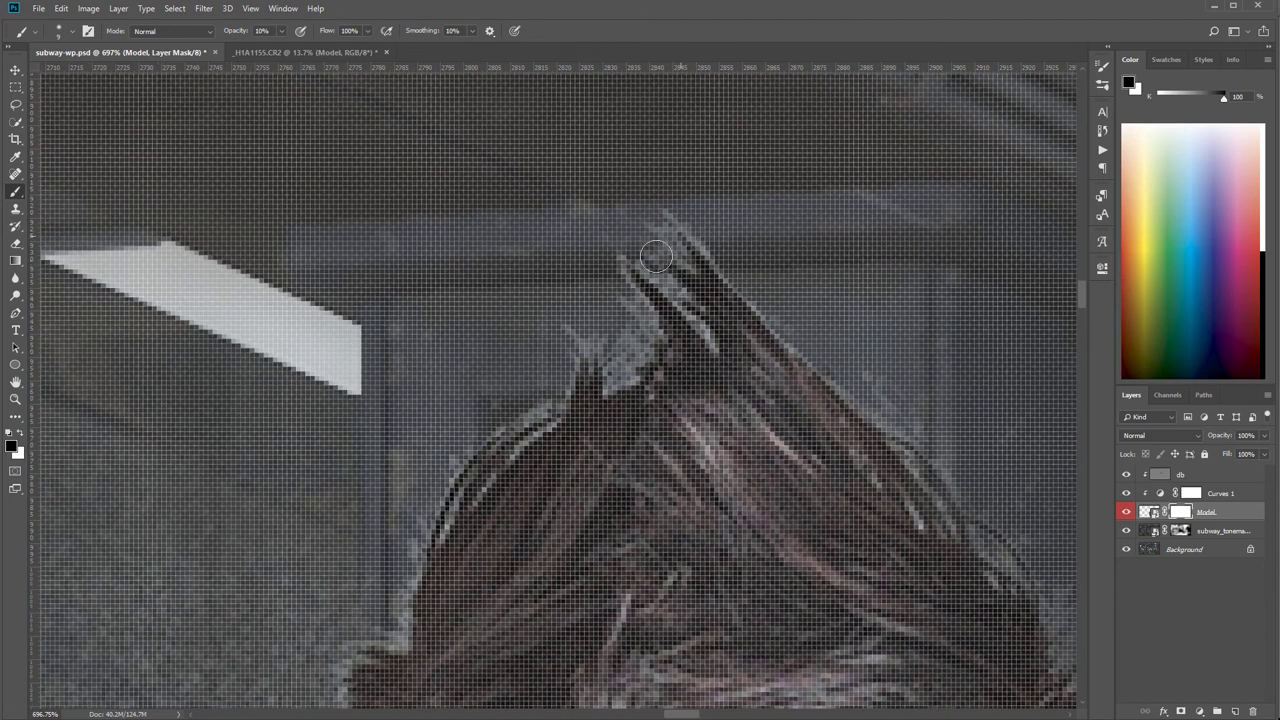
pyautogui.moveTo(671, 242)
pyautogui.mouseDown()
pyautogui.moveTo(706, 346)
pyautogui.moveTo(734, 358)
pyautogui.moveTo(717, 356)
pyautogui.moveTo(690, 304)
pyautogui.moveTo(680, 314)
pyautogui.moveTo(692, 324)
pyautogui.moveTo(619, 248)
pyautogui.moveTo(627, 285)
pyautogui.moveTo(612, 362)
pyautogui.moveTo(649, 342)
pyautogui.moveTo(607, 391)
pyautogui.moveTo(579, 310)
pyautogui.moveTo(570, 321)
pyautogui.moveTo(595, 313)
pyautogui.moveTo(531, 286)
pyautogui.moveTo(605, 332)
pyautogui.moveTo(637, 289)
pyautogui.moveTo(648, 326)
pyautogui.moveTo(647, 364)
pyautogui.moveTo(619, 388)
pyautogui.moveTo(573, 359)
pyautogui.moveTo(529, 450)
pyautogui.moveTo(656, 268)
pyautogui.moveTo(662, 300)
pyautogui.moveTo(715, 335)
pyautogui.moveTo(672, 230)
pyautogui.moveTo(747, 313)
pyautogui.moveTo(769, 308)
pyautogui.moveTo(756, 301)
pyautogui.moveTo(908, 425)
pyautogui.moveTo(898, 454)
pyautogui.moveTo(937, 515)
pyautogui.mouseUp()
# Step: Mask the light fringe down the left side of the hair toward the ear with black at 20% opacity
pyautogui.moveTo(618, 413)
pyautogui.mouseDown()
pyautogui.moveTo(753, 243)
pyautogui.moveTo(643, 287)
pyautogui.moveTo(584, 339)
pyautogui.mouseUp()
pyautogui.moveTo(701, 214)
pyautogui.mouseDown()
pyautogui.moveTo(554, 343)
pyautogui.moveTo(538, 456)
pyautogui.mouseUp()
pyautogui.moveTo(517, 498)
pyautogui.mouseDown()
pyautogui.moveTo(688, 322)
pyautogui.moveTo(643, 400)
pyautogui.mouseUp()
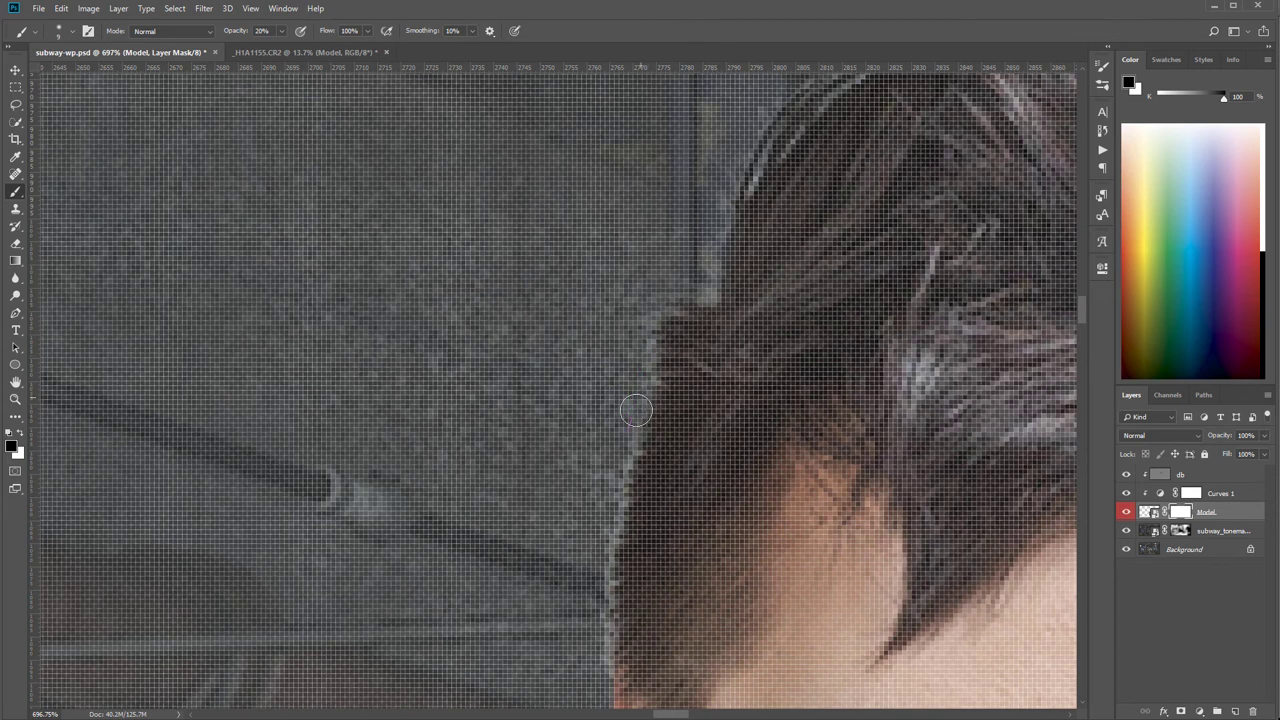
pyautogui.moveTo(626, 443)
pyautogui.mouseDown()
pyautogui.moveTo(603, 529)
pyautogui.moveTo(601, 609)
pyautogui.moveTo(626, 407)
pyautogui.moveTo(599, 518)
pyautogui.mouseUp()
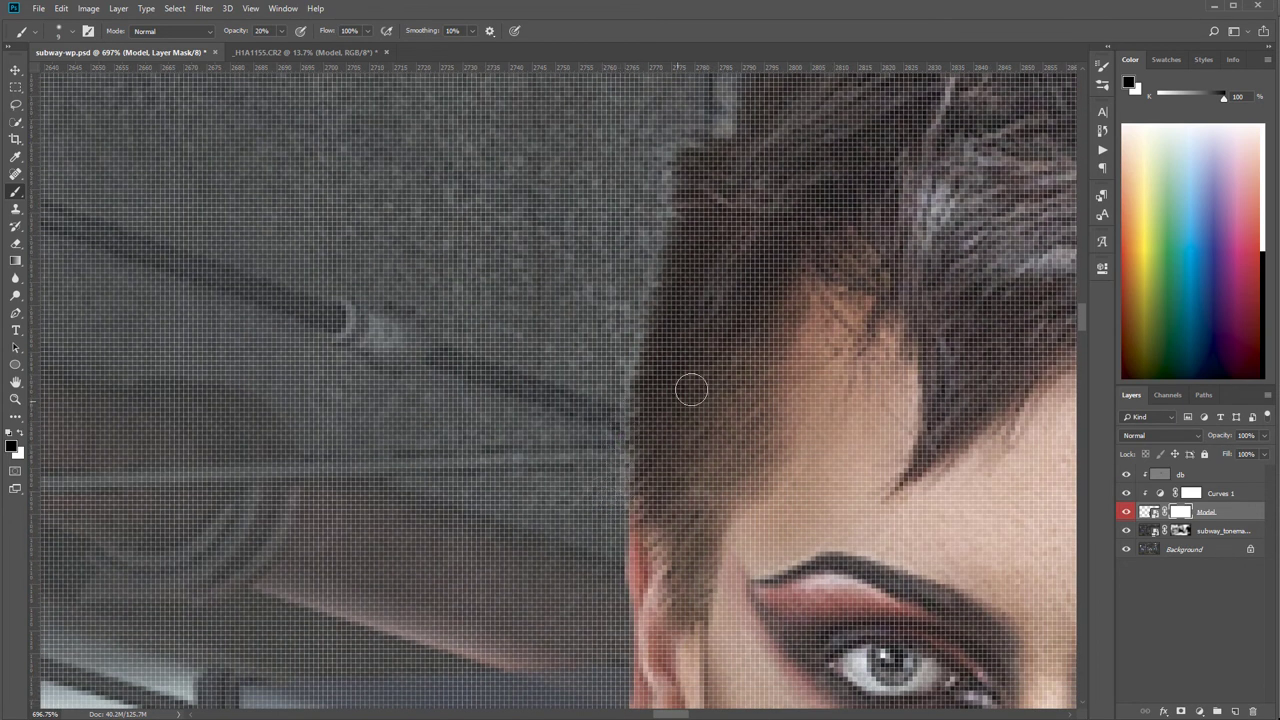
# Step: Check the masked hair against the scene and touch up the remaining fringe on the right side of the head
pyautogui.scroll(-5, 730, 430)
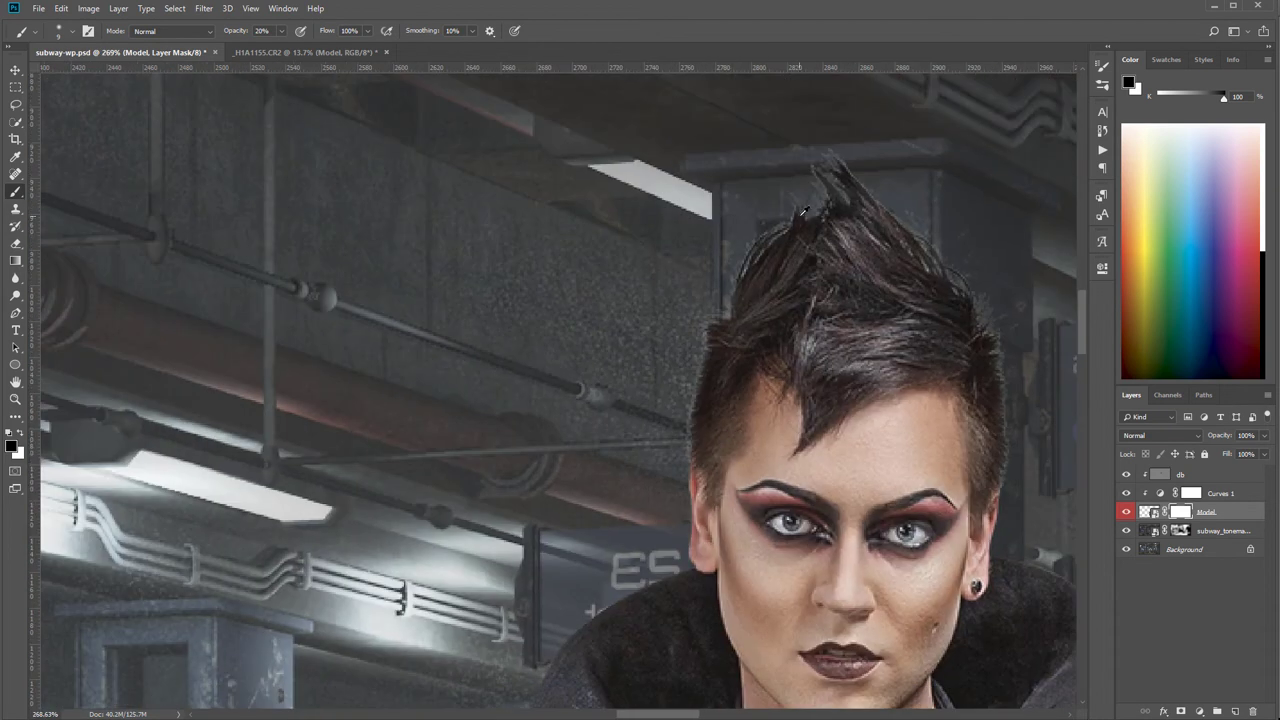
pyautogui.scroll(-5, 908, 403)
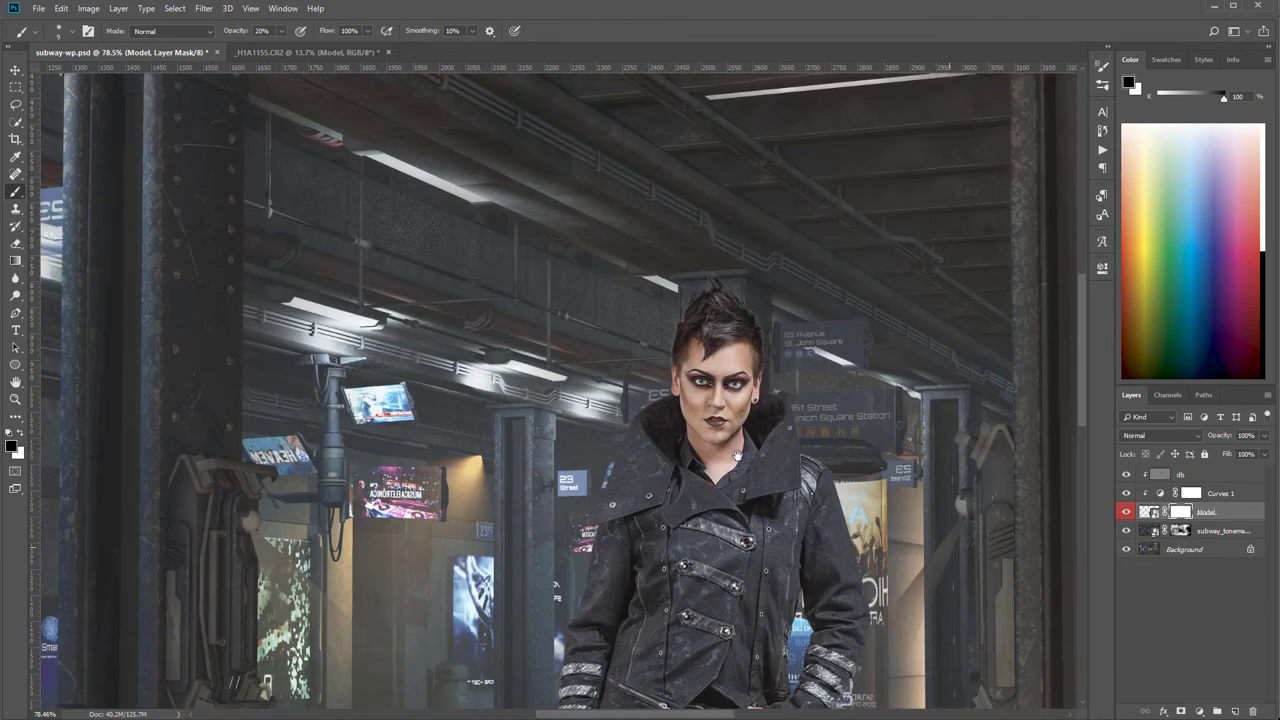
pyautogui.scroll(-4, 890, 455)
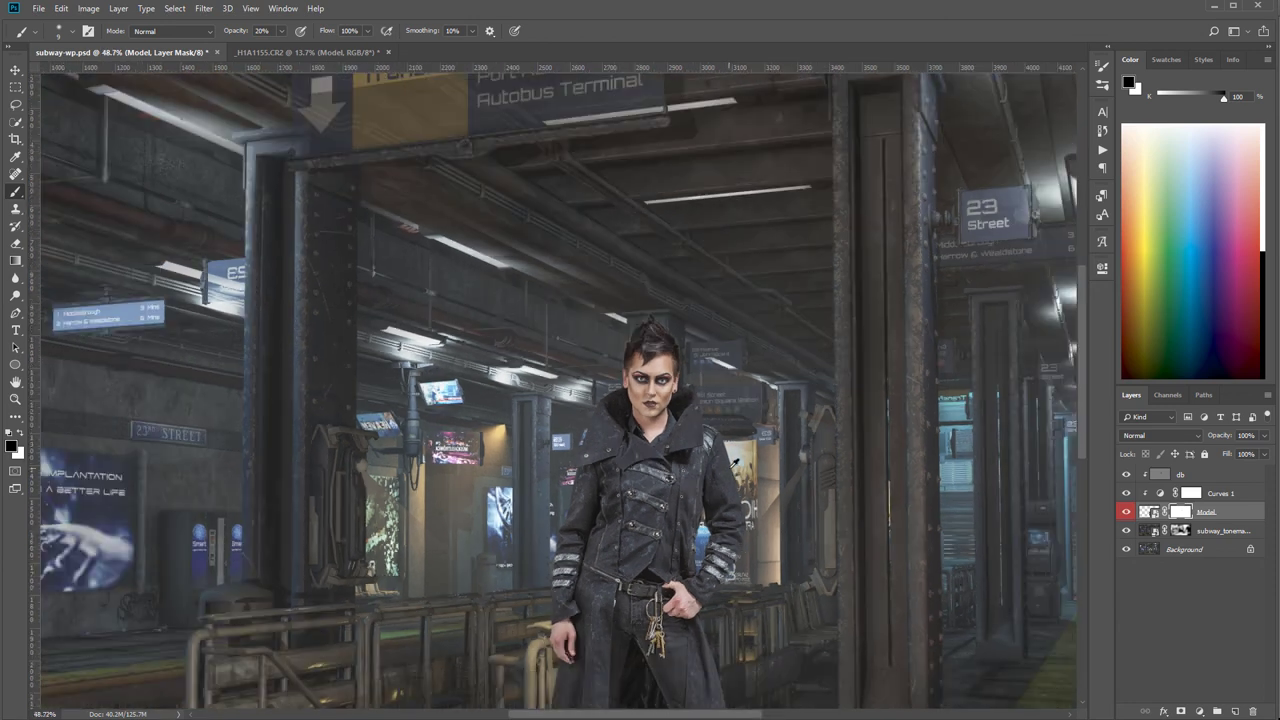
pyautogui.scroll(-1, 716, 432)
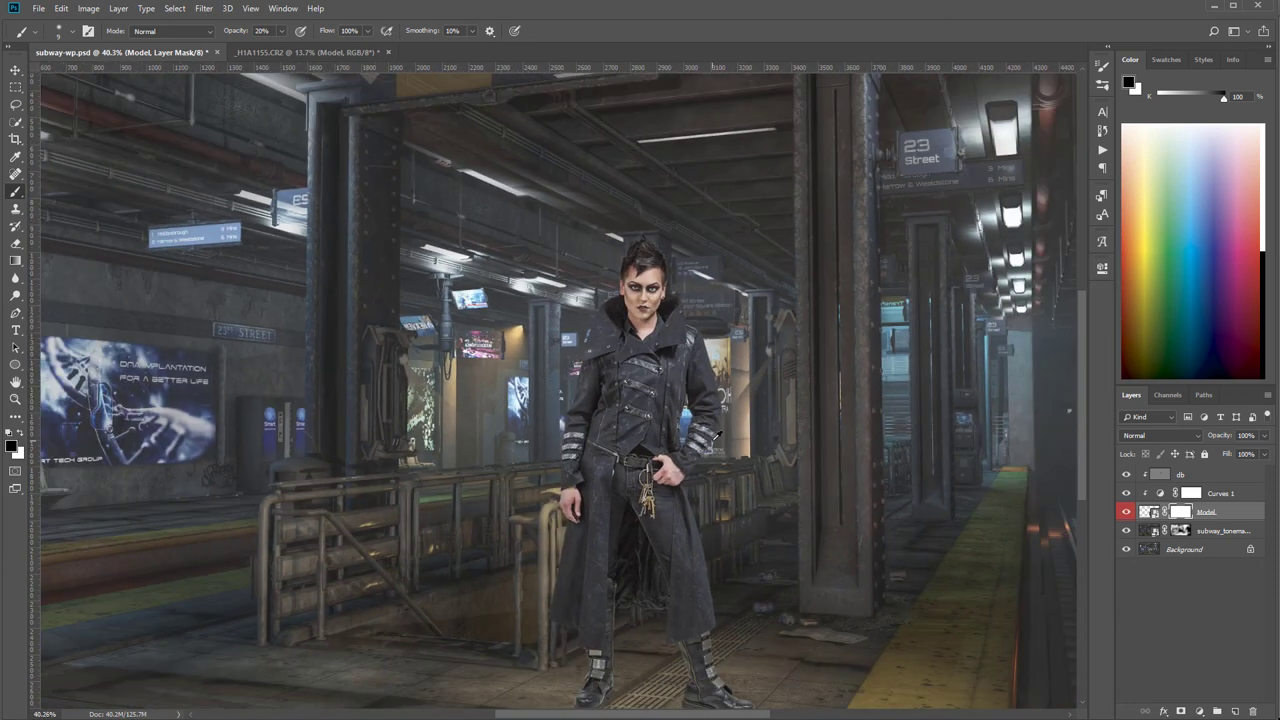
pyautogui.scroll(-1, 718, 438)
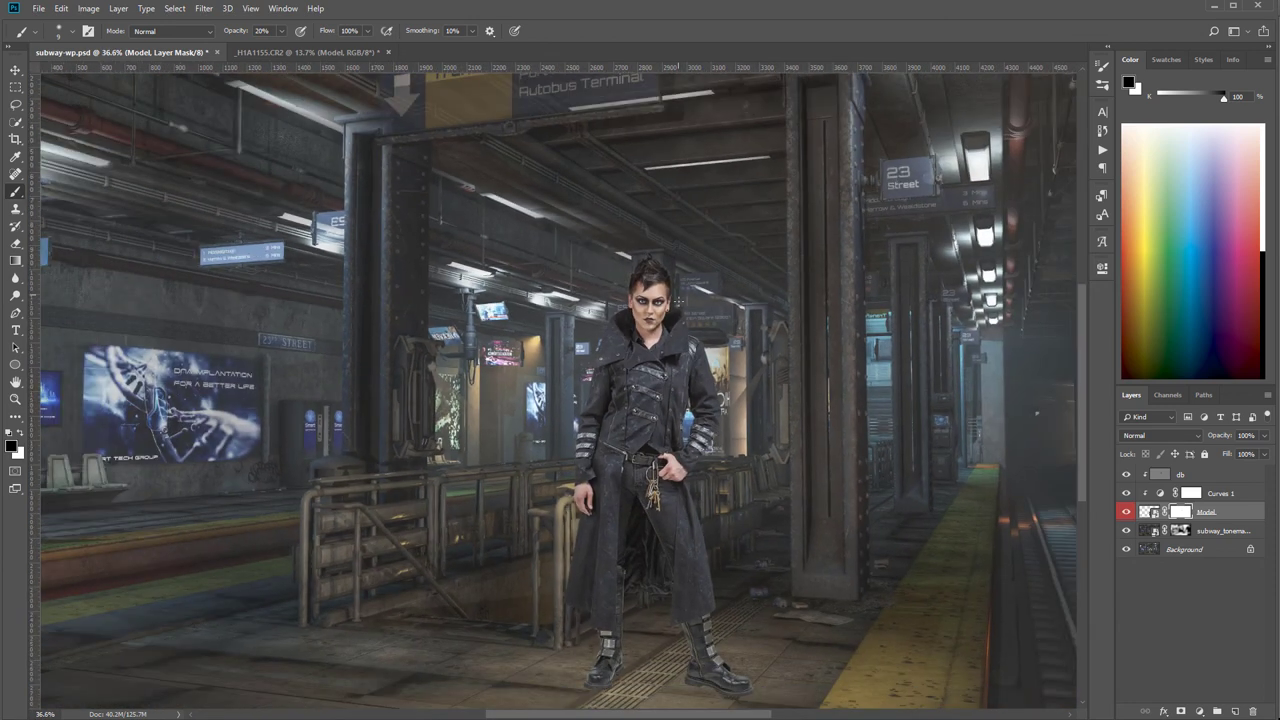
pyautogui.scroll(10, 703, 267)
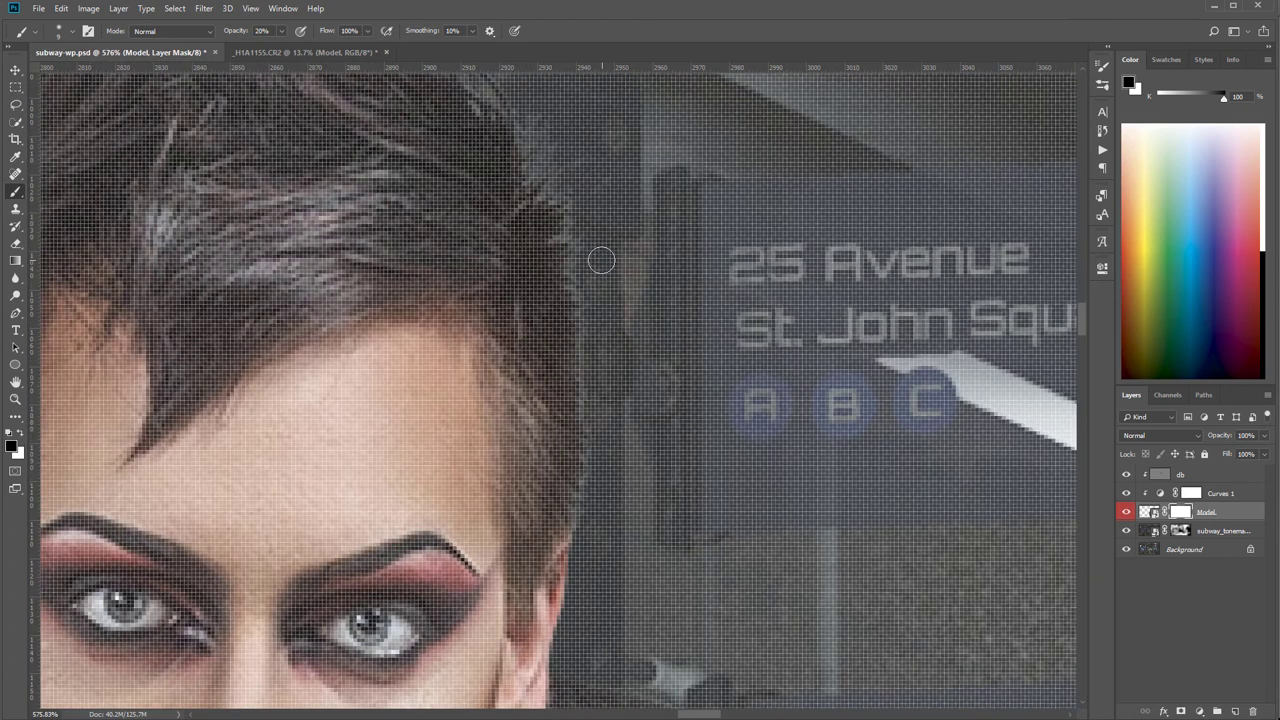
pyautogui.scroll(-3, 610, 258)
pyautogui.moveTo(652, 238); pyautogui.dragTo(630, 283)
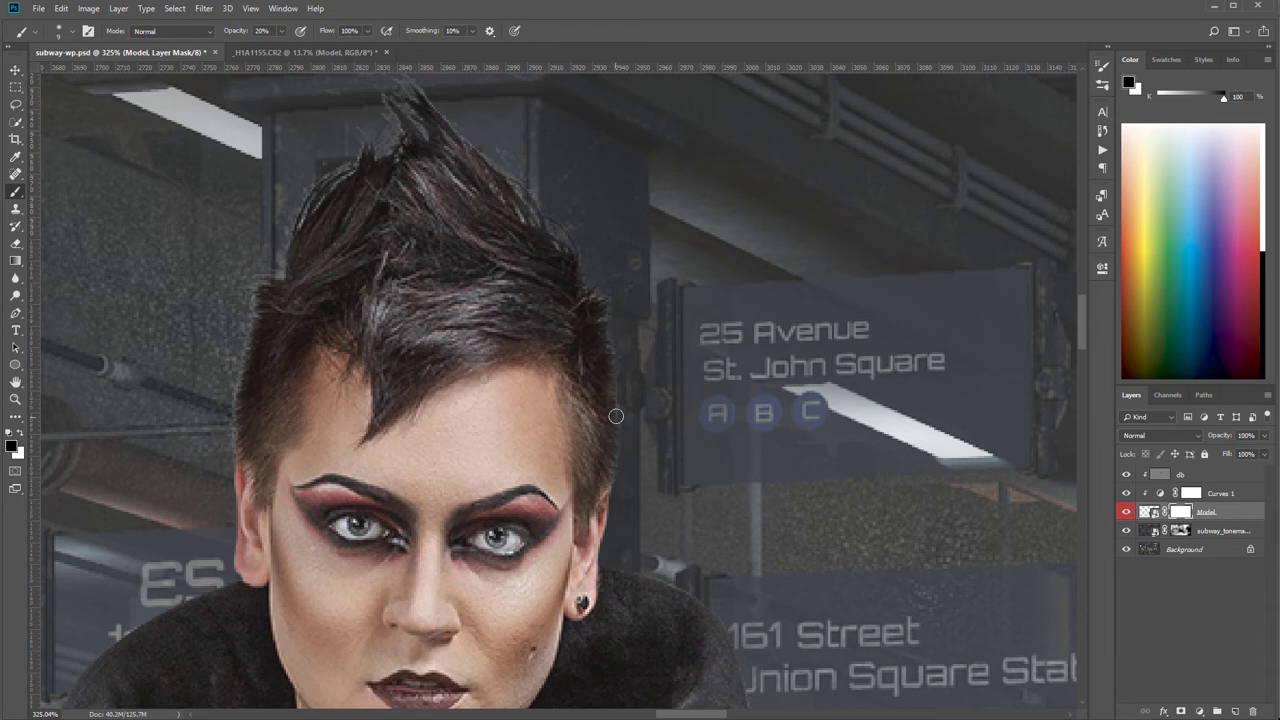
# Step: Review the refined hair edge and how the model sits within the whole station scene
pyautogui.scroll(-5, 629, 471)
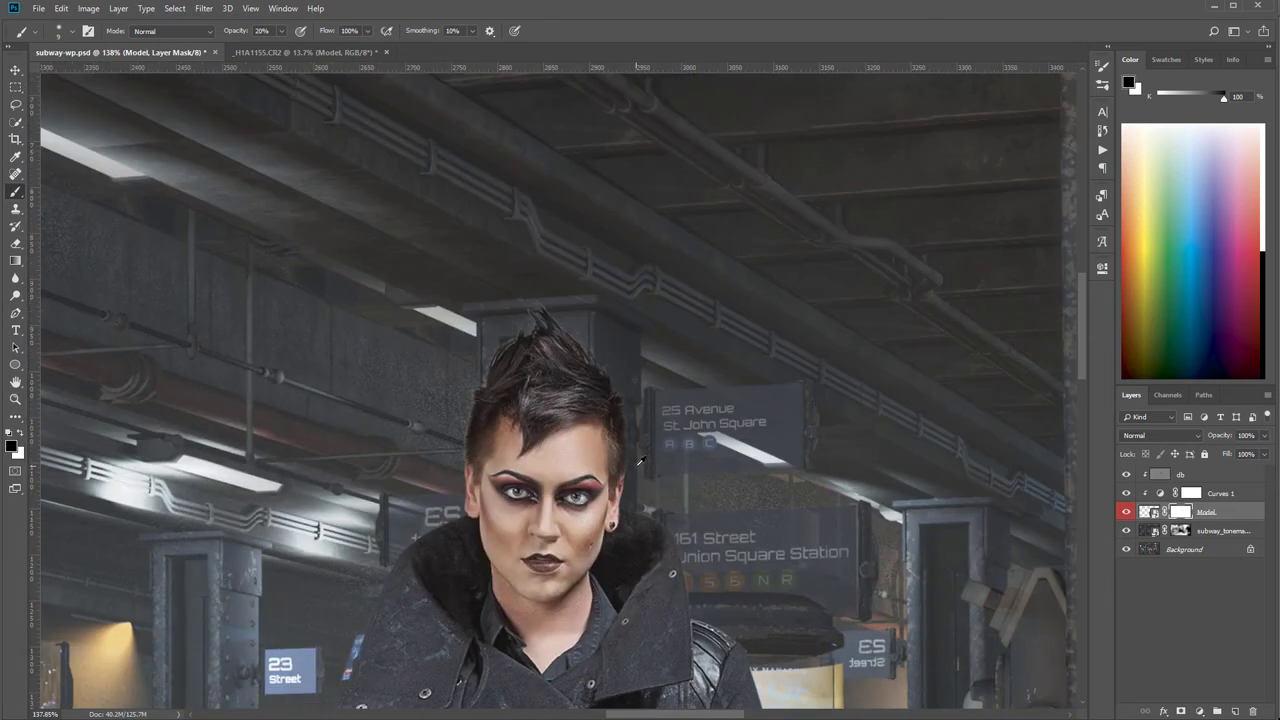
pyautogui.scroll(-8, 637, 421)
pyautogui.scroll(3, 637, 421)
pyautogui.scroll(1, 785, 552)
pyautogui.moveTo(785, 552); pyautogui.dragTo(752, 418)
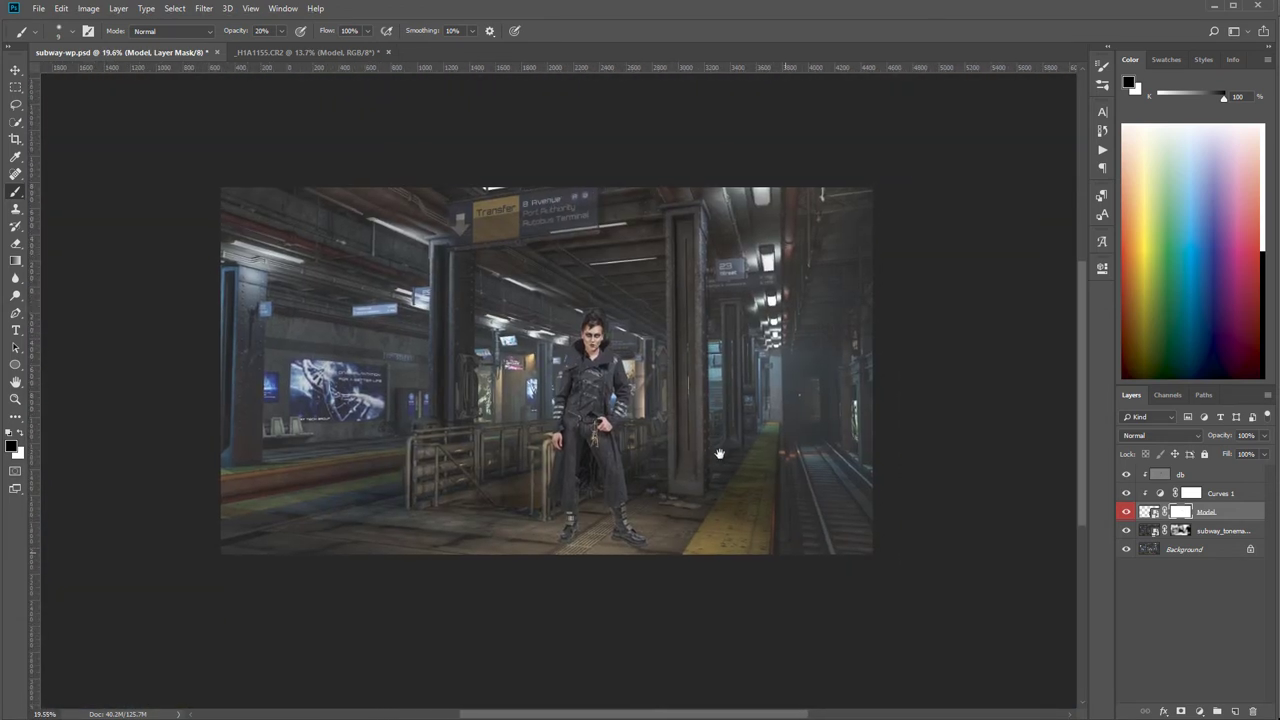
pyautogui.scroll(2, 613, 398)
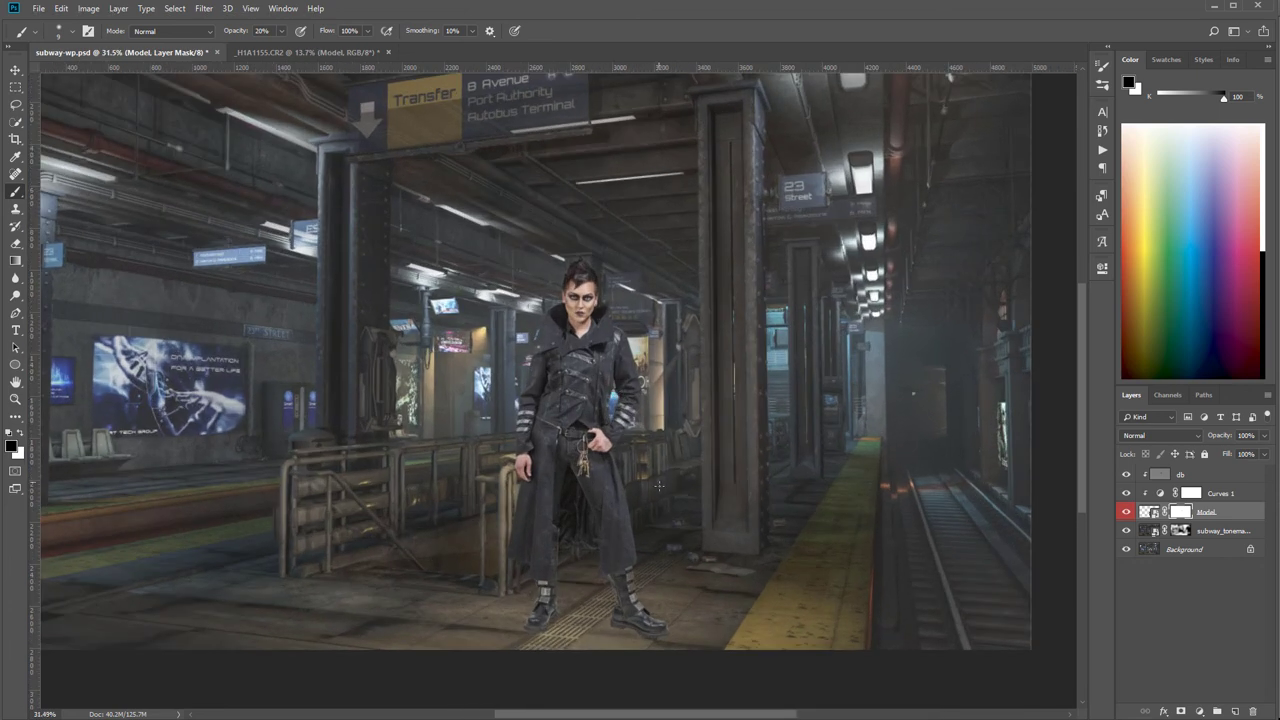
pyautogui.moveTo(662, 497); pyautogui.dragTo(591, 459)
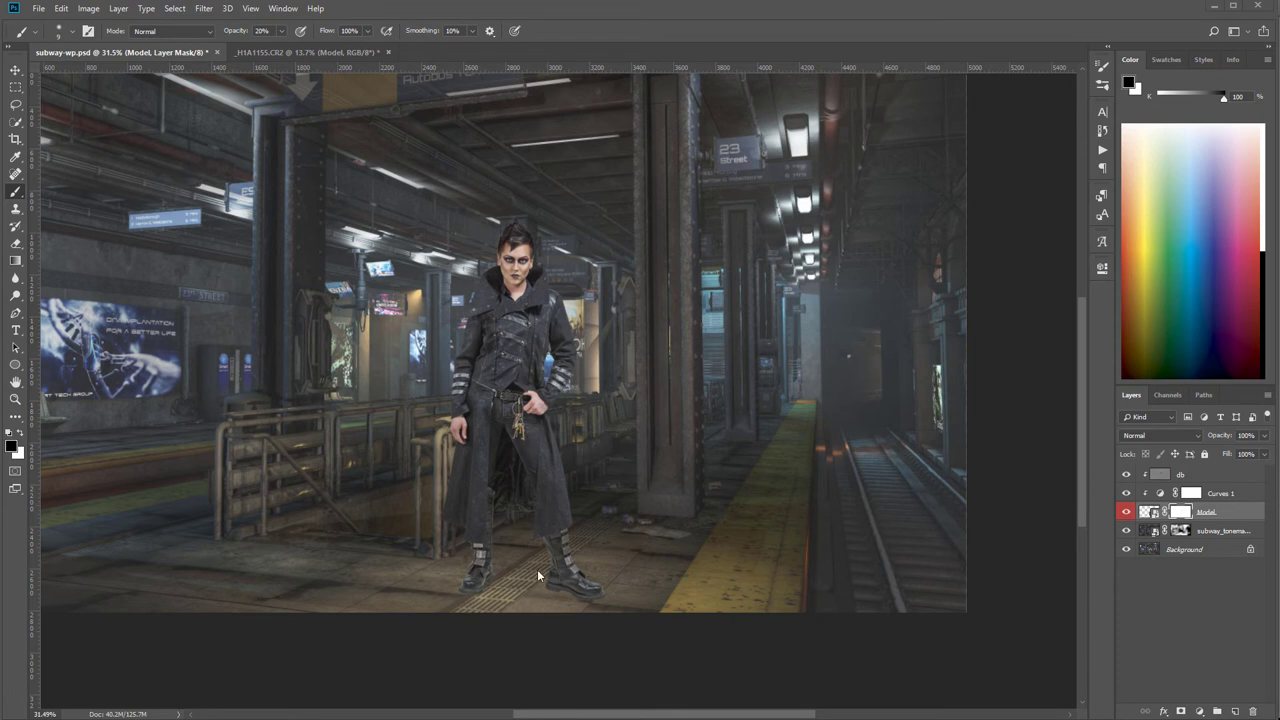
# Step: Examine the model's boots and the floor shadows around them, comparing with the base of the nearby pillar and the litter
pyautogui.scroll(-1, 537, 572)
pyautogui.scroll(-5, 536, 572)
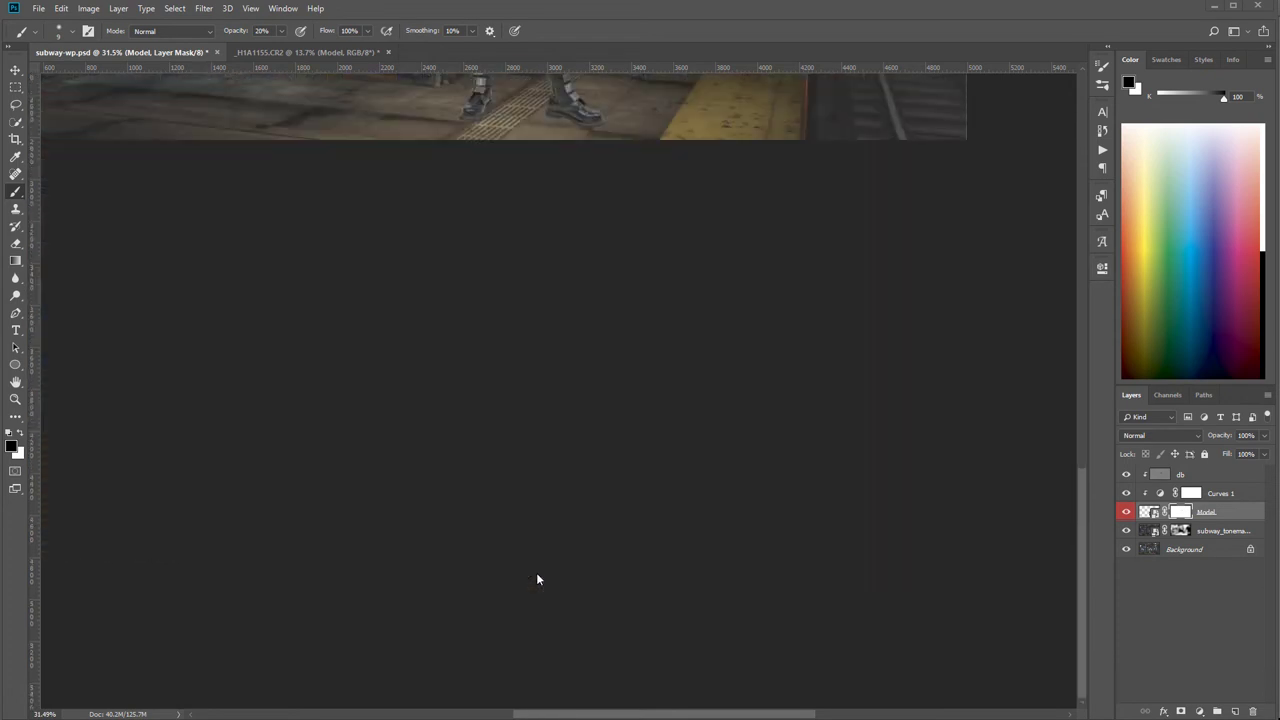
pyautogui.scroll(6, 536, 572)
pyautogui.scroll(-1, 536, 572)
pyautogui.scroll(-3, 536, 578)
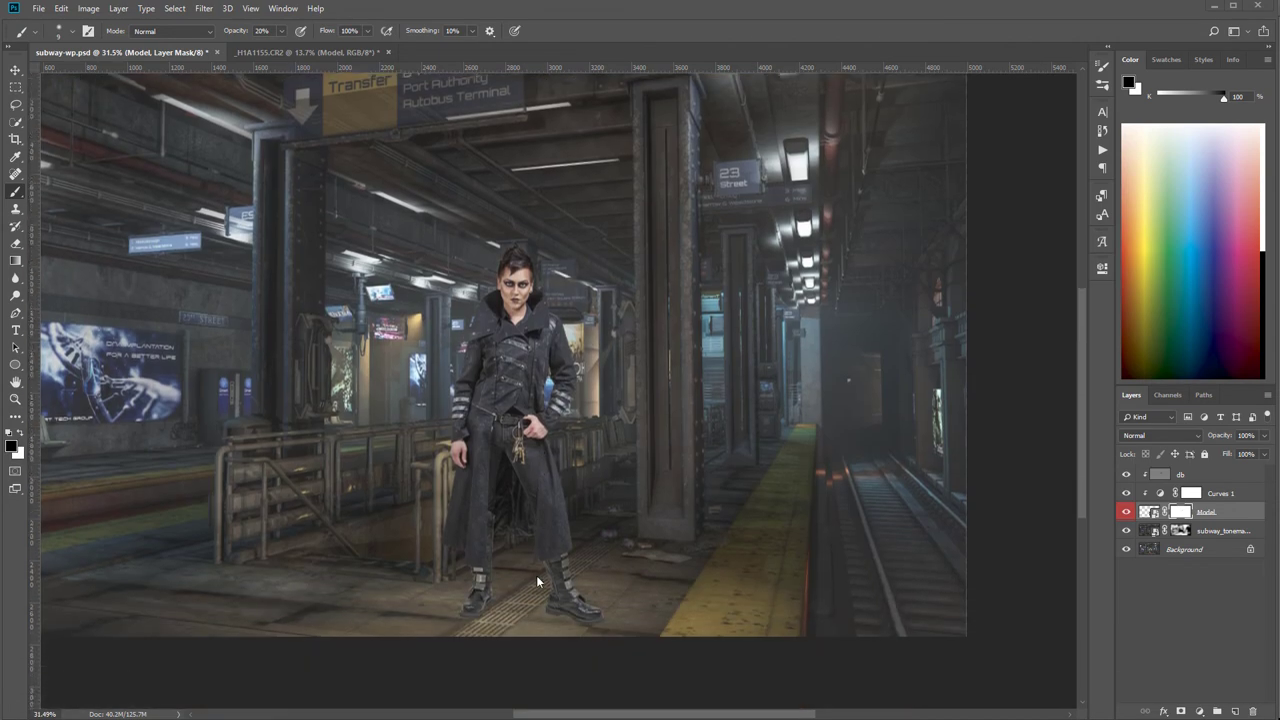
pyautogui.scroll(5, 516, 566)
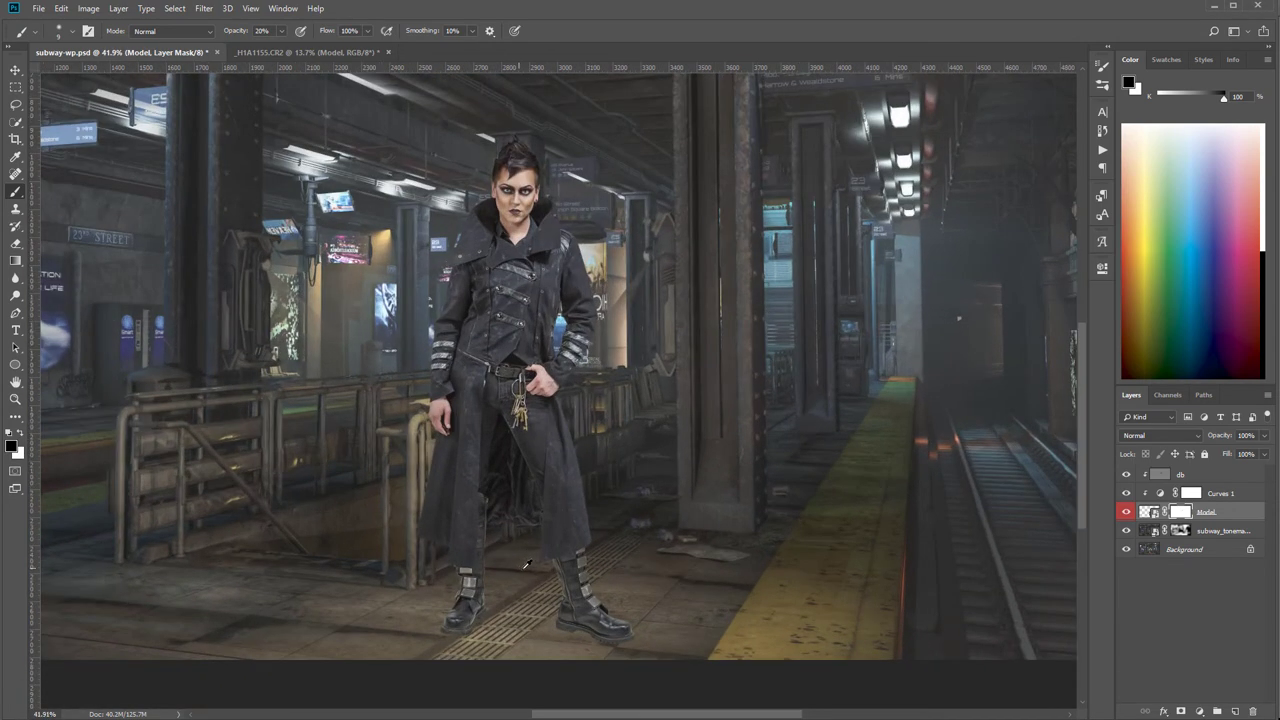
pyautogui.scroll(5, 521, 578)
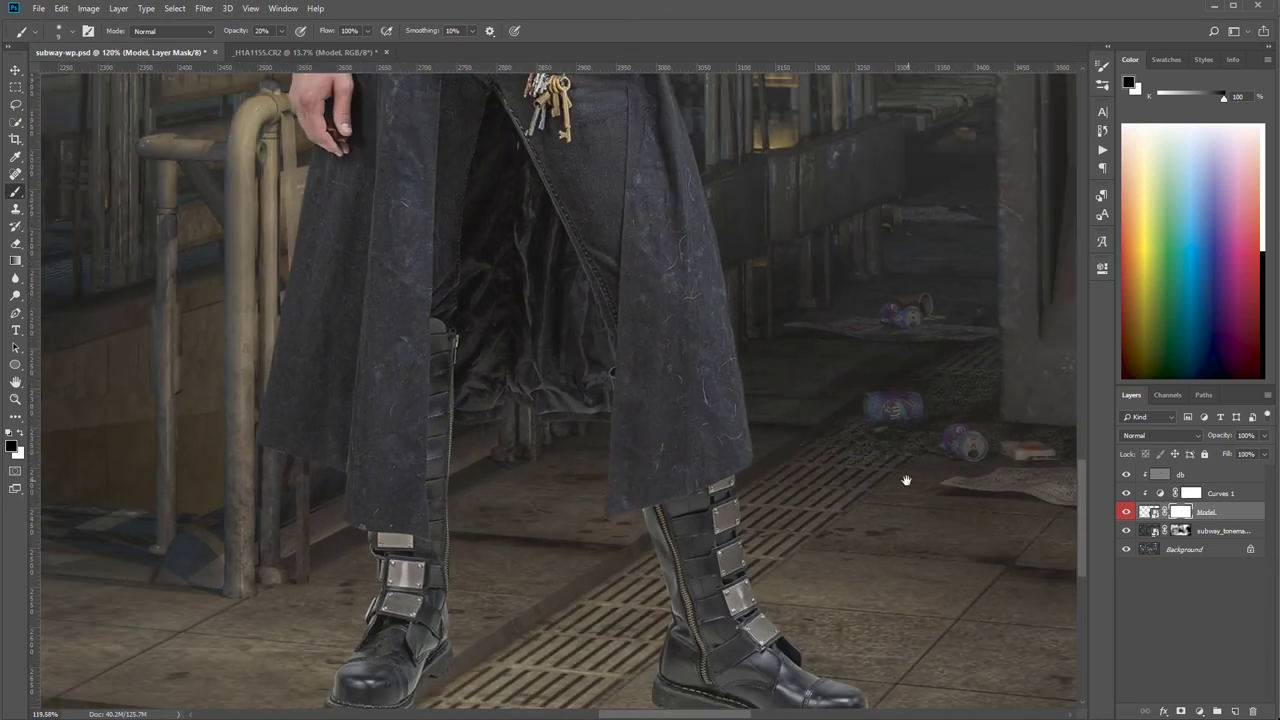
pyautogui.moveTo(906, 481); pyautogui.dragTo(437, 471)
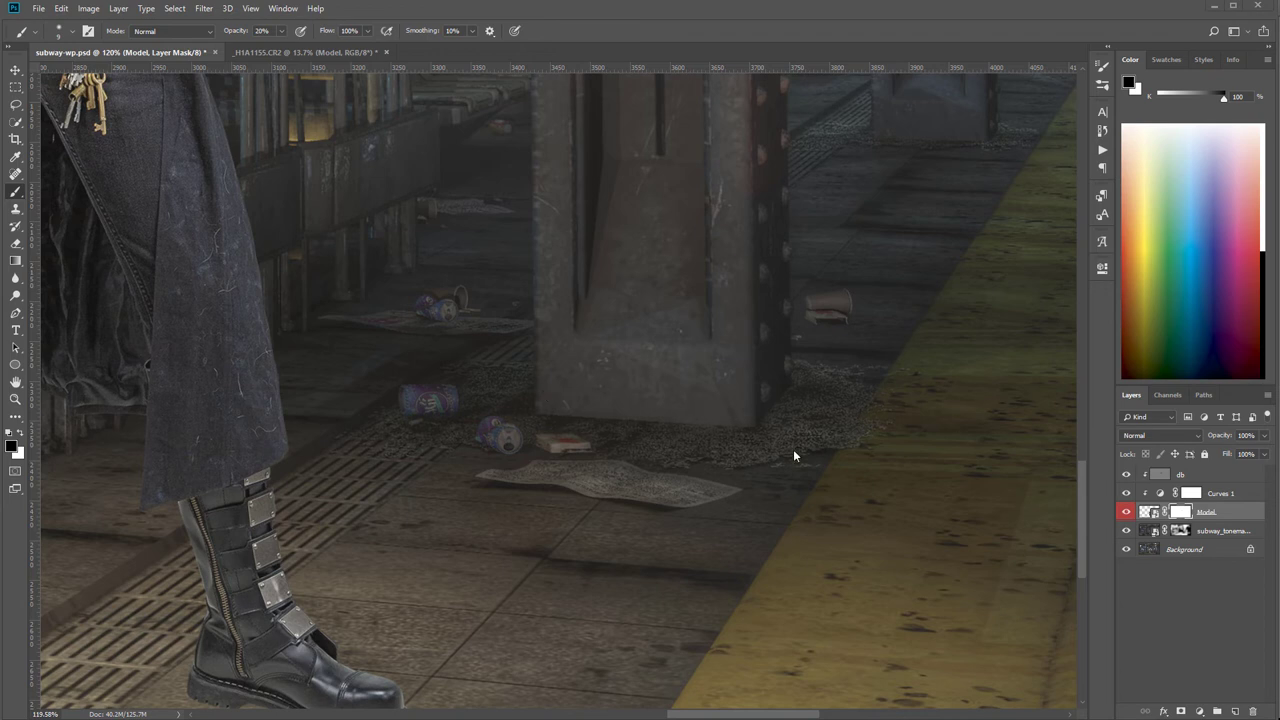
# Step: Create a layer named sh above the subway_tonemapped layer and set its blend mode to Multiply for the boot shadows
pyautogui.moveTo(823, 406); pyautogui.dragTo(1003, 302)
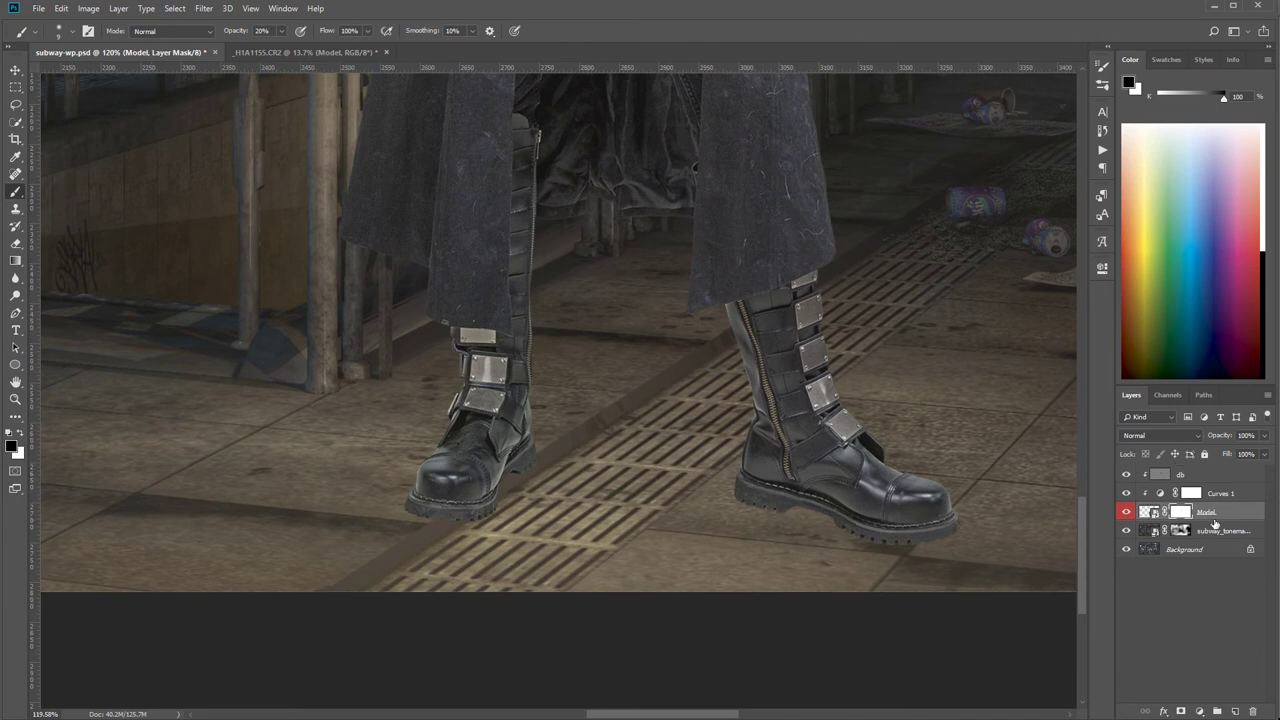
pyautogui.click(1243, 531)
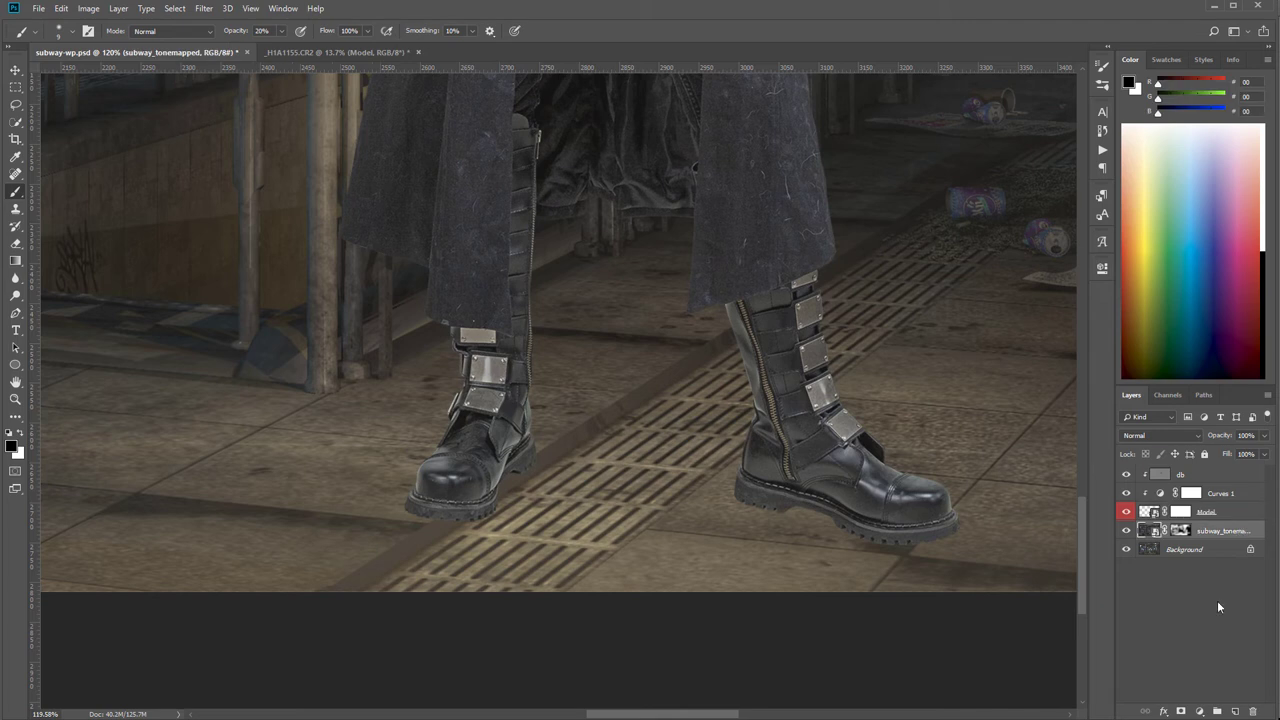
pyautogui.click(1235, 711)
pyautogui.doubleClick(1169, 536)
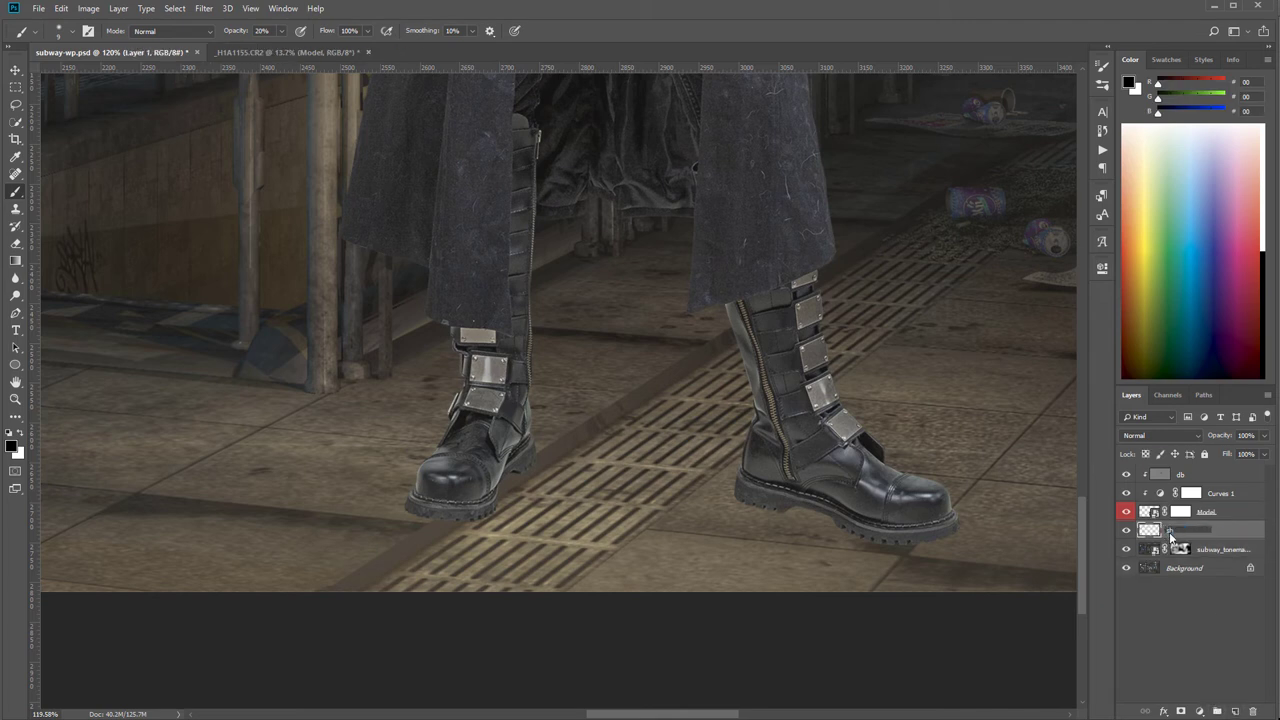
pyautogui.press('Return')
pyautogui.click(1189, 434)
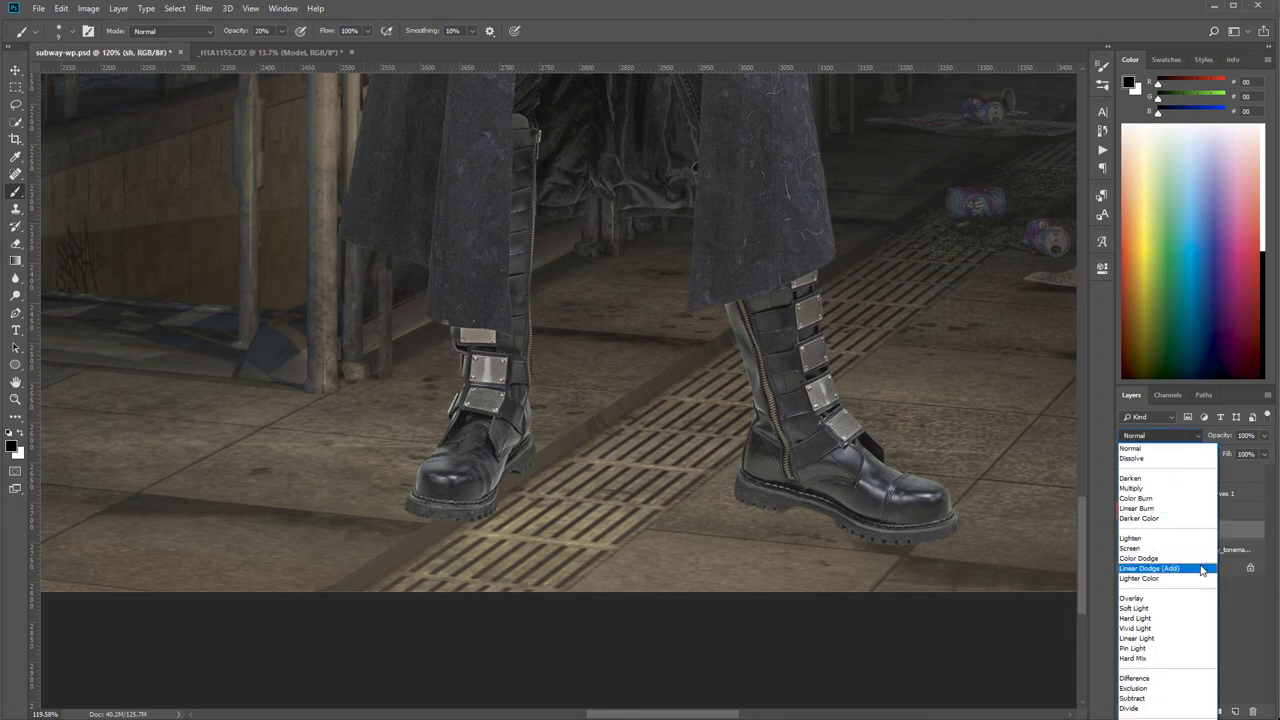
pyautogui.click(1188, 488)
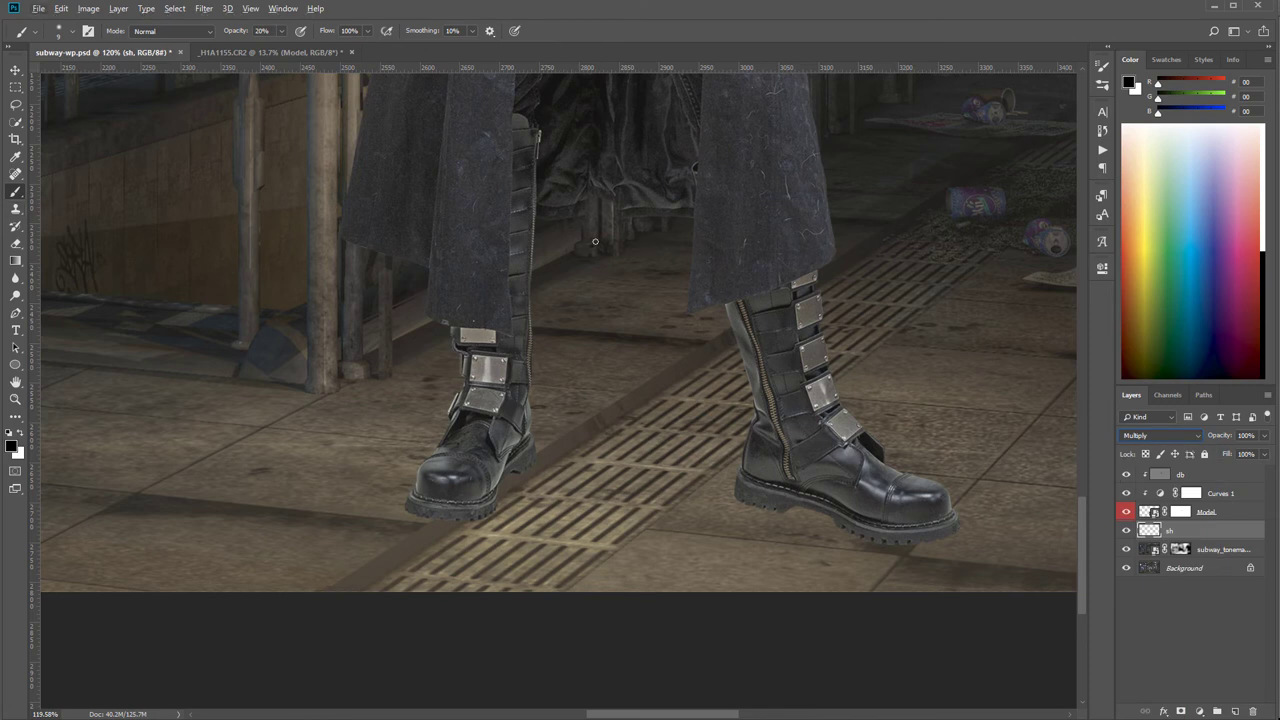
# Step: Sample a dark tone from the shadowed background floor as the foreground colour 1c1b1a
pyautogui.keyDown('alt'); pyautogui.click(880, 97); pyautogui.keyUp('alt')
pyautogui.click(11, 446)
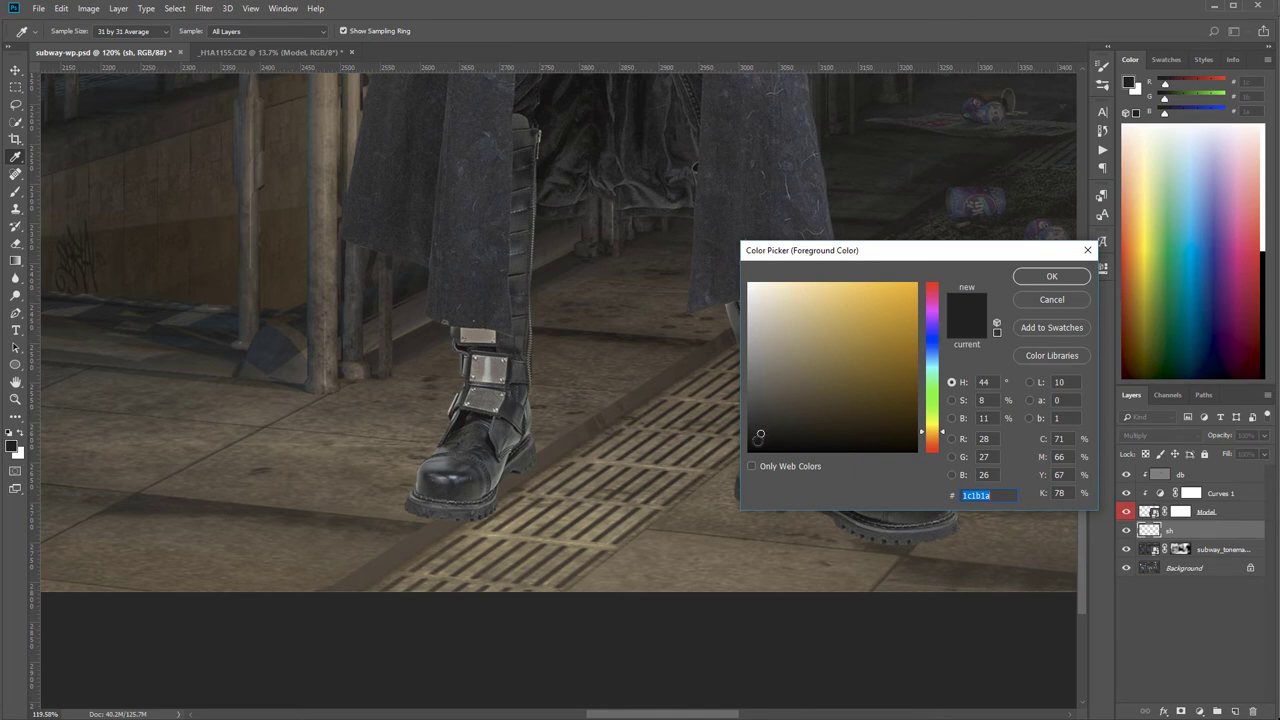
pyautogui.click(1087, 252)
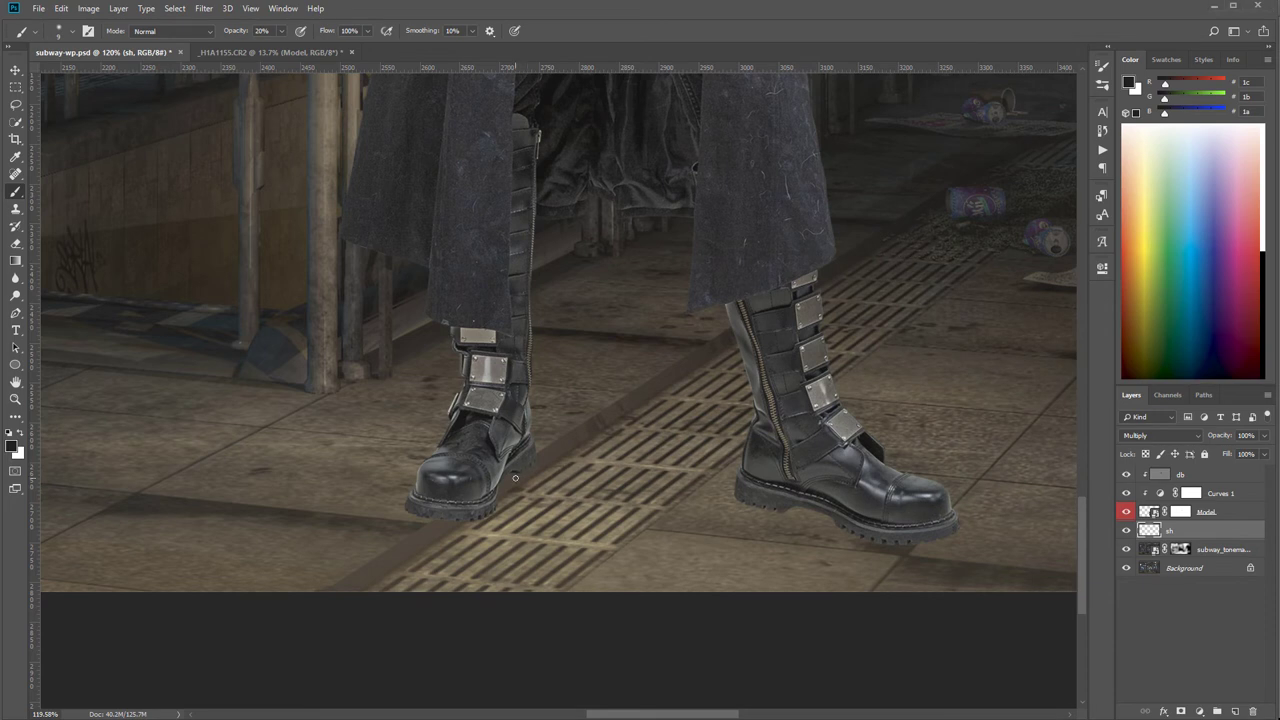
# Step: Paint a contact shadow along the sole of the boot standing beside the floor grate, using a size 20 brush at 20% opacity
pyautogui.press(']')
pyautogui.scroll(6, 522, 466)
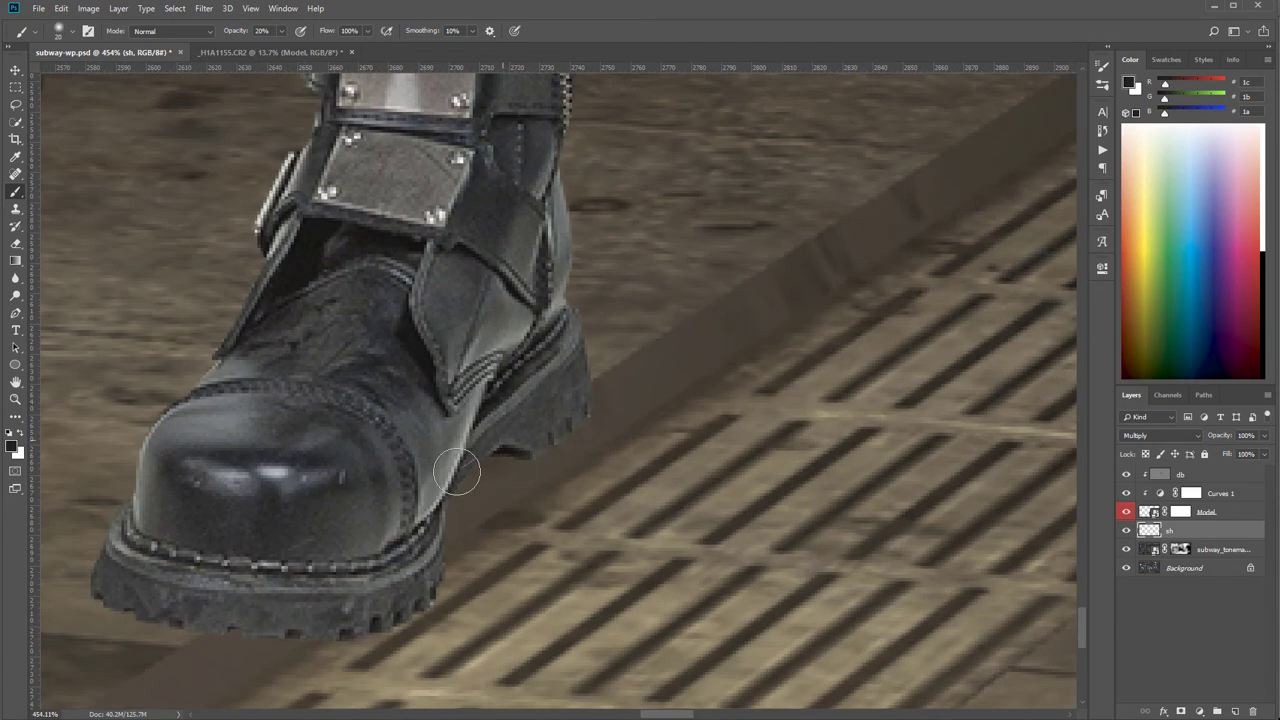
pyautogui.moveTo(457, 472)
pyautogui.mouseDown()
pyautogui.moveTo(489, 439)
pyautogui.moveTo(545, 436)
pyautogui.moveTo(536, 446)
pyautogui.moveTo(546, 423)
pyautogui.moveTo(415, 493)
pyautogui.moveTo(463, 459)
pyautogui.moveTo(430, 541)
pyautogui.moveTo(441, 554)
pyautogui.moveTo(453, 498)
pyautogui.moveTo(531, 447)
pyautogui.moveTo(471, 466)
pyautogui.moveTo(560, 423)
pyautogui.mouseUp()
pyautogui.moveTo(530, 587); pyautogui.dragTo(689, 403)
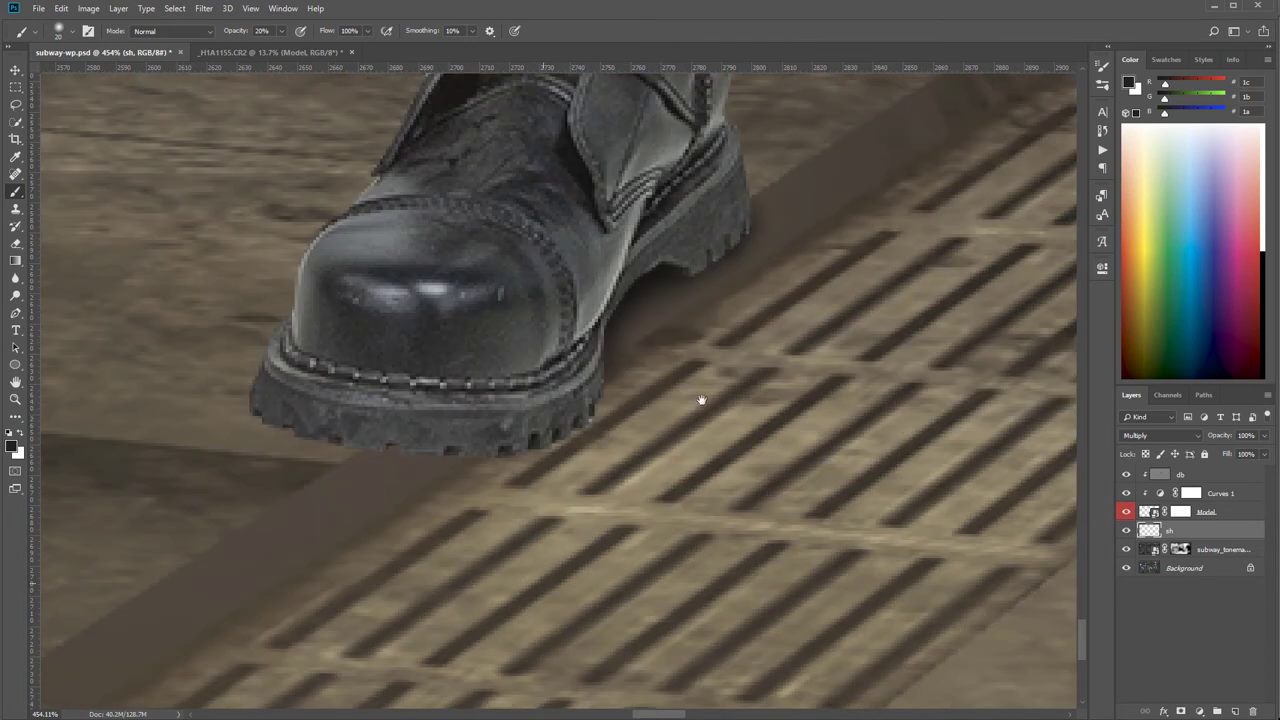
pyautogui.moveTo(377, 440)
pyautogui.mouseDown()
pyautogui.moveTo(313, 426)
pyautogui.moveTo(428, 440)
pyautogui.moveTo(563, 425)
pyautogui.moveTo(530, 438)
pyautogui.moveTo(290, 429)
pyautogui.moveTo(507, 425)
pyautogui.moveTo(575, 380)
pyautogui.moveTo(580, 331)
pyautogui.mouseUp()
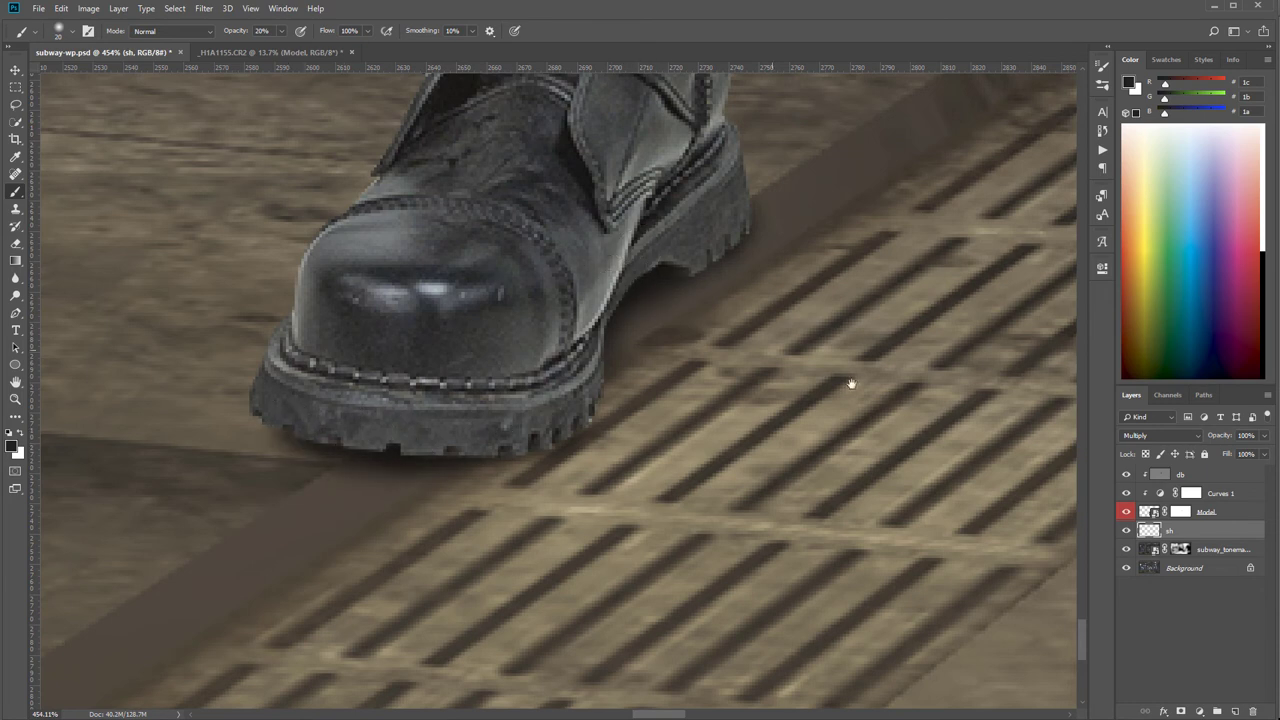
# Step: Paint the contact shadow beneath the heel, arch and toe of the model's other boot on the sh layer
pyautogui.hscroll(10, 523, 420)
pyautogui.moveTo(660, 469)
pyautogui.mouseDown()
pyautogui.moveTo(567, 464)
pyautogui.moveTo(650, 453)
pyautogui.moveTo(763, 513)
pyautogui.moveTo(738, 509)
pyautogui.moveTo(710, 481)
pyautogui.moveTo(658, 468)
pyautogui.moveTo(864, 542)
pyautogui.moveTo(550, 400)
pyautogui.moveTo(492, 450)
pyautogui.moveTo(524, 453)
pyautogui.moveTo(516, 465)
pyautogui.moveTo(544, 456)
pyautogui.moveTo(514, 464)
pyautogui.moveTo(533, 463)
pyautogui.moveTo(408, 444)
pyautogui.moveTo(517, 456)
pyautogui.moveTo(483, 450)
pyautogui.moveTo(522, 481)
pyautogui.moveTo(608, 446)
pyautogui.moveTo(683, 461)
pyautogui.moveTo(803, 540)
pyautogui.mouseUp()
pyautogui.press('space')
pyautogui.moveTo(932, 531); pyautogui.dragTo(712, 494)
pyautogui.moveTo(600, 514); pyautogui.dragTo(643, 533)
pyautogui.moveTo(877, 552)
pyautogui.mouseDown()
pyautogui.moveTo(931, 553)
pyautogui.moveTo(944, 530)
pyautogui.moveTo(975, 523)
pyautogui.moveTo(867, 543)
pyautogui.moveTo(881, 566)
pyautogui.moveTo(714, 553)
pyautogui.moveTo(717, 565)
pyautogui.moveTo(867, 573)
pyautogui.moveTo(844, 560)
pyautogui.moveTo(927, 575)
pyautogui.moveTo(923, 554)
pyautogui.moveTo(994, 522)
pyautogui.moveTo(954, 539)
pyautogui.moveTo(976, 511)
pyautogui.moveTo(959, 524)
pyautogui.moveTo(594, 504)
pyautogui.moveTo(637, 548)
pyautogui.moveTo(577, 519)
pyautogui.moveTo(655, 539)
pyautogui.moveTo(516, 461)
pyautogui.mouseUp()
# Step: Compare the model's boots against the floor with the sh shadow layer hidden and shown
pyautogui.scroll(-5, 516, 461)
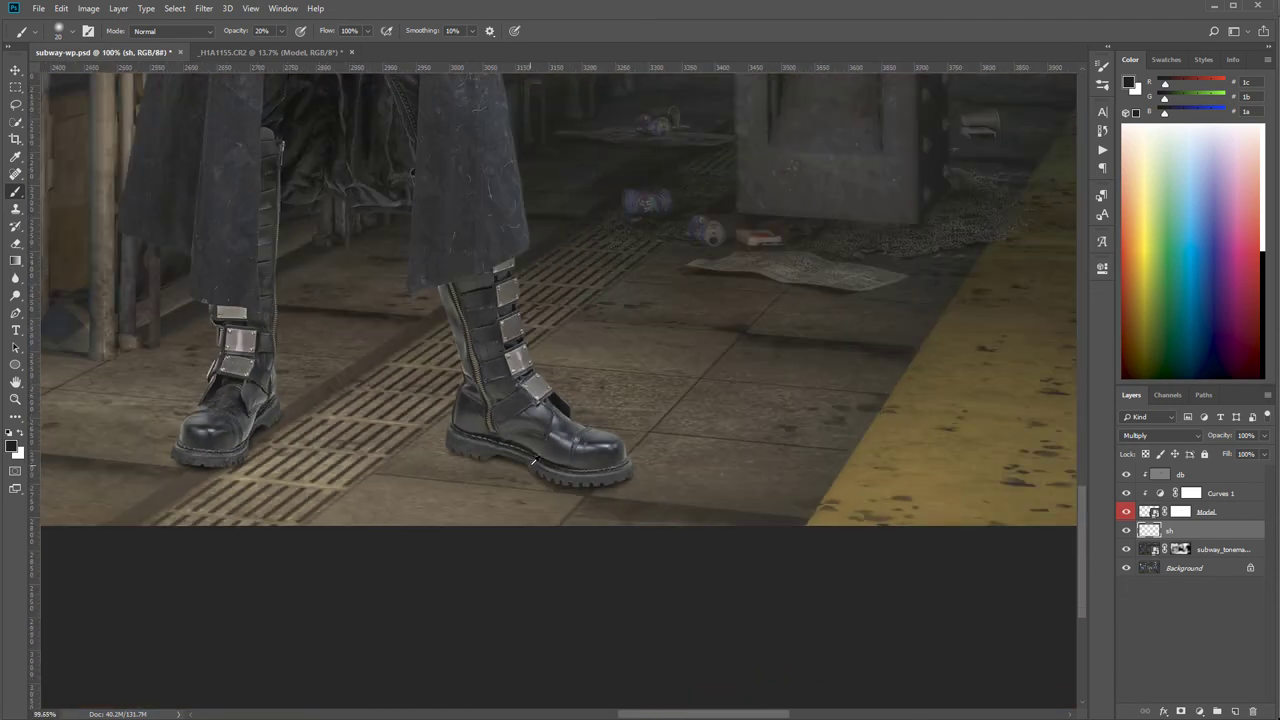
pyautogui.moveTo(372, 426); pyautogui.dragTo(544, 546)
pyautogui.scroll(-4, 560, 542)
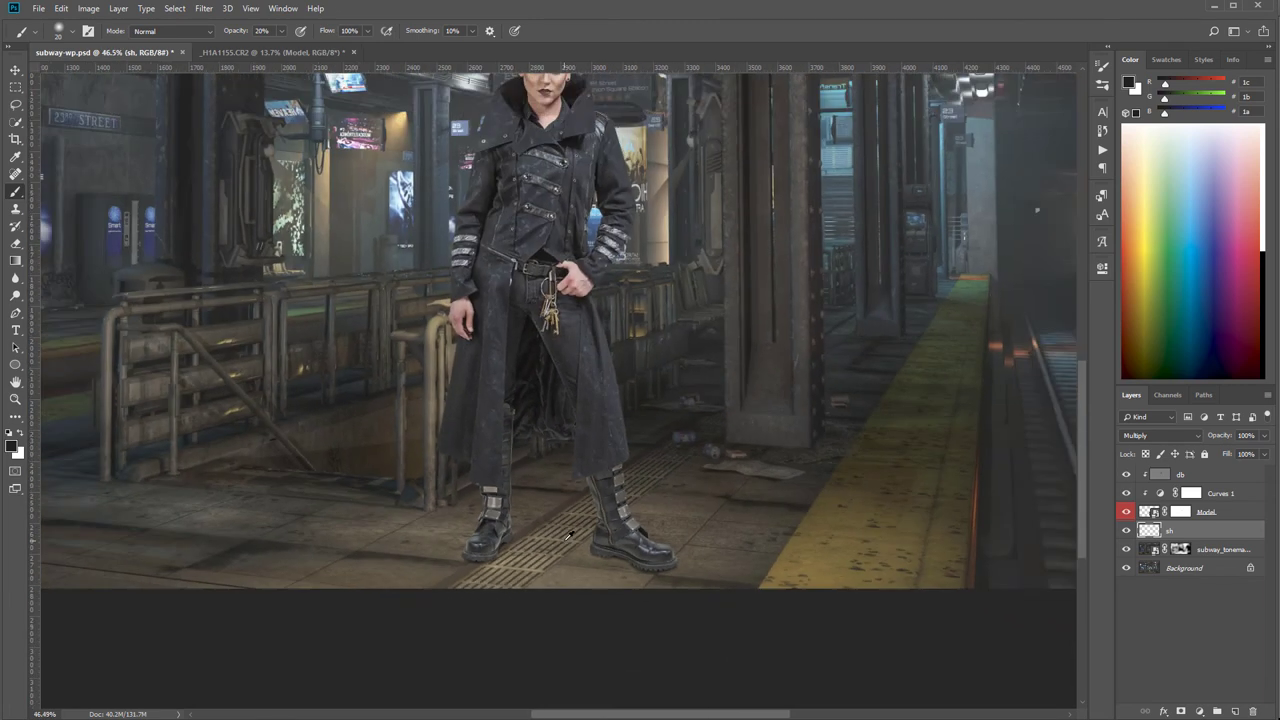
pyautogui.scroll(1, 565, 540)
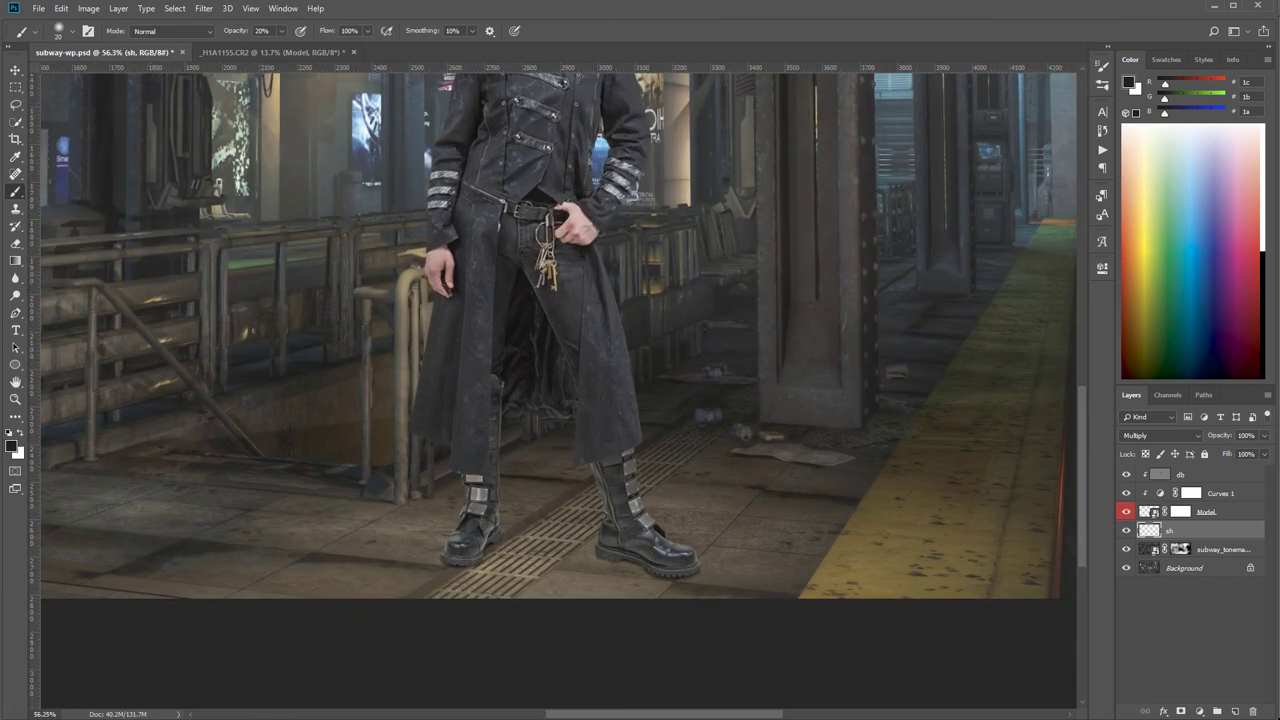
pyautogui.click(1128, 534)
pyautogui.click(1127, 534)
pyautogui.click(1127, 534)
pyautogui.click(1127, 534)
# Step: Add another layer above sh, name it ls, and set its blend mode to Multiply
pyautogui.click(1236, 713)
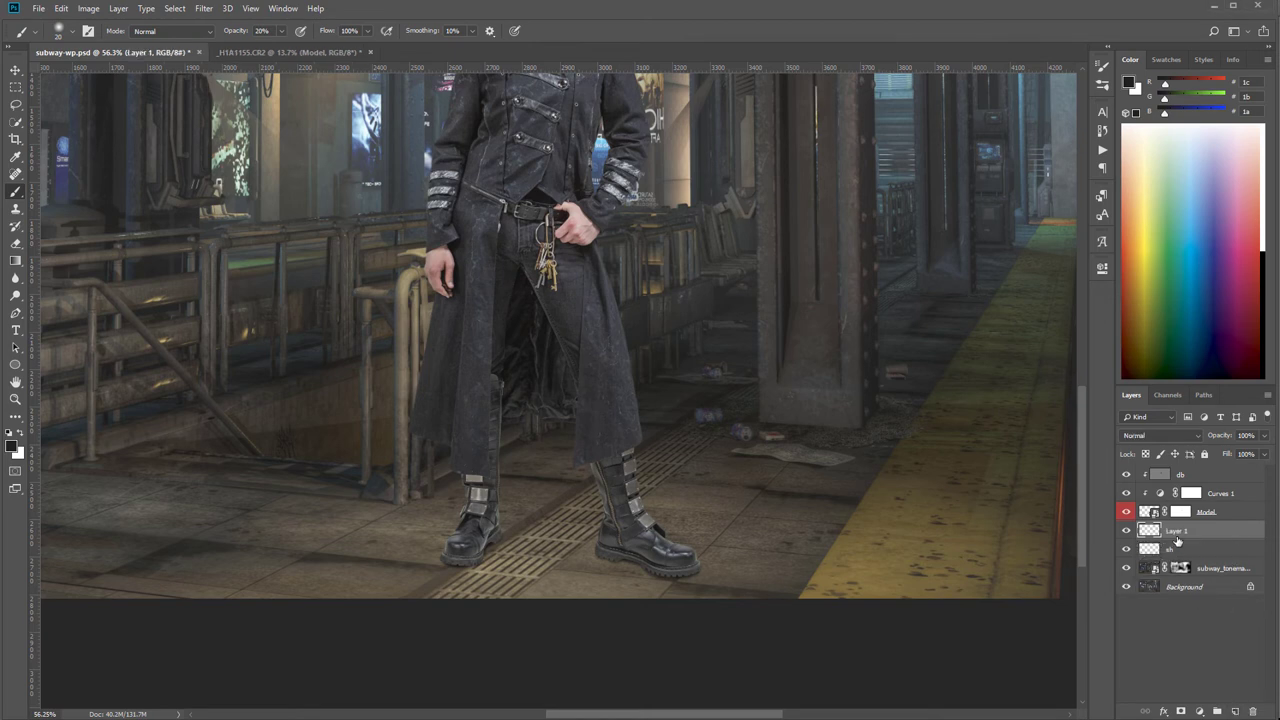
pyautogui.doubleClick(1177, 531)
pyautogui.write('ls')
pyautogui.press('Return')
pyautogui.click(1187, 437)
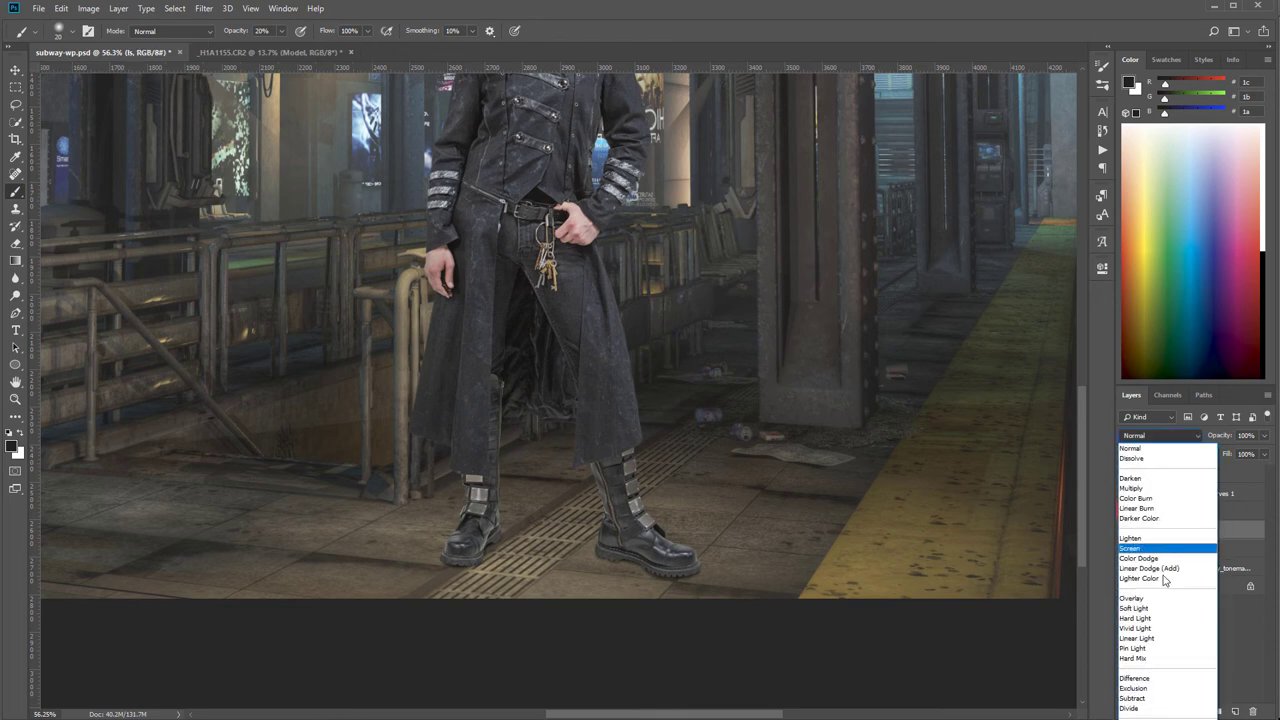
pyautogui.click(1165, 498)
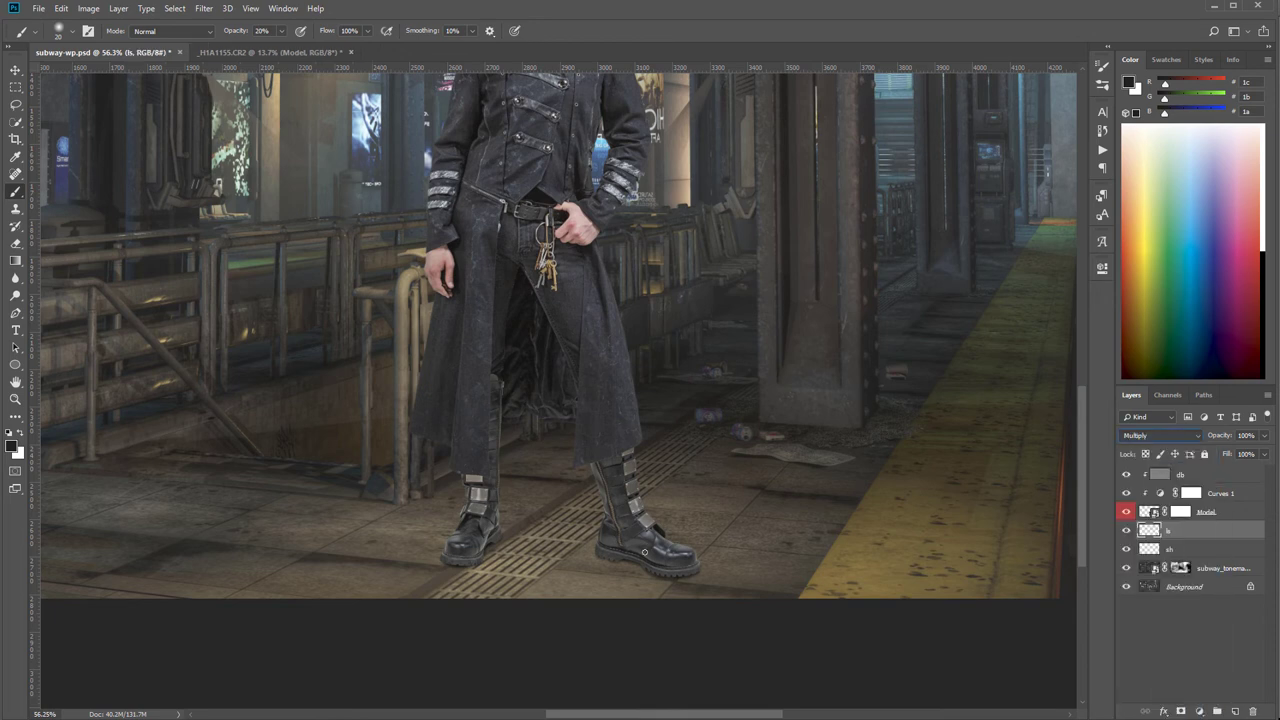
# Step: Set the brush opacity to 9% and paint a softer shadow on the floor around the boots with a size 90 brush
pyautogui.click(282, 31)
pyautogui.moveTo(283, 50); pyautogui.dragTo(274, 50)
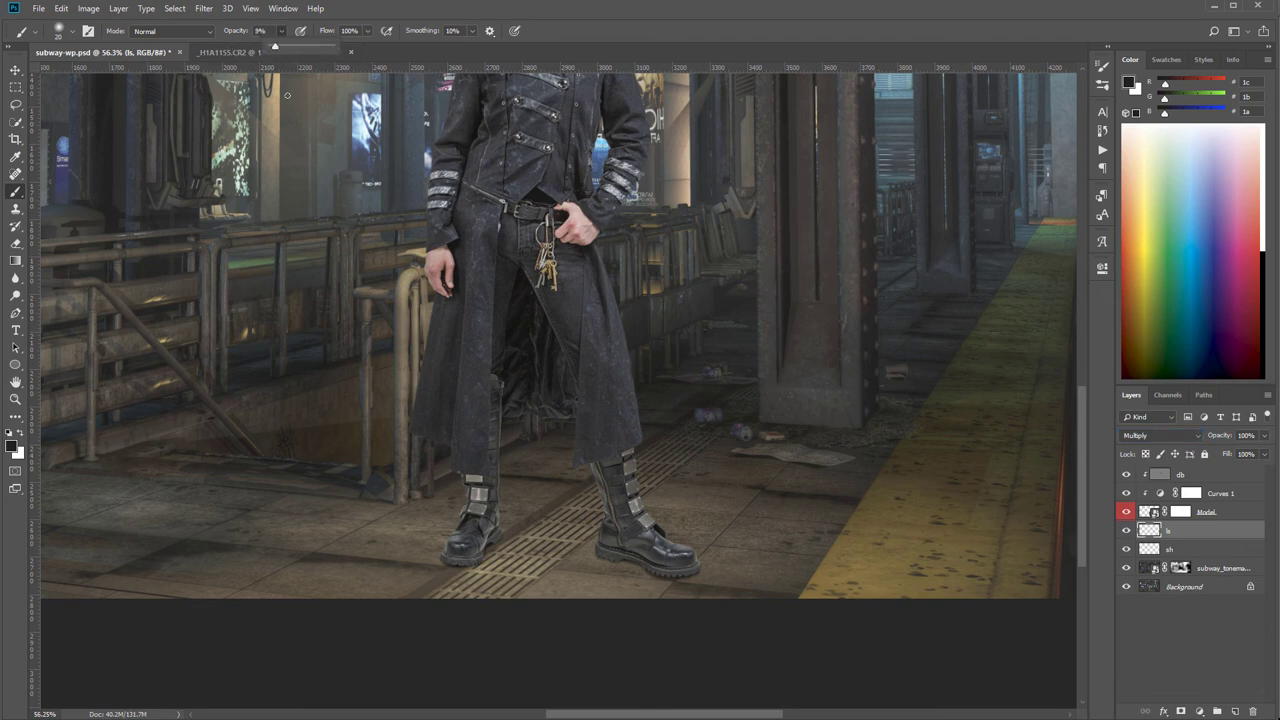
pyautogui.click(474, 545)
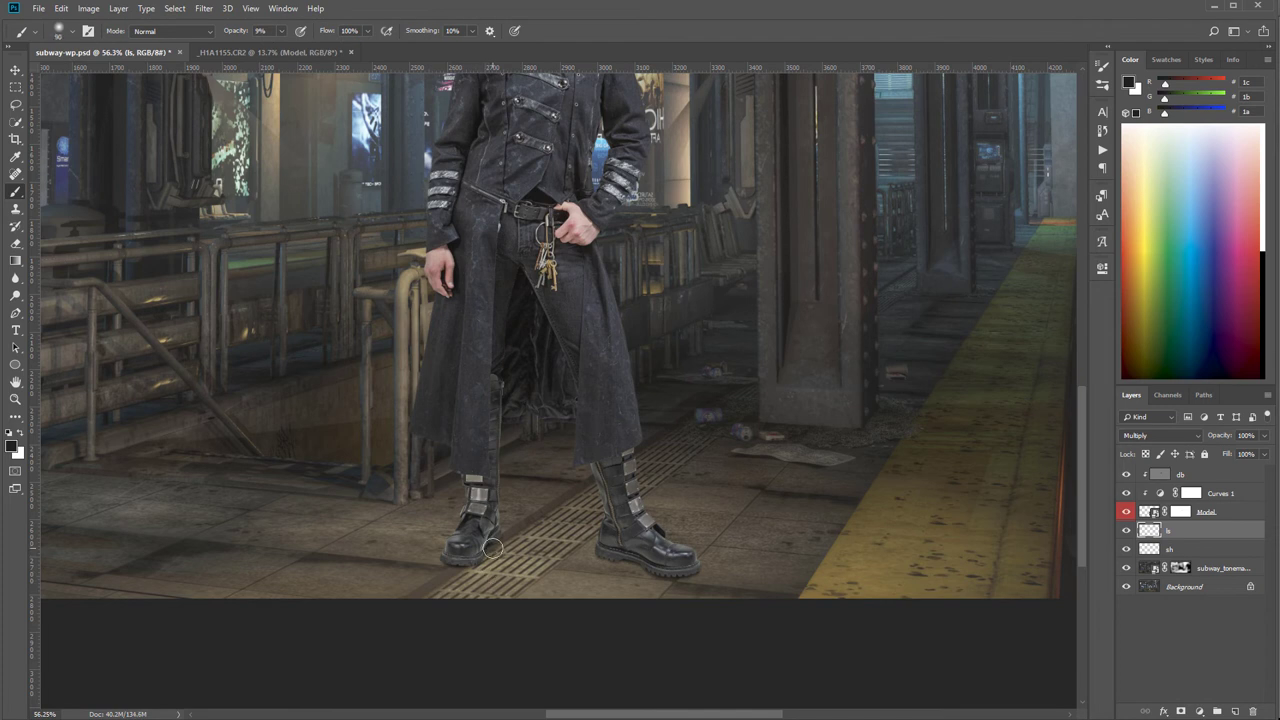
pyautogui.scroll(-3, 531, 509)
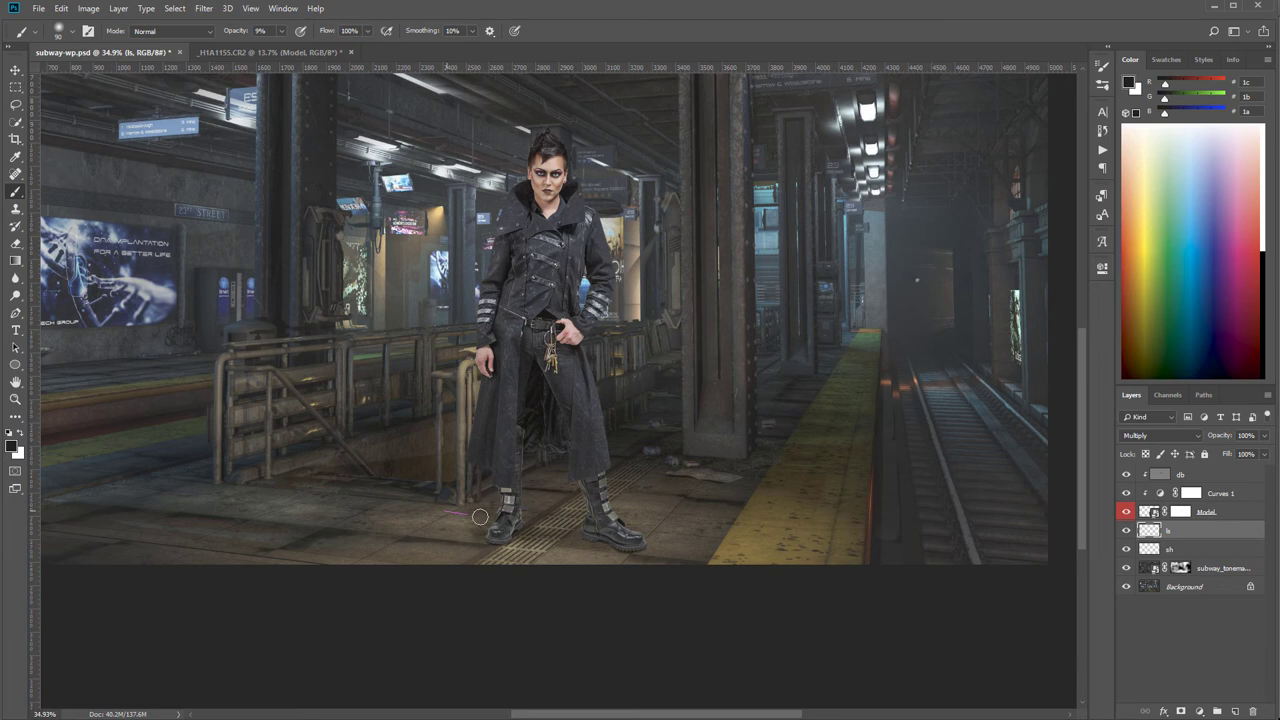
pyautogui.moveTo(481, 525); pyautogui.dragTo(529, 539)
# Step: Enlarge the brush to 200 and build up the broad, soft floor shadow around the model's feet
pyautogui.press(']')
pyautogui.press(']')
pyautogui.press(']')
pyautogui.press(']')
pyautogui.press(']')
pyautogui.press(']')
pyautogui.press(']')
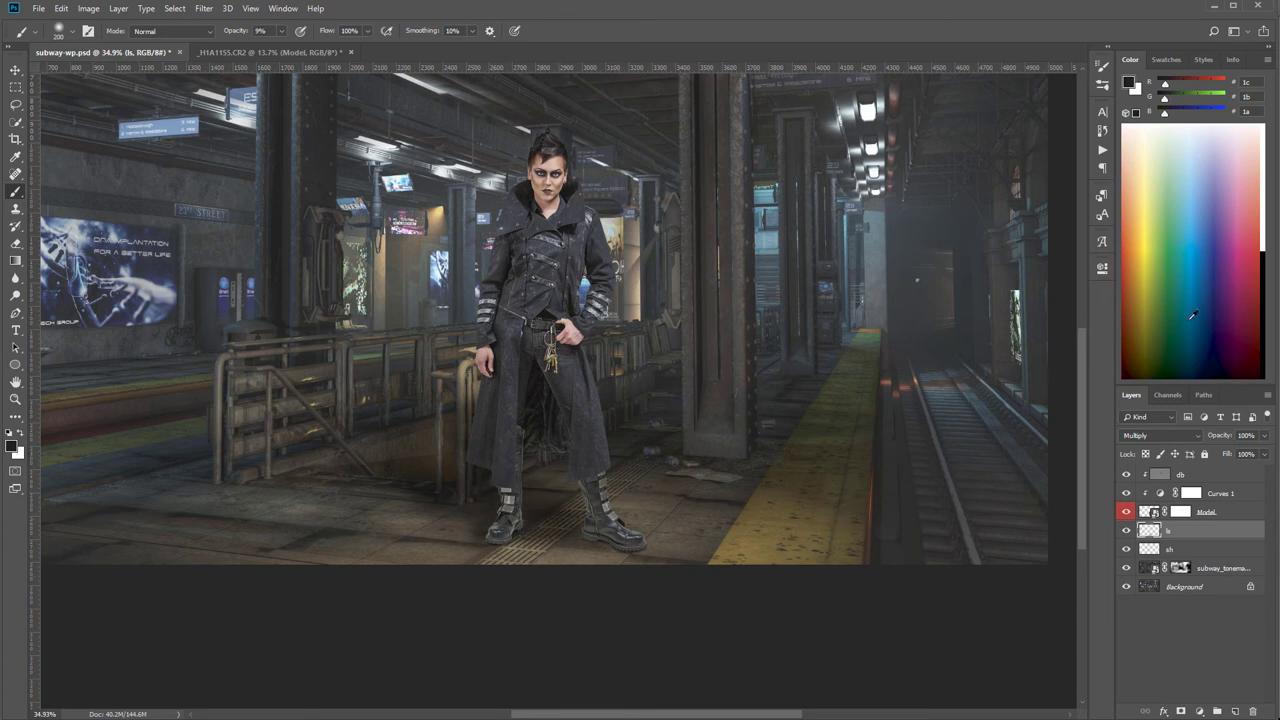
# Step: Reduce the ls layer's opacity to 83% and check the softened shadow against the whole station scene
pyautogui.click(1267, 436)
pyautogui.moveTo(1256, 453); pyautogui.dragTo(1249, 454)
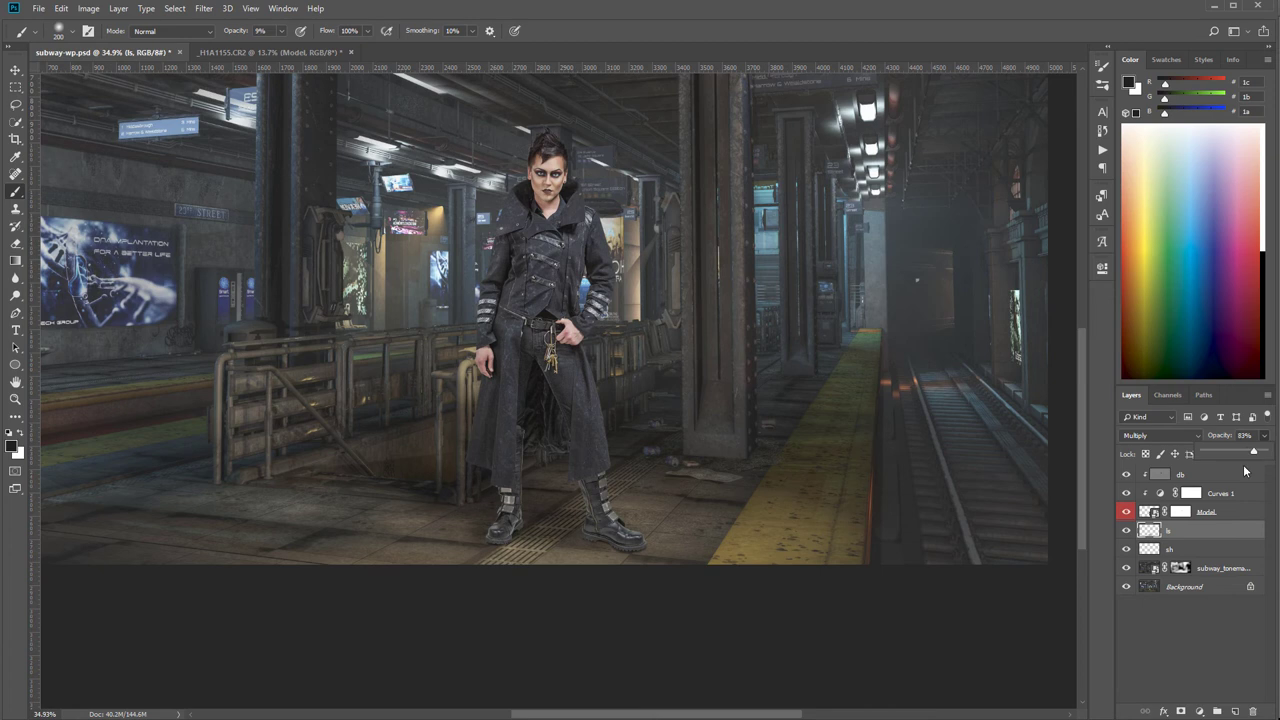
pyautogui.click(1126, 530)
pyautogui.click(15, 70)
pyautogui.scroll(-3, 630, 418)
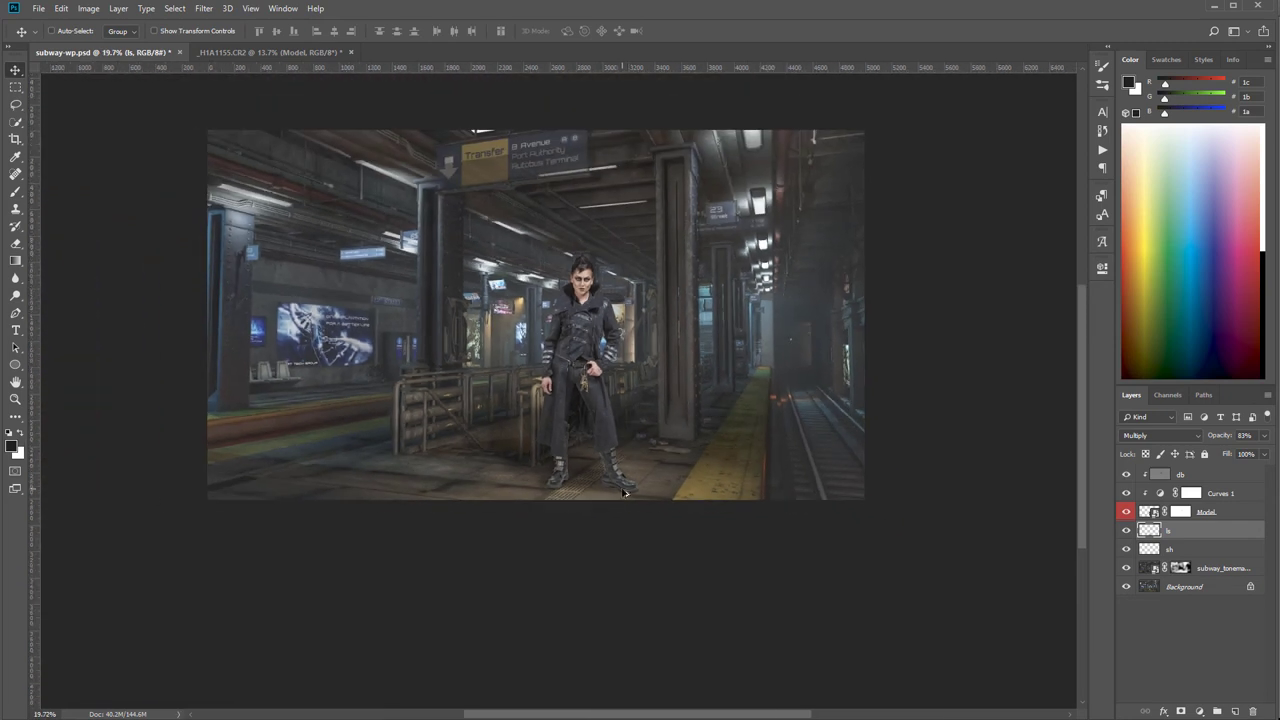
pyautogui.scroll(3, 622, 499)
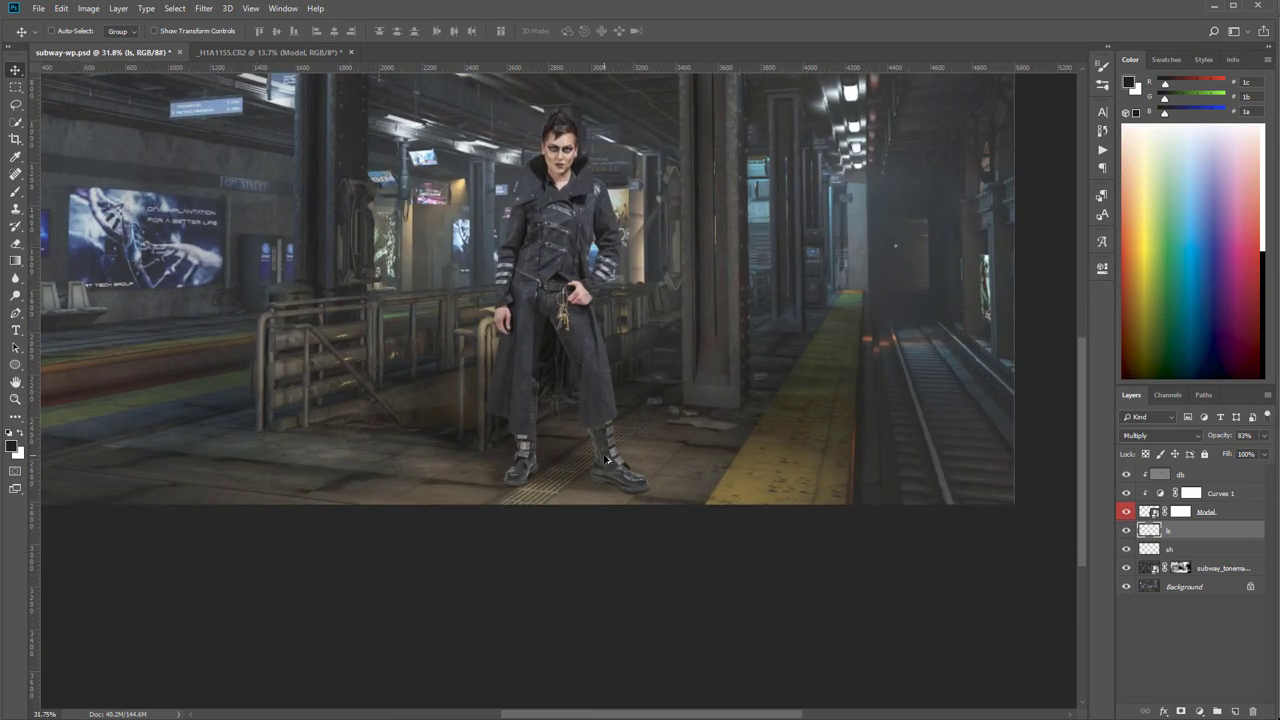
pyautogui.scroll(-3, 607, 459)
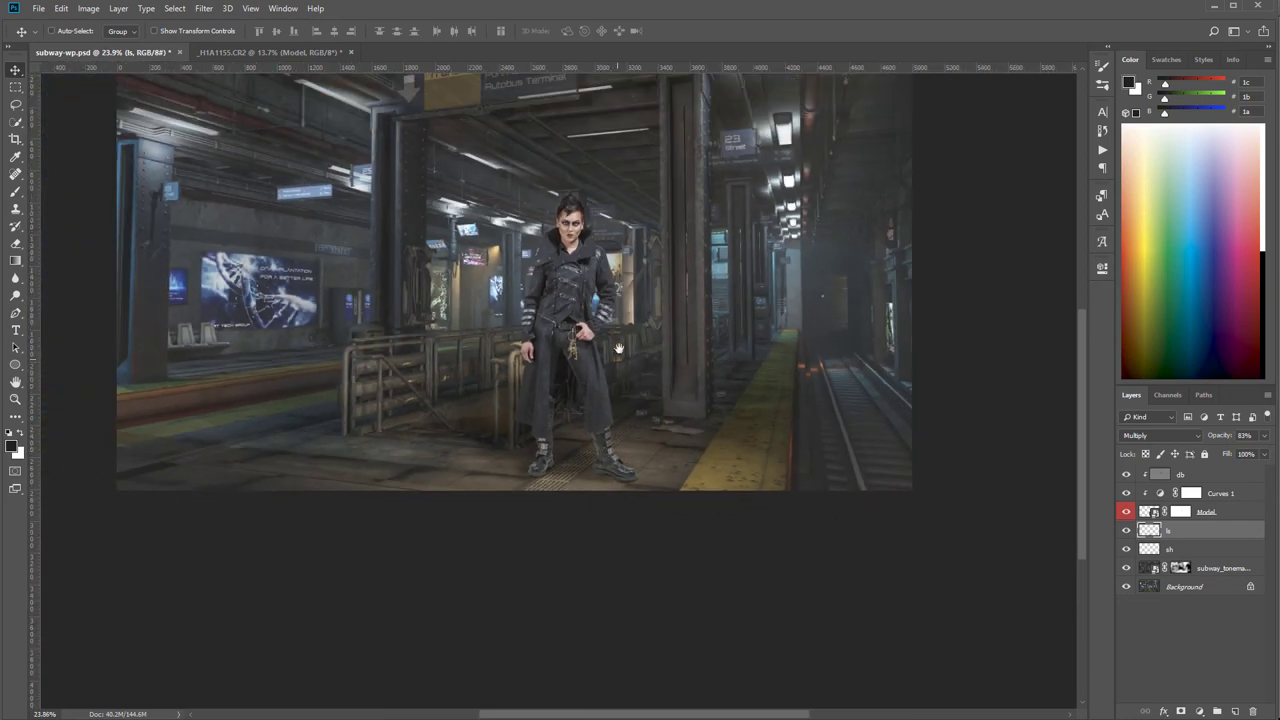
pyautogui.moveTo(619, 343); pyautogui.dragTo(628, 401)
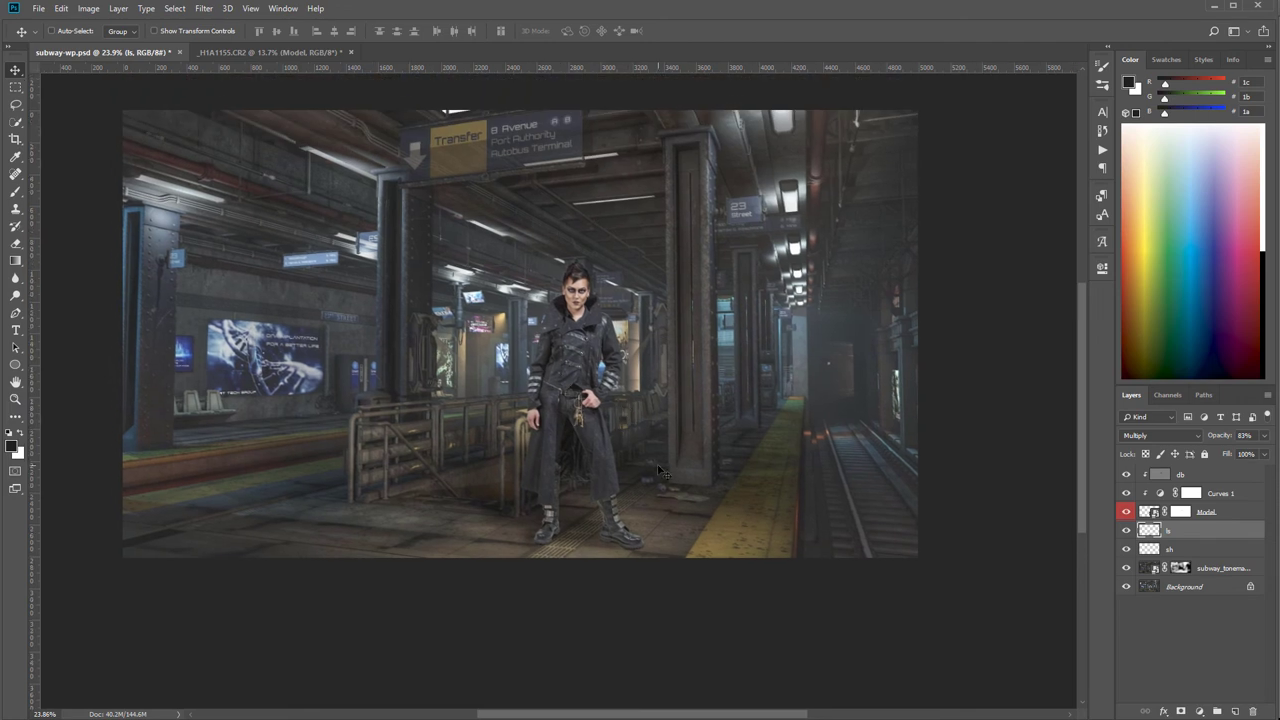
# Step: Add a Curves adjustment above the subway_tonemapped layer, name it lum, and set its blend mode to Luminosity
pyautogui.click(1215, 570)
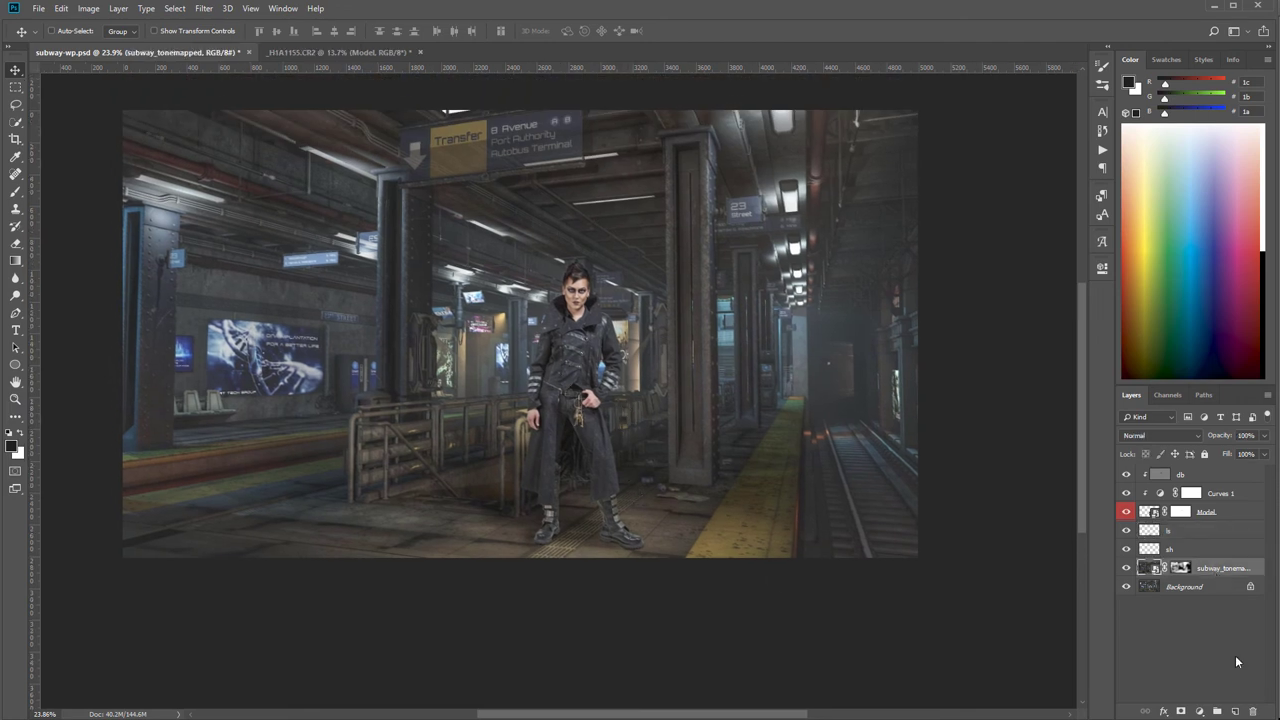
pyautogui.click(1200, 711)
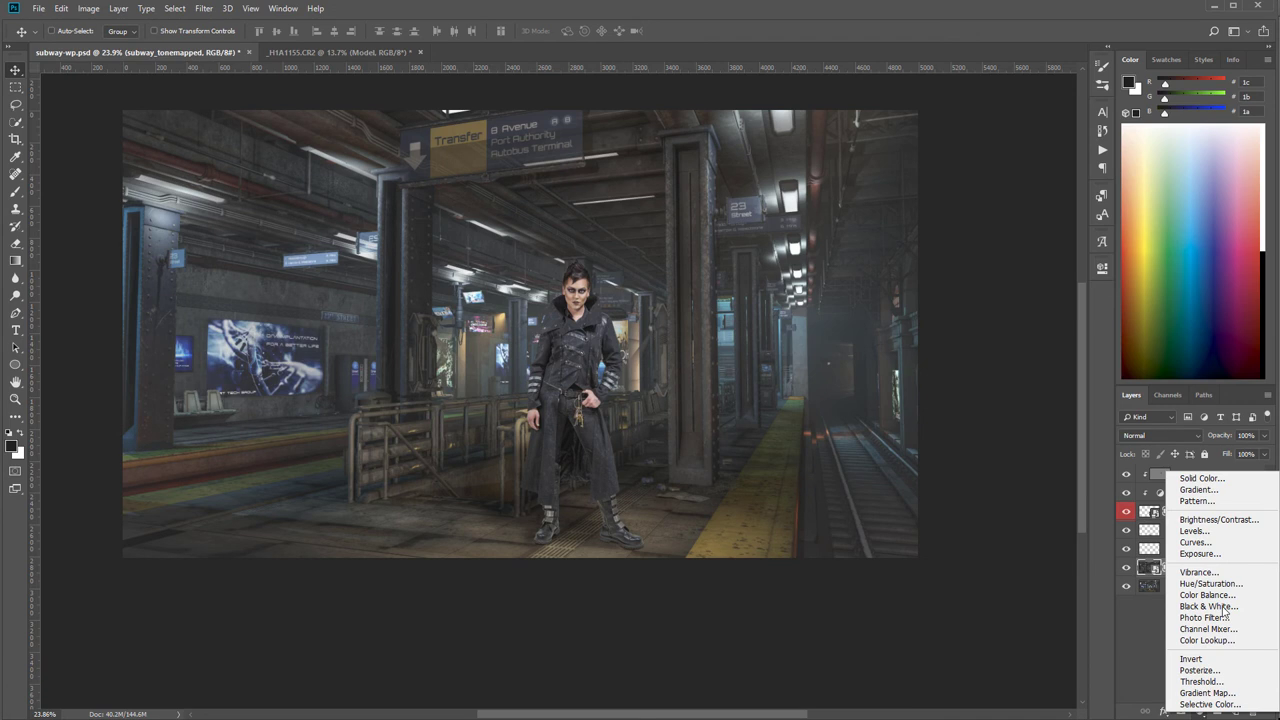
pyautogui.click(1227, 545)
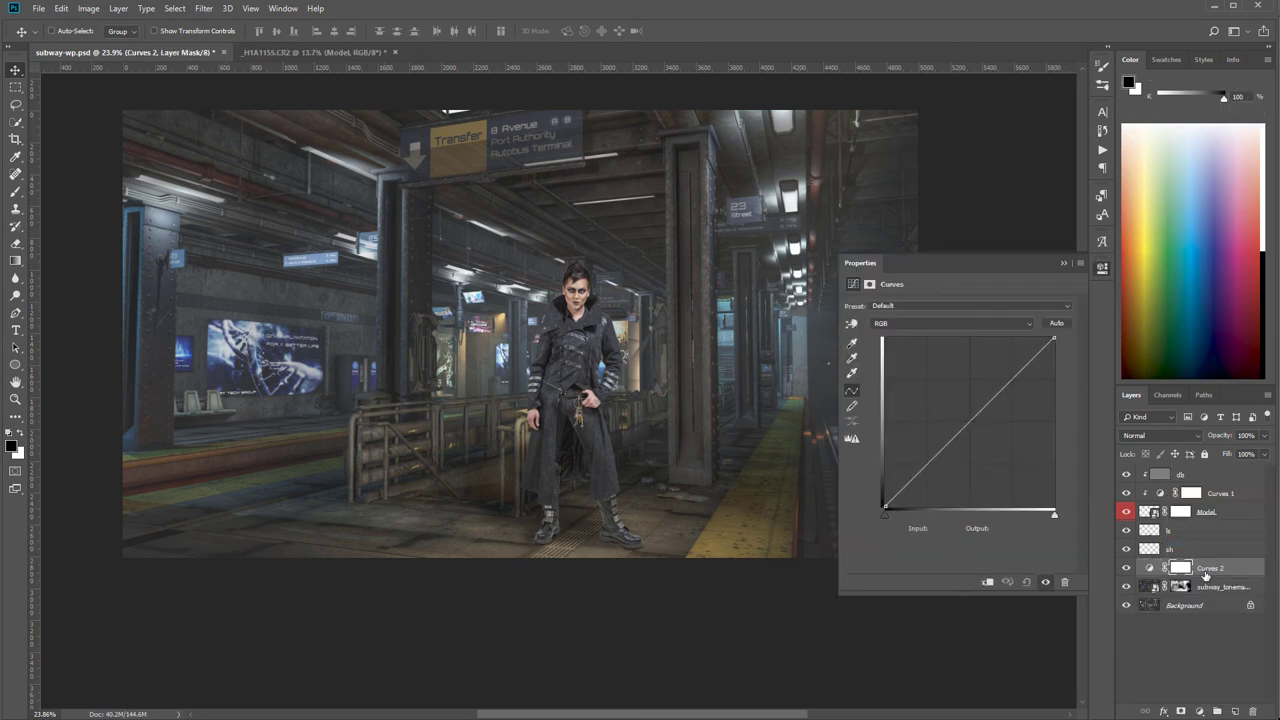
pyautogui.doubleClick(1206, 566)
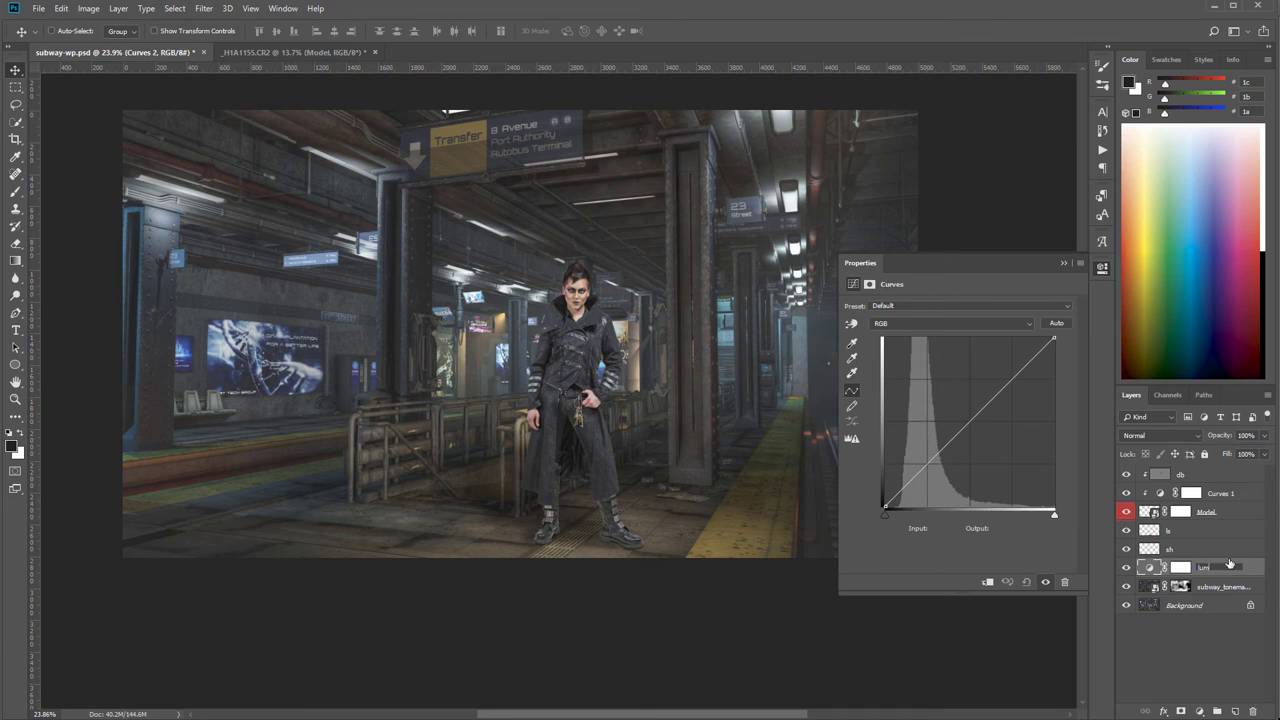
pyautogui.write('lum')
pyautogui.press('Return')
pyautogui.click(1160, 435)
pyautogui.click(1140, 718)
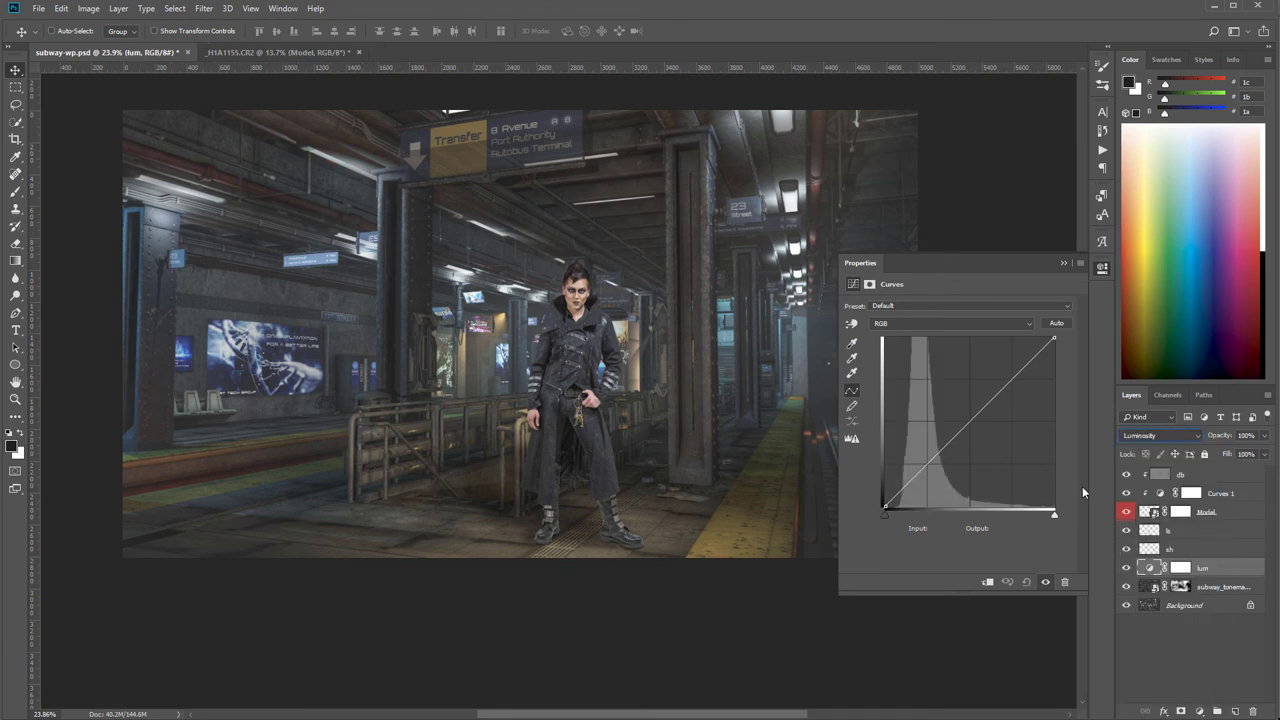
# Step: Shape the lum curve to darken the background shadows and anchor the highlights at input 200, output 202
pyautogui.moveTo(916, 468); pyautogui.dragTo(925, 476)
pyautogui.moveTo(1018, 375); pyautogui.dragTo(1016, 373)
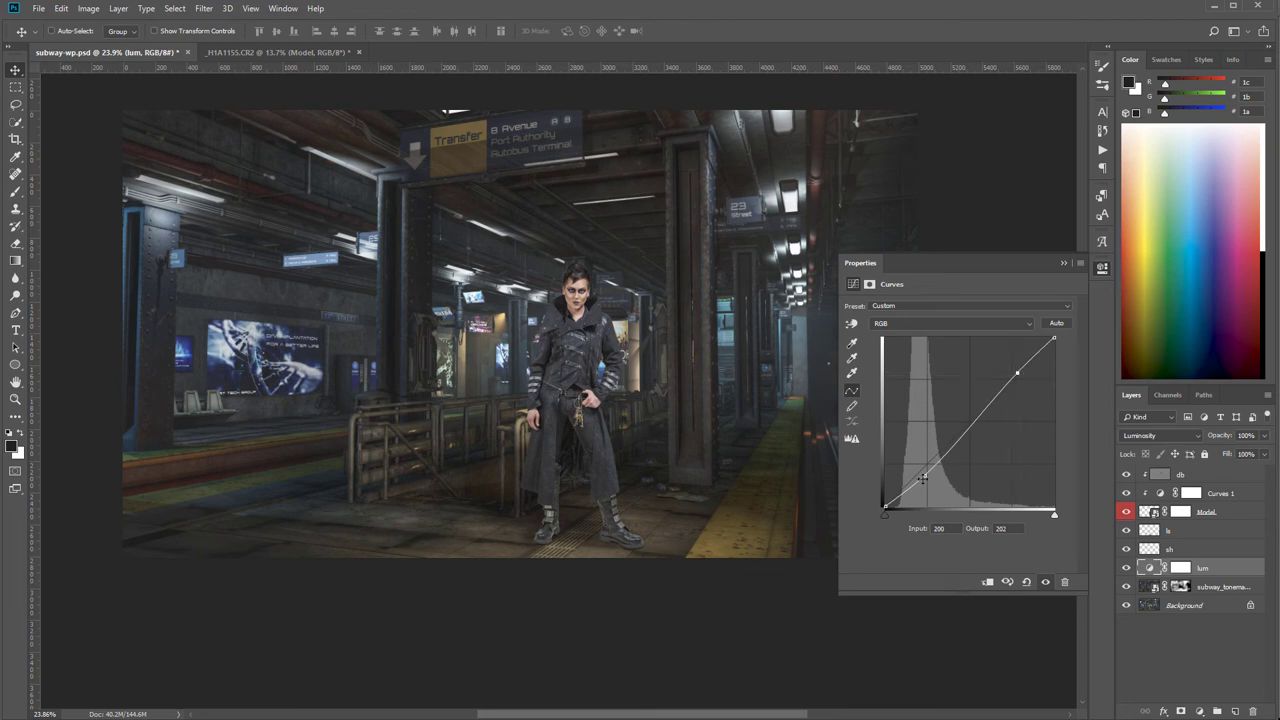
pyautogui.moveTo(922, 478); pyautogui.dragTo(923, 477)
# Step: Adjust the model's Curves 1 by lowering the raised black point and moving the middle point to input 100, output 96
pyautogui.click(1157, 497)
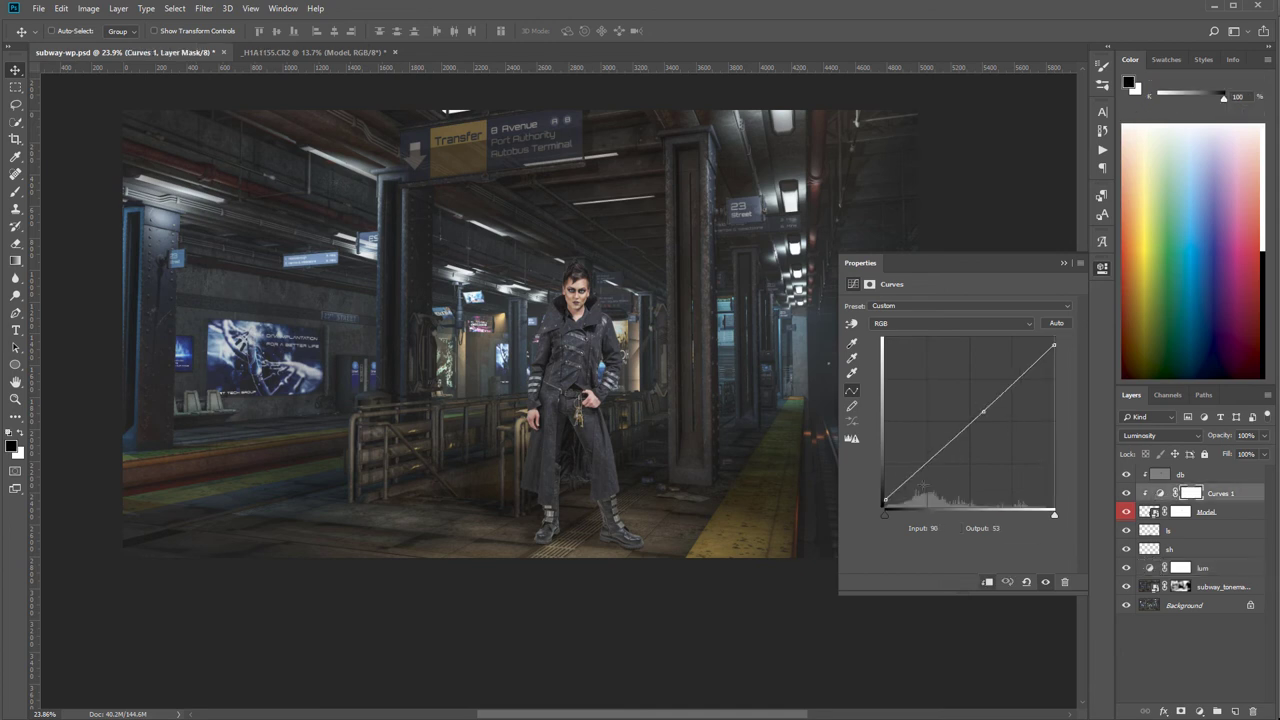
pyautogui.moveTo(884, 500); pyautogui.dragTo(877, 500)
pyautogui.moveTo(986, 411); pyautogui.dragTo(951, 443)
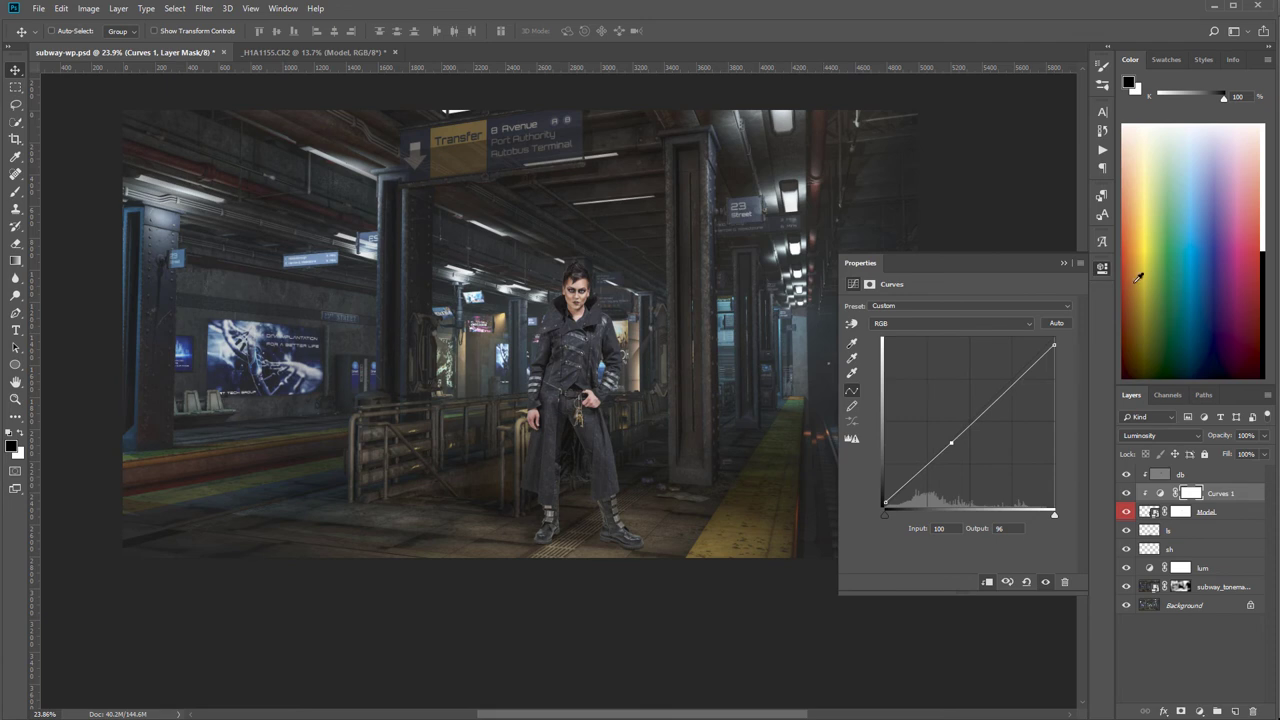
pyautogui.click(1101, 269)
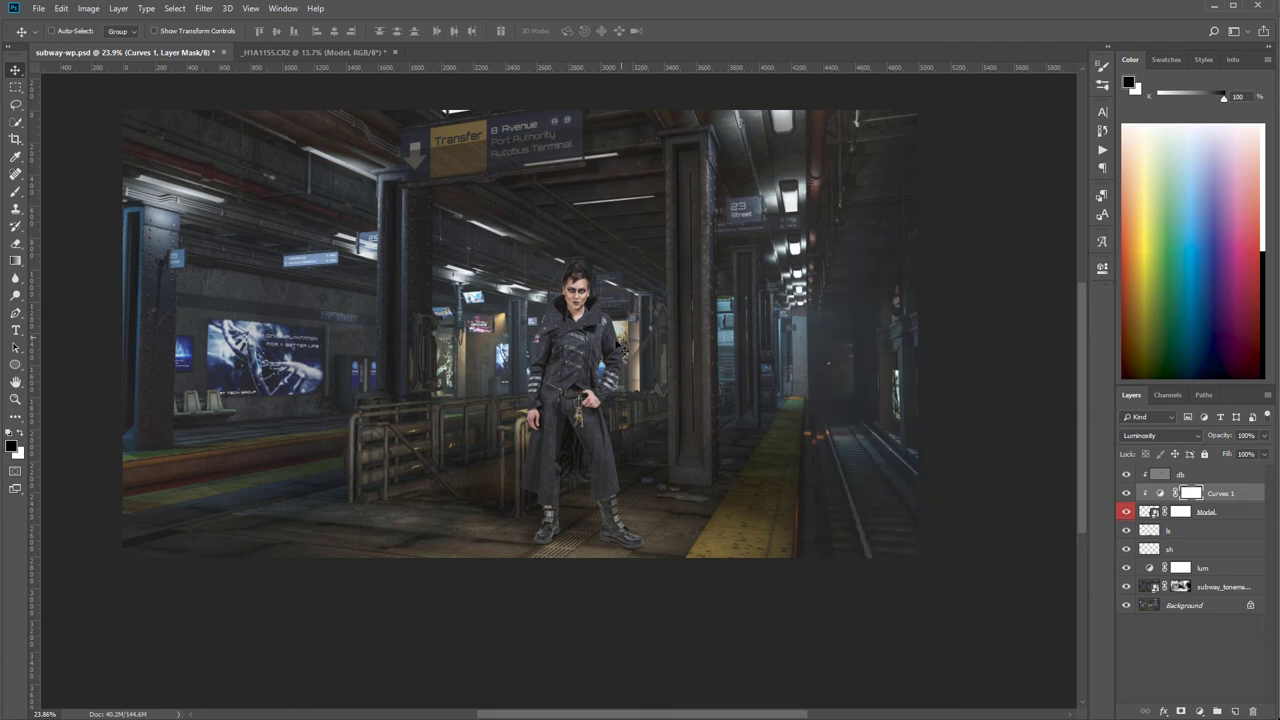
pyautogui.scroll(4, 576, 435)
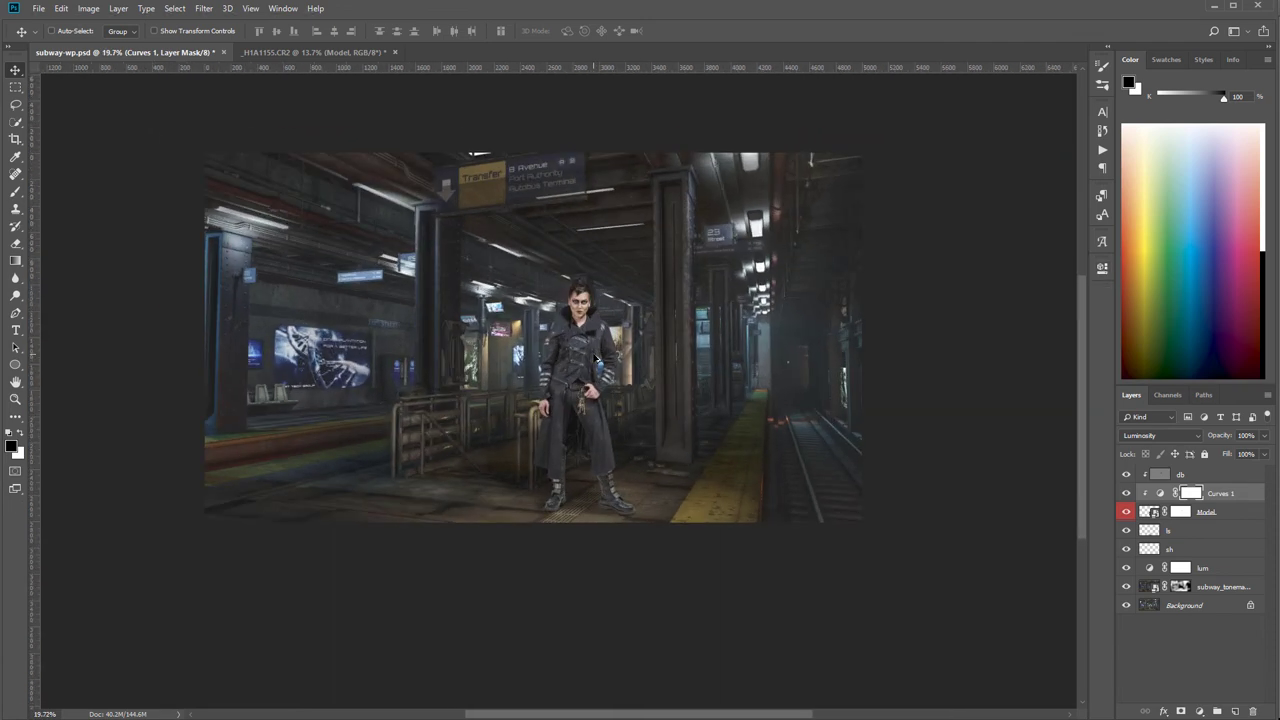
# Step: Add a new empty layer clipped to the Model layer and name it shadow cast
pyautogui.scroll(1, 575, 511)
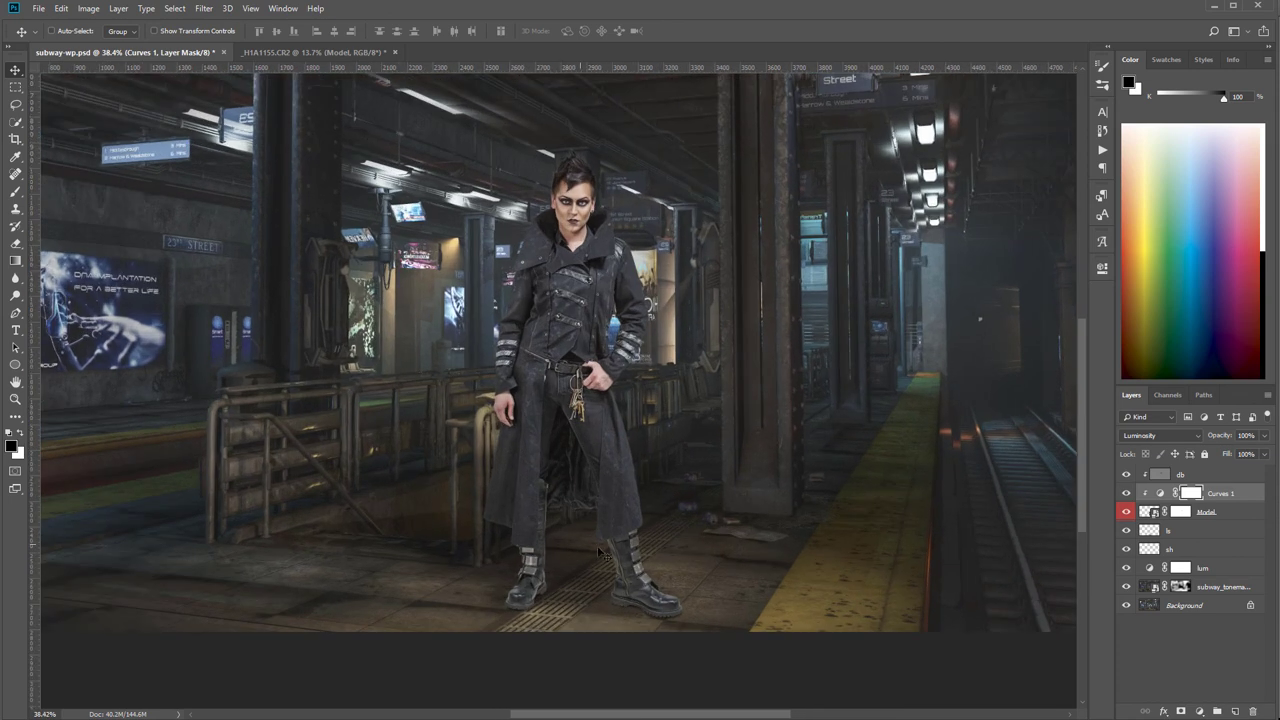
pyautogui.scroll(6, 498, 619)
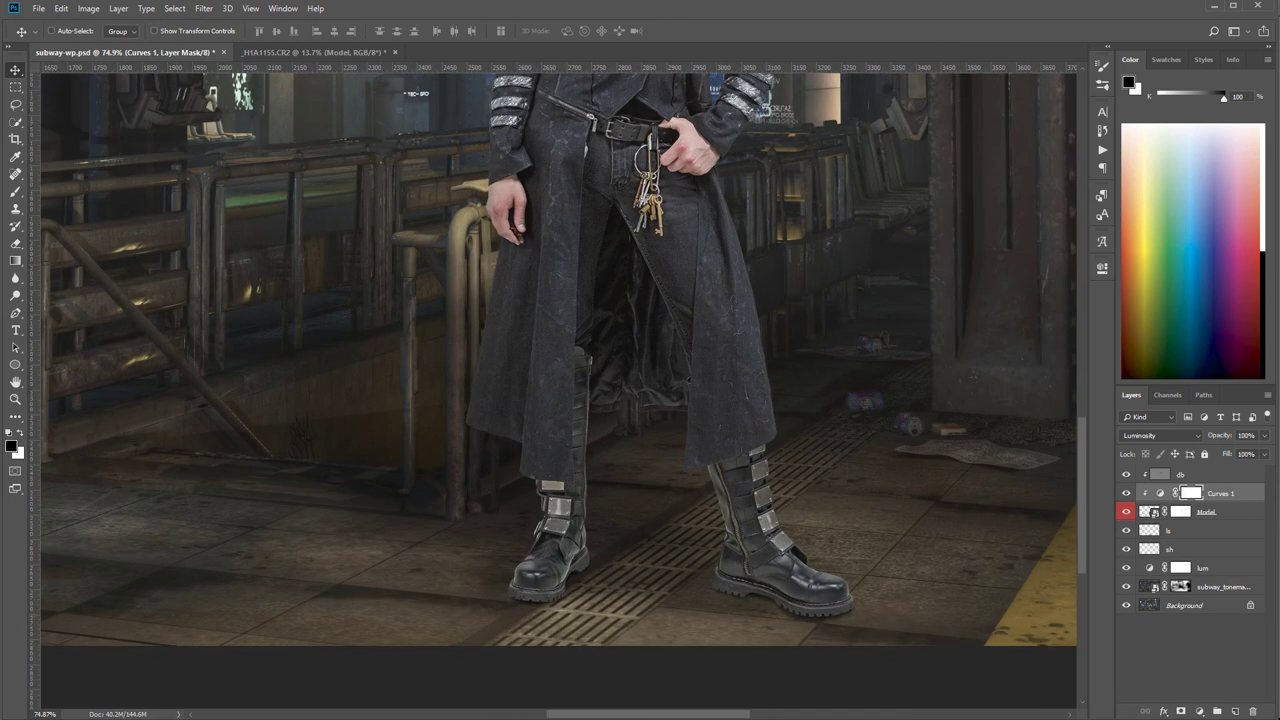
pyautogui.click(1233, 514)
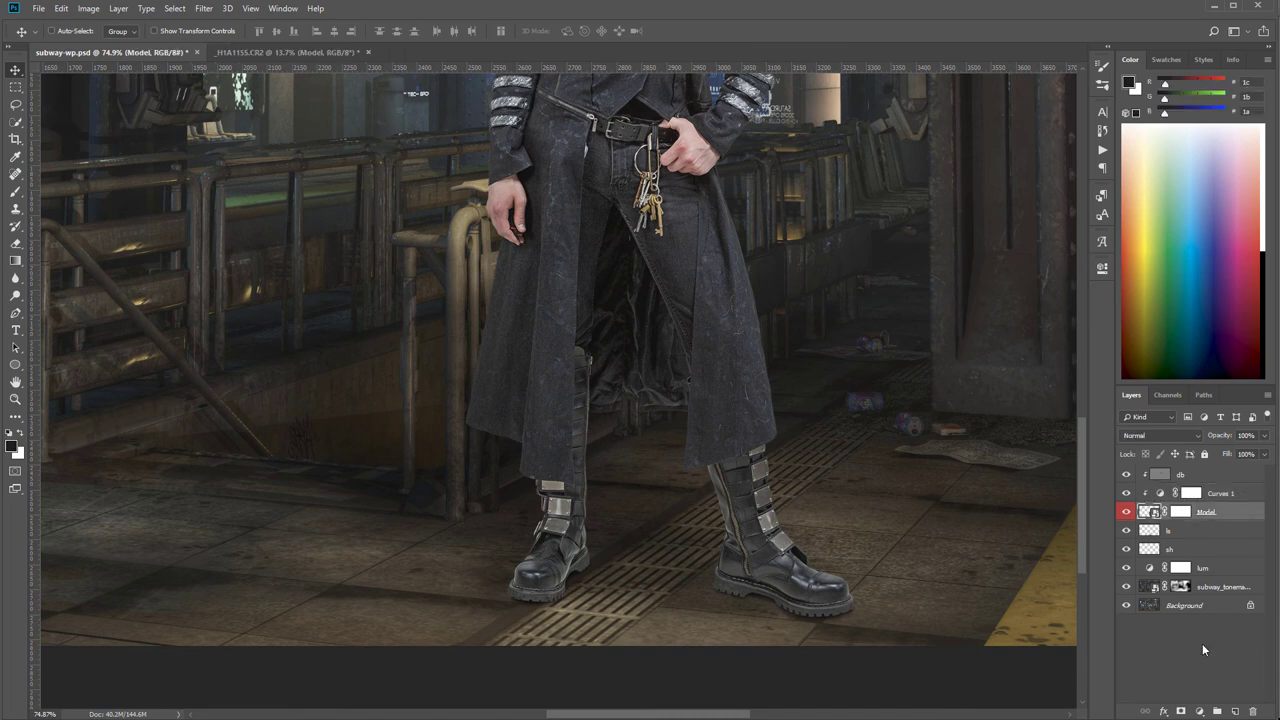
pyautogui.click(1236, 711)
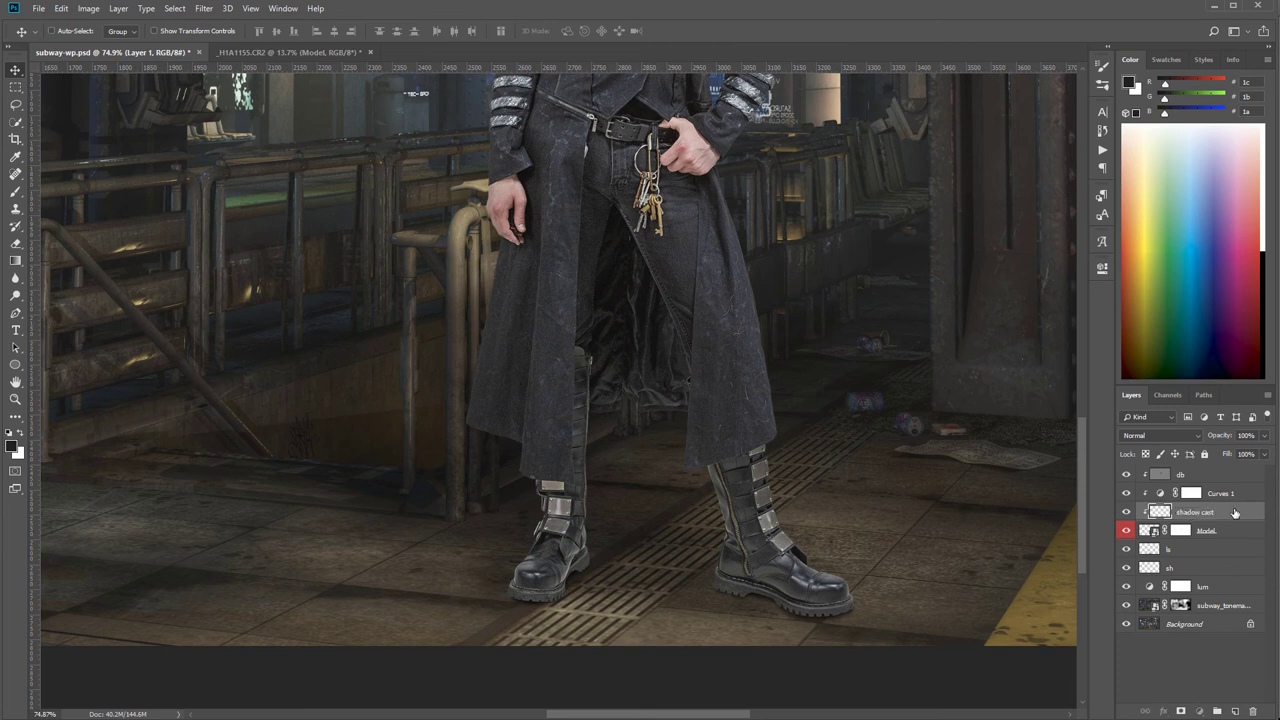
pyautogui.click(1220, 511)
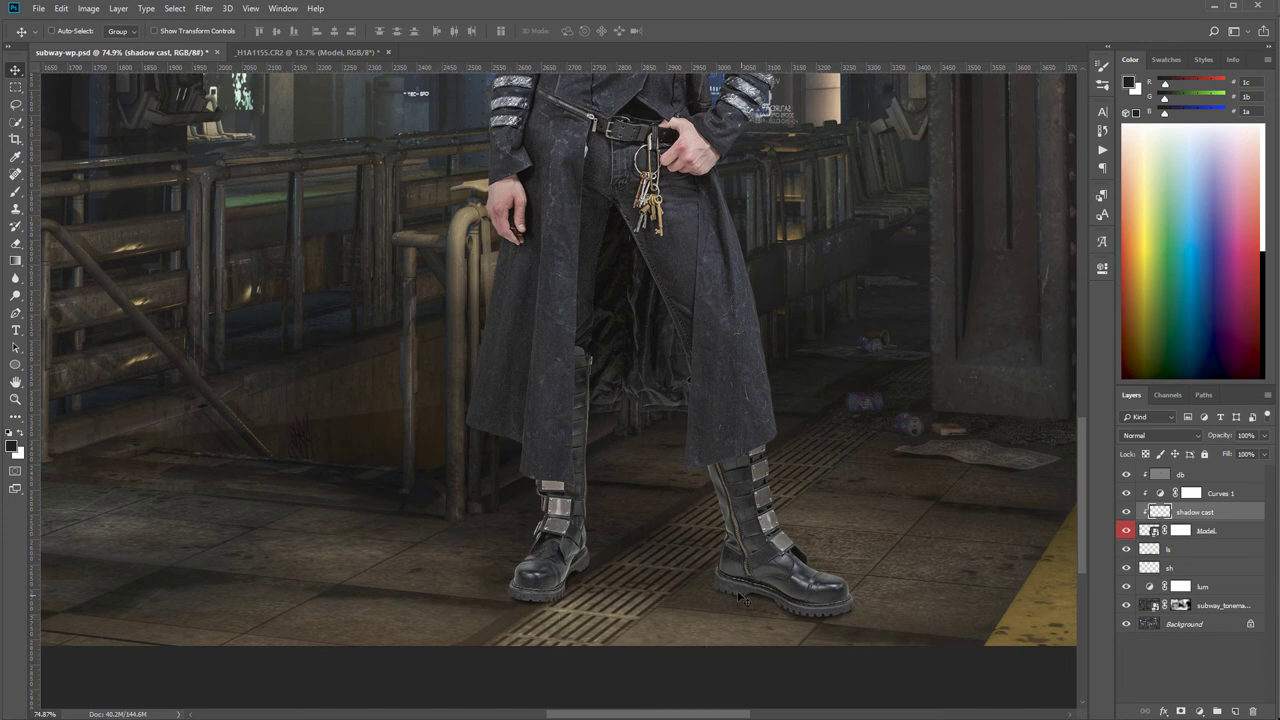
# Step: Set up the Brush with a dark brown sampled beside the boot and set the shadow cast layer's blend mode to Multiply
pyautogui.click(14, 195)
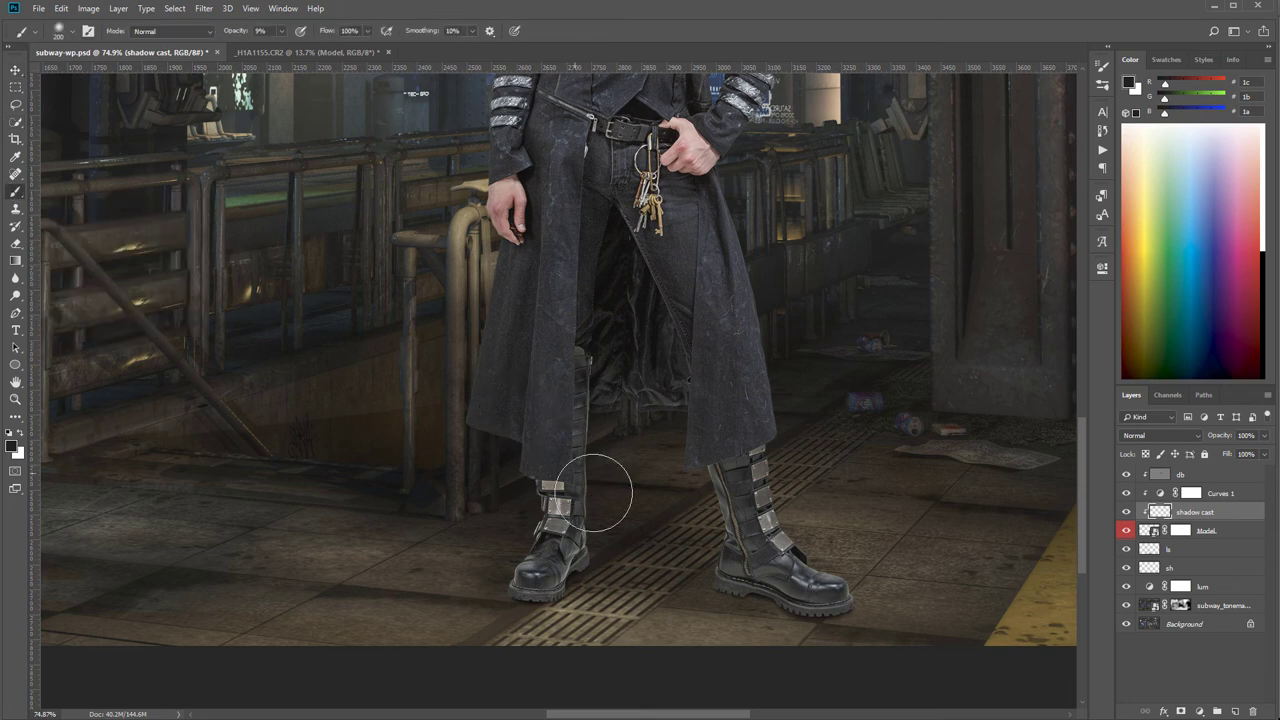
pyautogui.keyDown('alt'); pyautogui.click(718, 596); pyautogui.keyUp('alt')
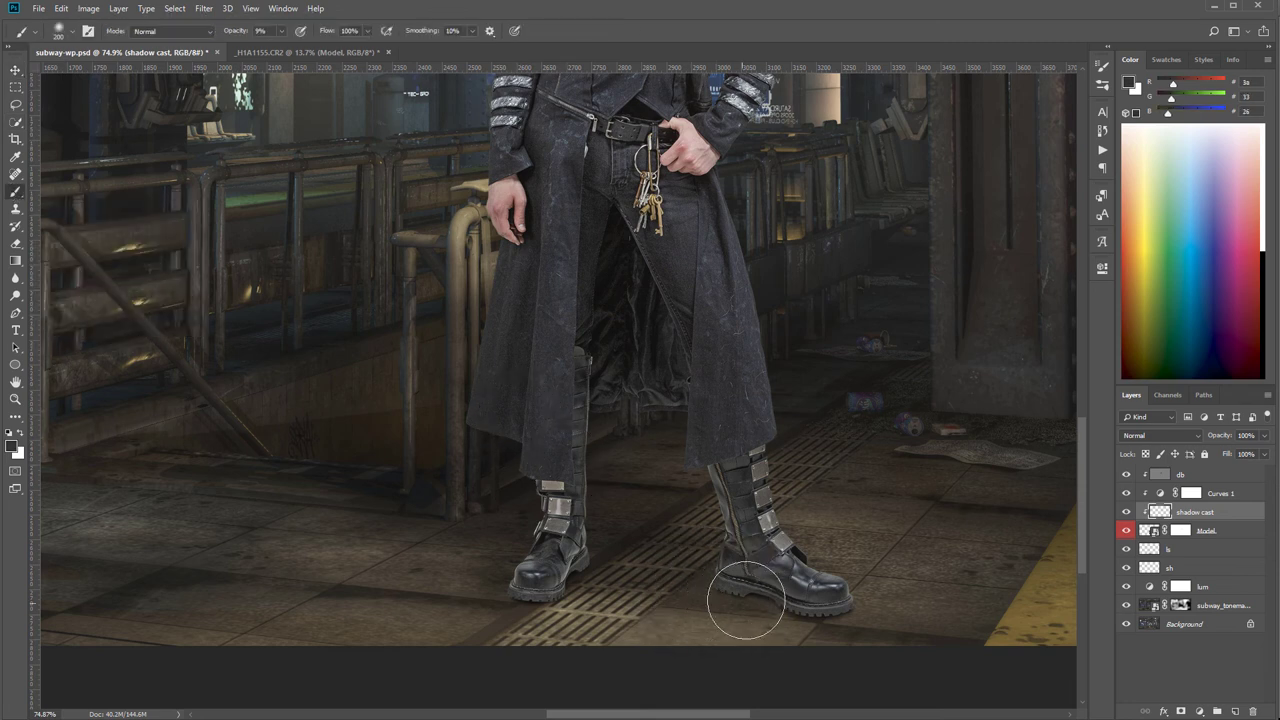
pyautogui.scroll(1, 760, 595)
pyautogui.scroll(6, 765, 595)
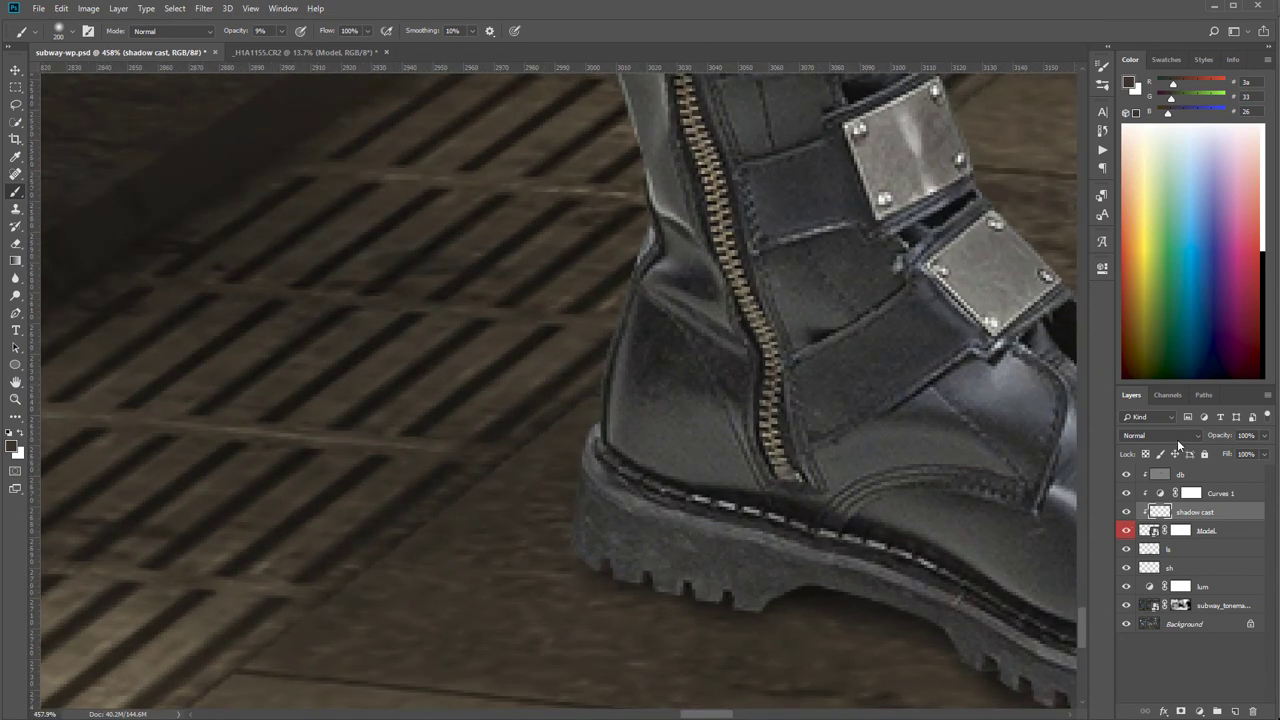
pyautogui.click(1177, 439)
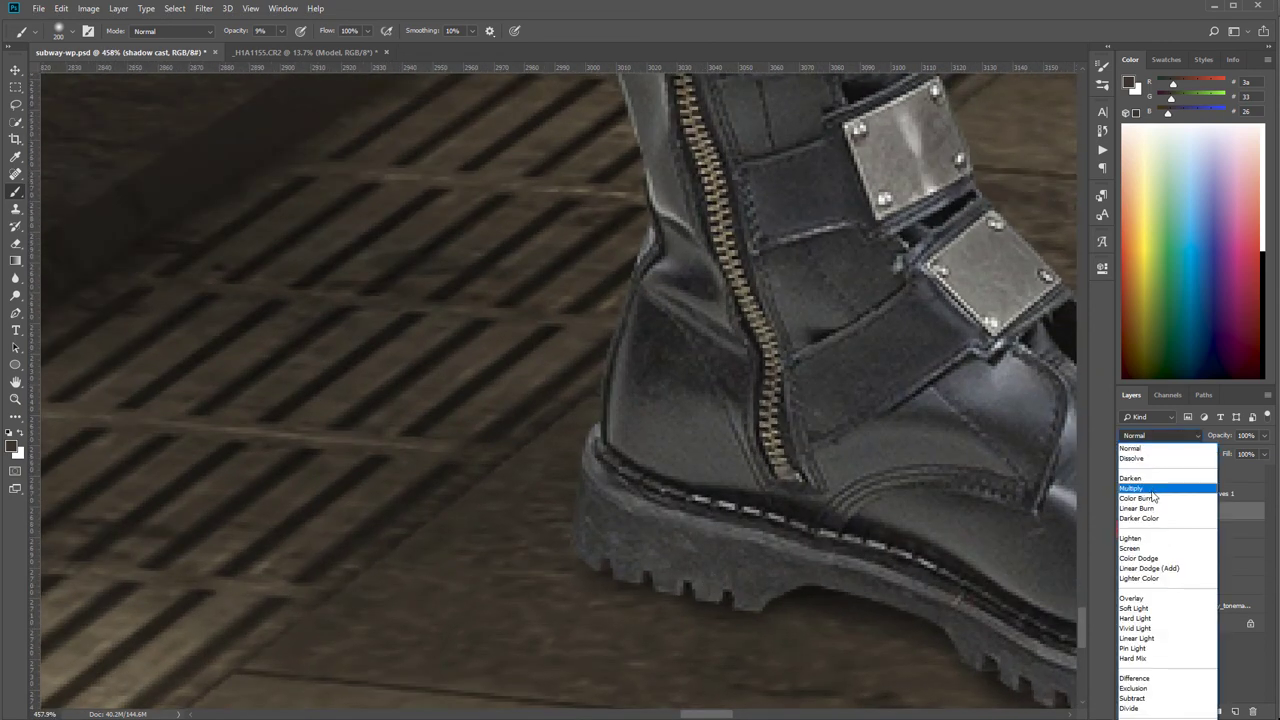
pyautogui.click(1160, 484)
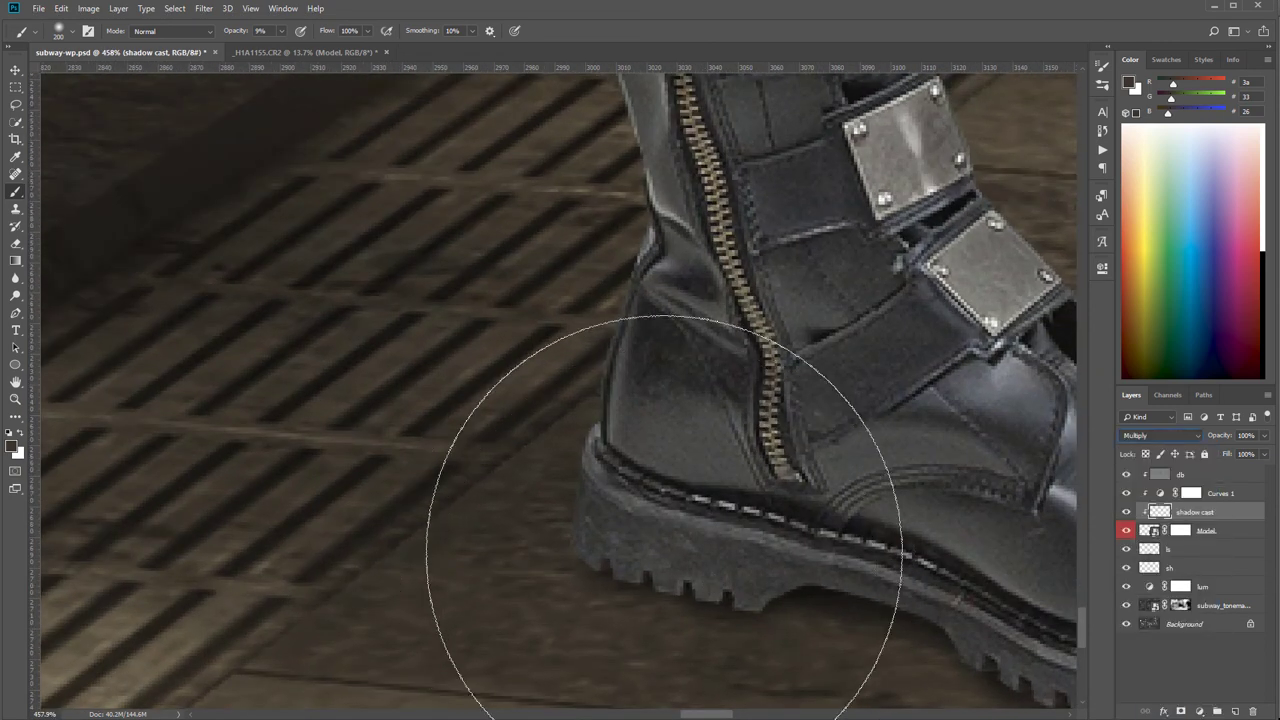
# Step: Darken the heel and arch of the sole on the boot nearest the yellow platform line with a 20 px brush
pyautogui.press('[')
pyautogui.press('[')
pyautogui.press('[')
pyautogui.press('[')
pyautogui.press('[')
pyautogui.press('[')
pyautogui.press('[')
pyautogui.press('[')
pyautogui.press('[')
pyautogui.press('[')
pyautogui.press('[')
pyautogui.press('[')
pyautogui.press('[')
pyautogui.press('[')
pyautogui.moveTo(644, 590)
pyautogui.mouseDown()
pyautogui.moveTo(713, 594)
pyautogui.moveTo(659, 592)
pyautogui.moveTo(691, 605)
pyautogui.moveTo(776, 601)
pyautogui.moveTo(726, 613)
pyautogui.moveTo(795, 590)
pyautogui.mouseUp()
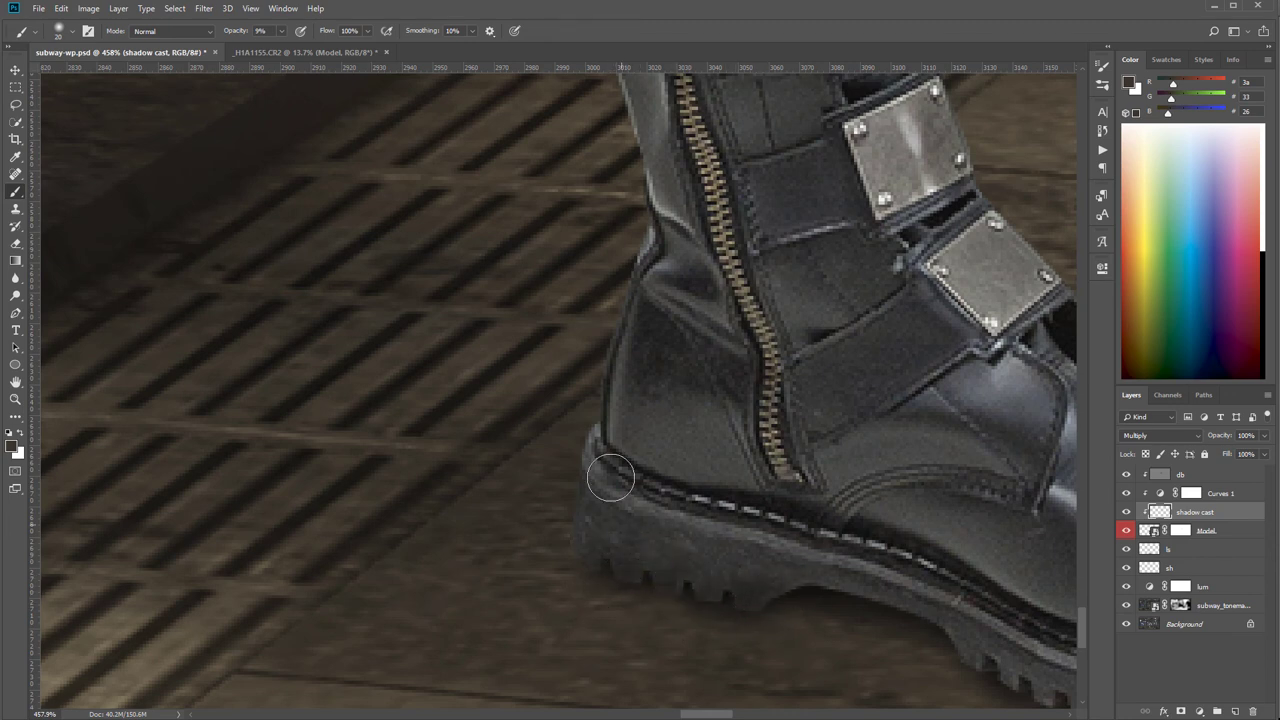
pyautogui.moveTo(606, 529)
pyautogui.mouseDown()
pyautogui.moveTo(655, 587)
pyautogui.moveTo(717, 566)
pyautogui.moveTo(871, 586)
pyautogui.mouseUp()
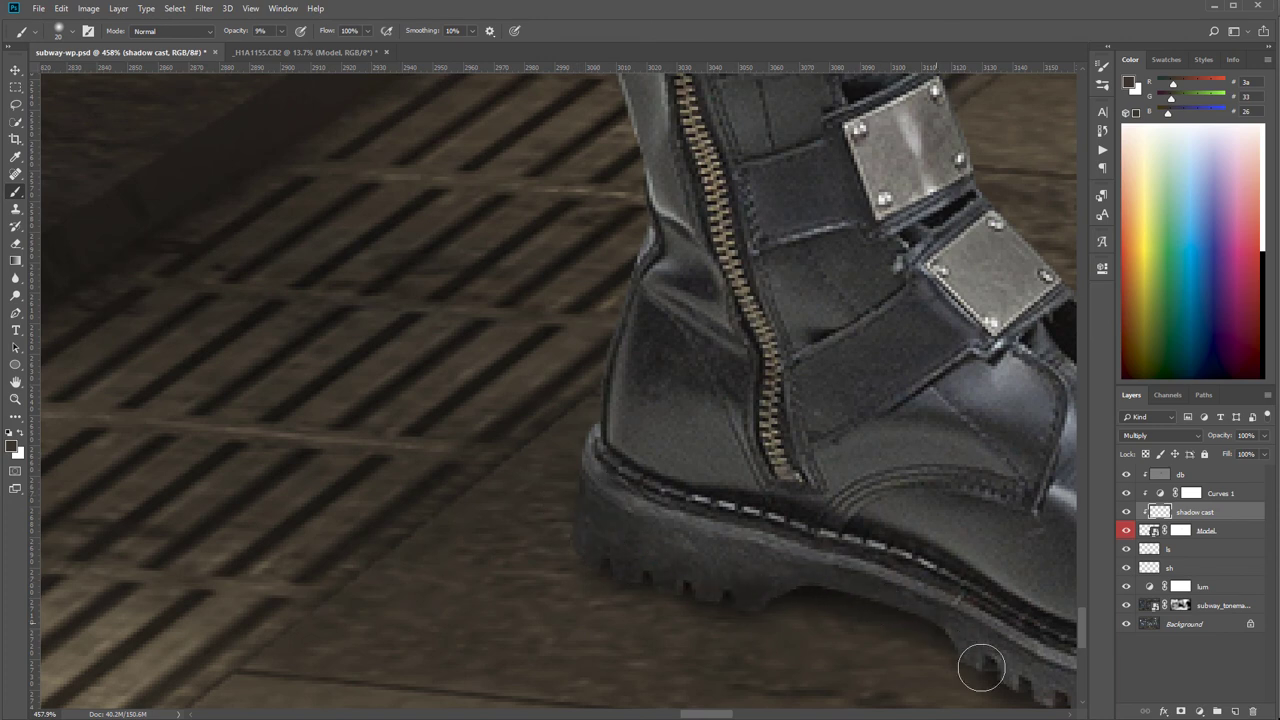
# Step: Raise the brush opacity to 10% and shade the rest of the same boot's sole up to the toe
pyautogui.moveTo(934, 530)
pyautogui.mouseDown()
pyautogui.moveTo(846, 423)
pyautogui.moveTo(738, 351)
pyautogui.mouseUp()
pyautogui.moveTo(880, 511)
pyautogui.mouseDown()
pyautogui.moveTo(780, 493)
pyautogui.moveTo(734, 508)
pyautogui.moveTo(874, 561)
pyautogui.moveTo(845, 536)
pyautogui.moveTo(904, 533)
pyautogui.moveTo(868, 535)
pyautogui.moveTo(943, 558)
pyautogui.mouseUp()
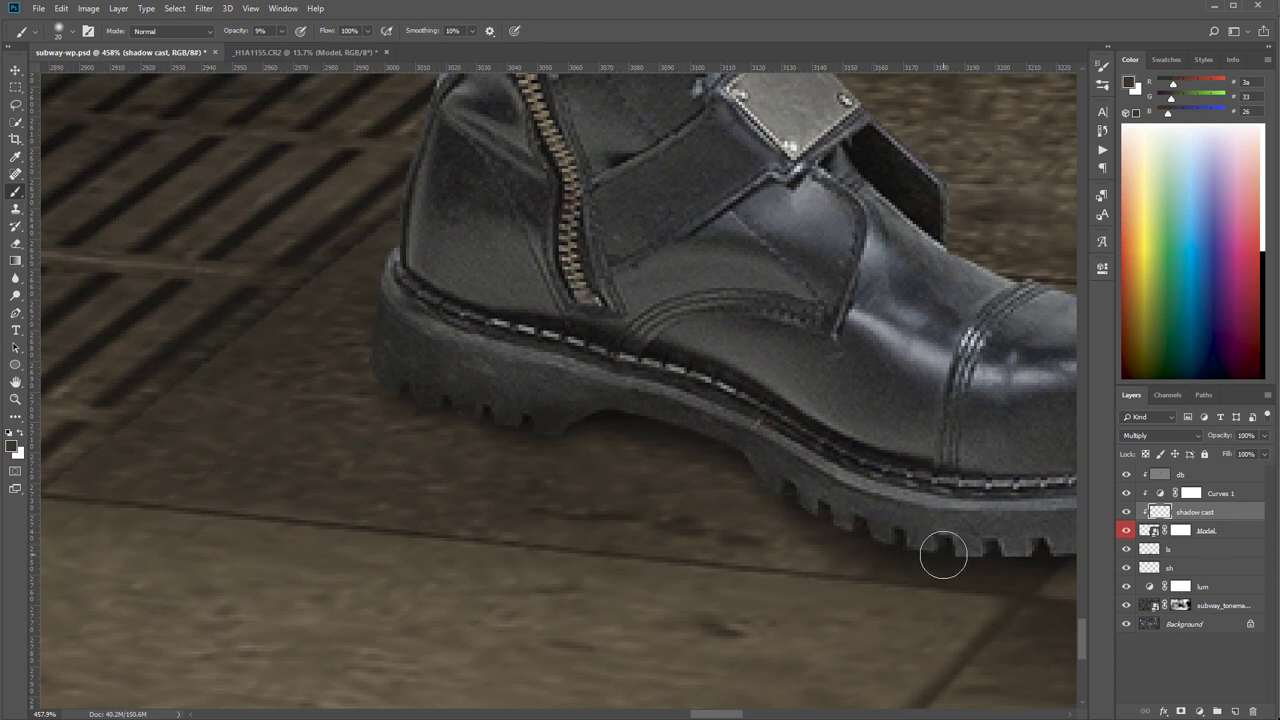
pyautogui.press('1')
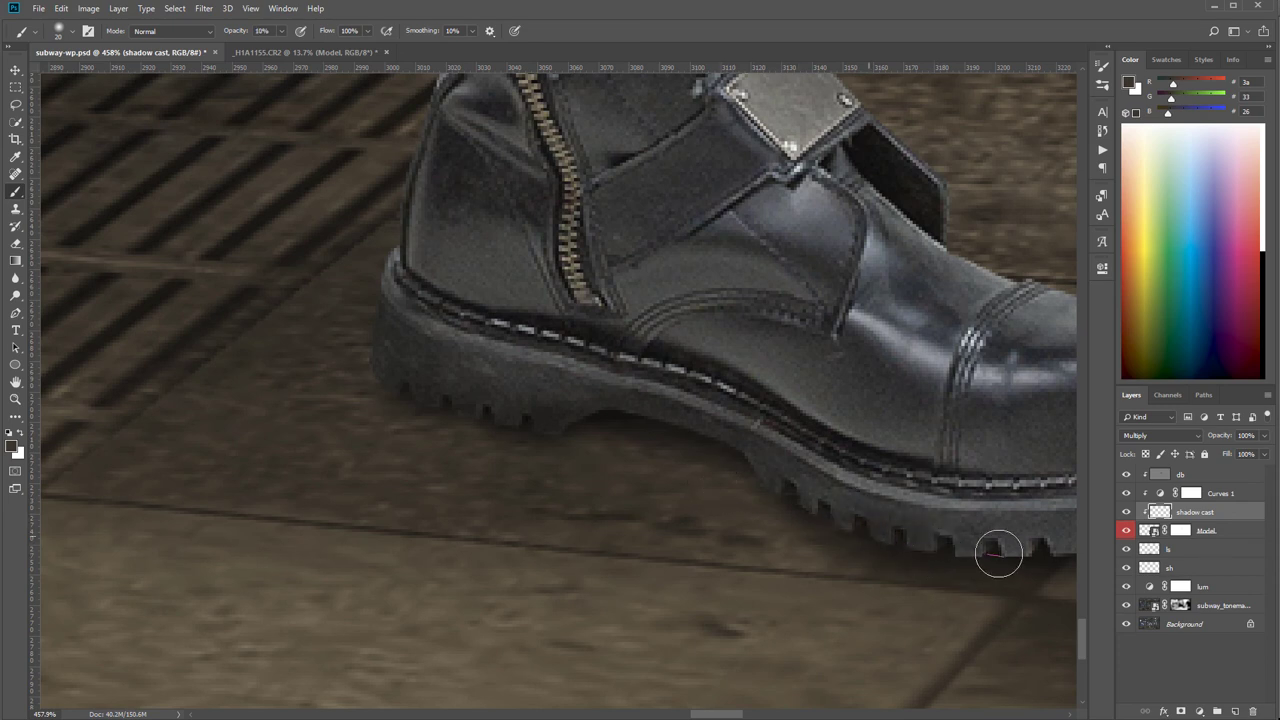
pyautogui.moveTo(996, 560); pyautogui.dragTo(796, 559)
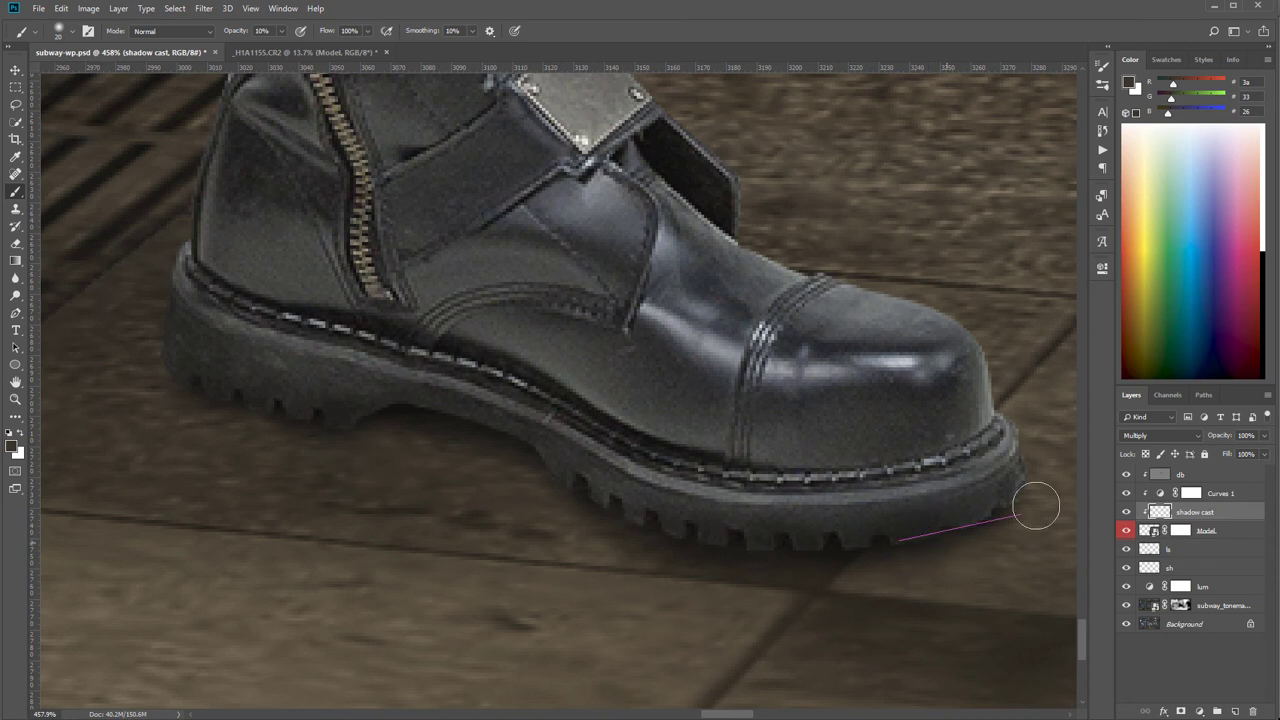
pyautogui.moveTo(618, 496)
pyautogui.mouseDown()
pyautogui.moveTo(665, 533)
pyautogui.moveTo(706, 543)
pyautogui.moveTo(878, 520)
pyautogui.moveTo(1046, 472)
pyautogui.moveTo(934, 512)
pyautogui.moveTo(707, 465)
pyautogui.moveTo(859, 500)
pyautogui.moveTo(737, 528)
pyautogui.moveTo(616, 485)
pyautogui.moveTo(745, 542)
pyautogui.moveTo(590, 446)
pyautogui.moveTo(591, 514)
pyautogui.moveTo(808, 539)
pyautogui.moveTo(805, 523)
pyautogui.moveTo(1030, 470)
pyautogui.mouseUp()
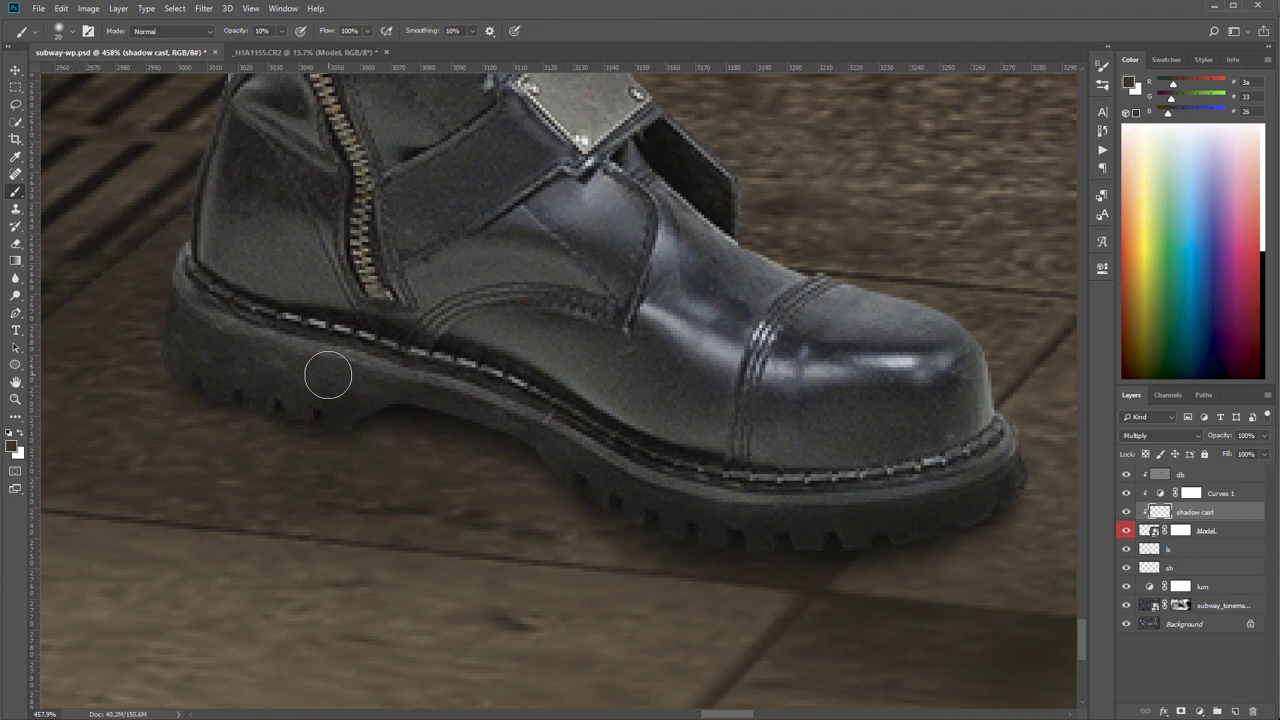
# Step: Paint the same shadow along the sole of the other boot, from the toe round to the heel
pyautogui.press('space')
pyautogui.moveTo(234, 485); pyautogui.dragTo(882, 525)
pyautogui.press('space')
pyautogui.moveTo(293, 457); pyautogui.dragTo(753, 327)
pyautogui.moveTo(429, 425); pyautogui.dragTo(637, 510)
pyautogui.moveTo(345, 377)
pyautogui.mouseDown()
pyautogui.moveTo(515, 408)
pyautogui.moveTo(442, 384)
pyautogui.moveTo(534, 388)
pyautogui.moveTo(552, 405)
pyautogui.moveTo(612, 379)
pyautogui.moveTo(621, 395)
pyautogui.moveTo(651, 361)
pyautogui.moveTo(561, 407)
pyautogui.moveTo(528, 386)
pyautogui.moveTo(562, 385)
pyautogui.moveTo(576, 405)
pyautogui.moveTo(616, 390)
pyautogui.moveTo(489, 363)
pyautogui.moveTo(634, 360)
pyautogui.moveTo(675, 254)
pyautogui.moveTo(742, 186)
pyautogui.moveTo(694, 219)
pyautogui.moveTo(749, 186)
pyautogui.moveTo(714, 215)
pyautogui.moveTo(736, 207)
pyautogui.moveTo(718, 217)
pyautogui.moveTo(780, 170)
pyautogui.mouseUp()
pyautogui.moveTo(765, 213)
pyautogui.mouseDown()
pyautogui.moveTo(793, 170)
pyautogui.moveTo(775, 202)
pyautogui.moveTo(826, 151)
pyautogui.mouseUp()
pyautogui.moveTo(820, 236); pyautogui.dragTo(792, 313)
pyautogui.moveTo(750, 262)
pyautogui.mouseDown()
pyautogui.moveTo(786, 217)
pyautogui.moveTo(791, 190)
pyautogui.moveTo(793, 251)
pyautogui.moveTo(794, 234)
pyautogui.moveTo(760, 276)
pyautogui.moveTo(782, 266)
pyautogui.moveTo(707, 296)
pyautogui.moveTo(776, 276)
pyautogui.moveTo(508, 482)
pyautogui.moveTo(462, 448)
pyautogui.moveTo(507, 478)
pyautogui.mouseUp()
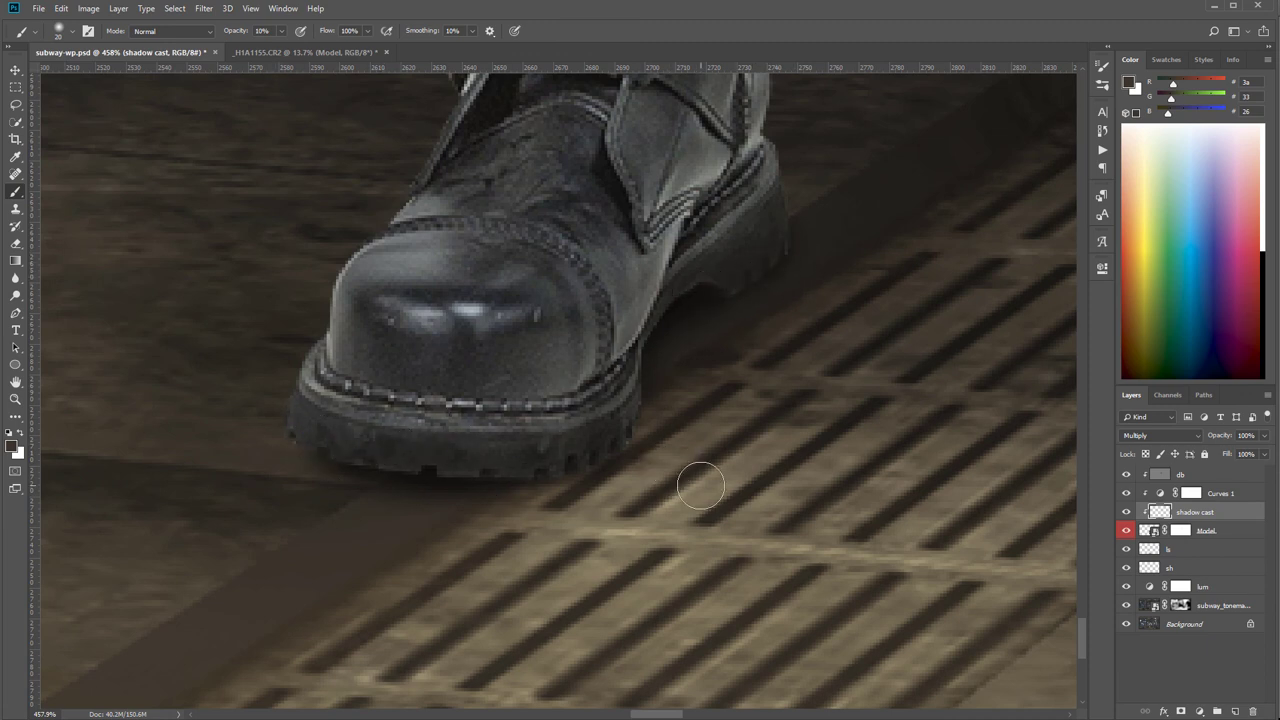
# Step: Shade the boots, lower legs and lower part of the coat with broader strokes, enlarging the brush up to 200 px
pyautogui.scroll(-6, 694, 486)
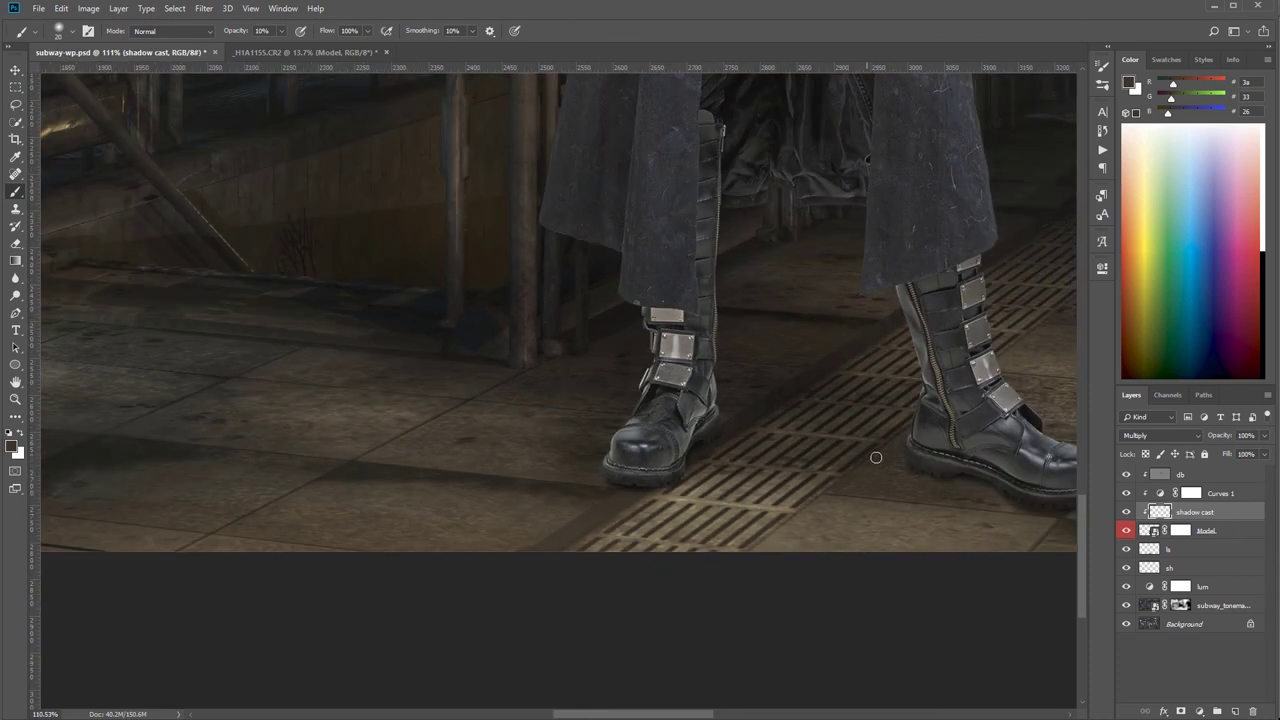
pyautogui.moveTo(876, 457); pyautogui.dragTo(694, 489)
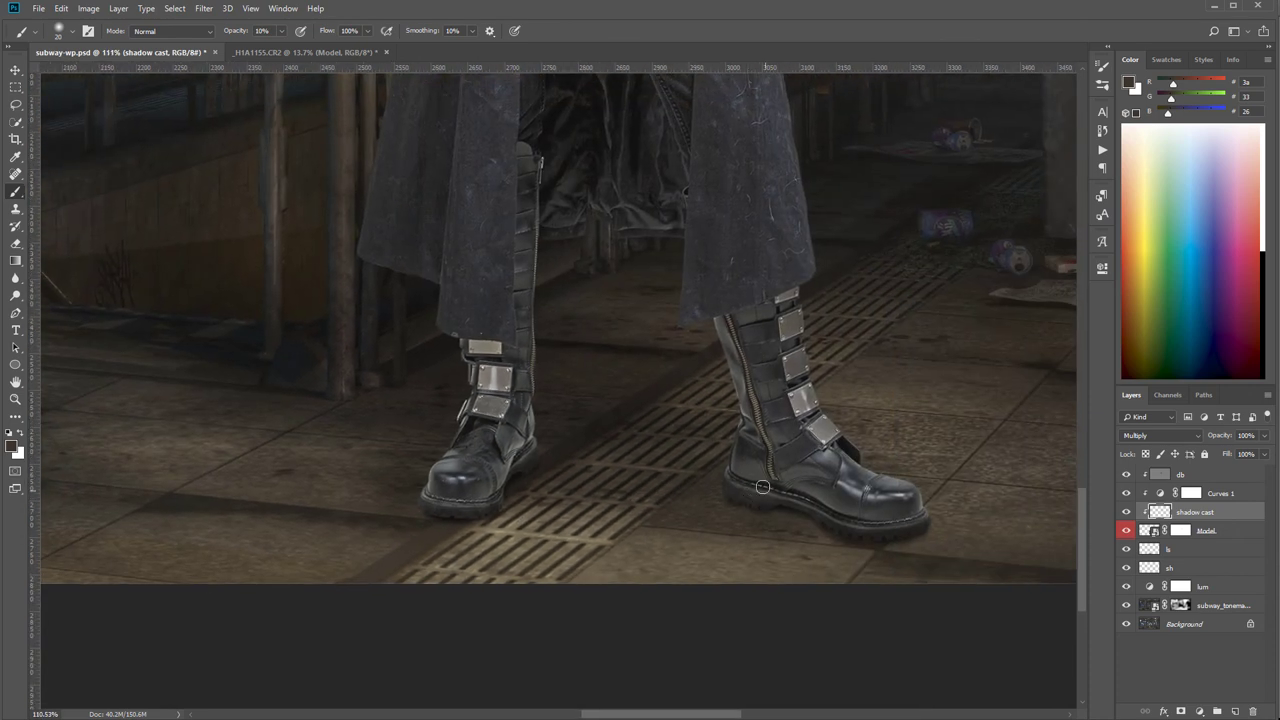
pyautogui.moveTo(779, 492)
pyautogui.mouseDown()
pyautogui.moveTo(854, 528)
pyautogui.moveTo(813, 495)
pyautogui.moveTo(857, 507)
pyautogui.moveTo(828, 487)
pyautogui.moveTo(805, 517)
pyautogui.moveTo(818, 494)
pyautogui.moveTo(880, 537)
pyautogui.mouseUp()
pyautogui.moveTo(752, 464)
pyautogui.mouseDown()
pyautogui.moveTo(727, 316)
pyautogui.moveTo(751, 363)
pyautogui.moveTo(750, 320)
pyautogui.moveTo(794, 474)
pyautogui.moveTo(863, 564)
pyautogui.moveTo(844, 494)
pyautogui.moveTo(916, 530)
pyautogui.moveTo(930, 502)
pyautogui.moveTo(800, 455)
pyautogui.moveTo(857, 491)
pyautogui.moveTo(760, 408)
pyautogui.mouseUp()
pyautogui.moveTo(519, 335)
pyautogui.mouseDown()
pyautogui.moveTo(478, 408)
pyautogui.moveTo(451, 509)
pyautogui.moveTo(526, 443)
pyautogui.moveTo(529, 417)
pyautogui.moveTo(531, 434)
pyautogui.moveTo(534, 406)
pyautogui.moveTo(489, 402)
pyautogui.moveTo(520, 212)
pyautogui.moveTo(493, 331)
pyautogui.moveTo(665, 305)
pyautogui.mouseUp()
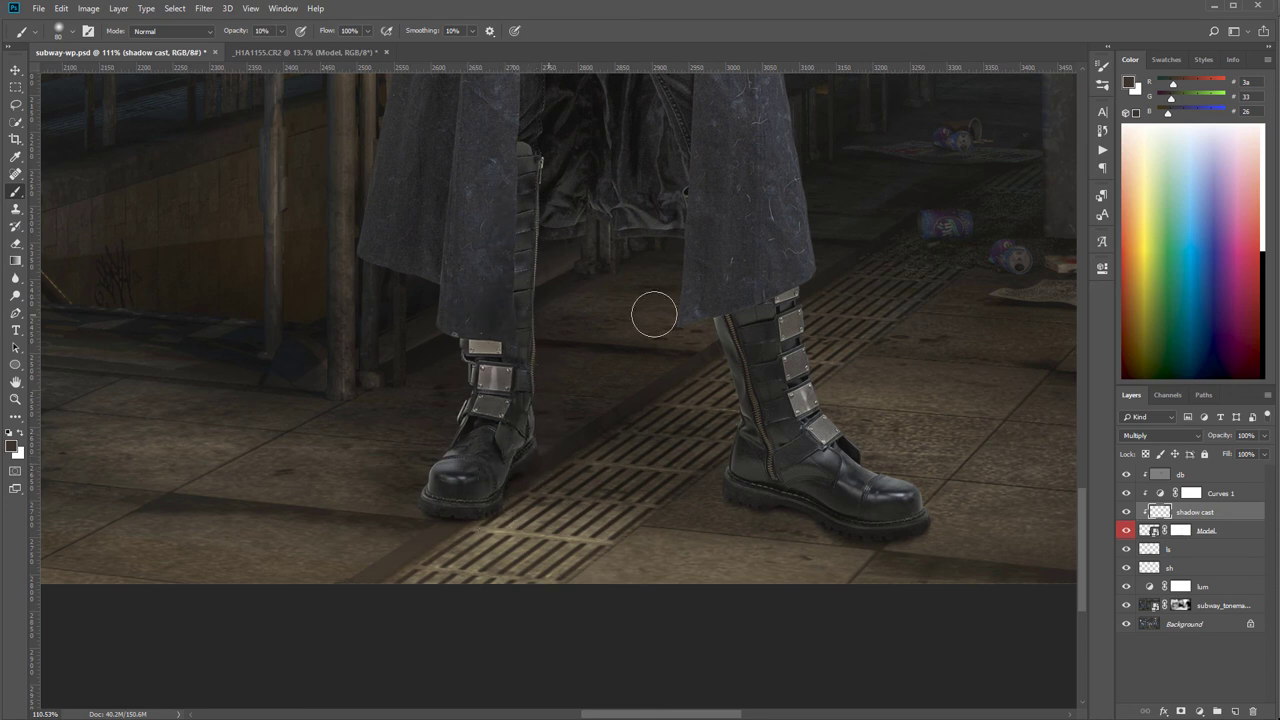
pyautogui.scroll(-5, 622, 378)
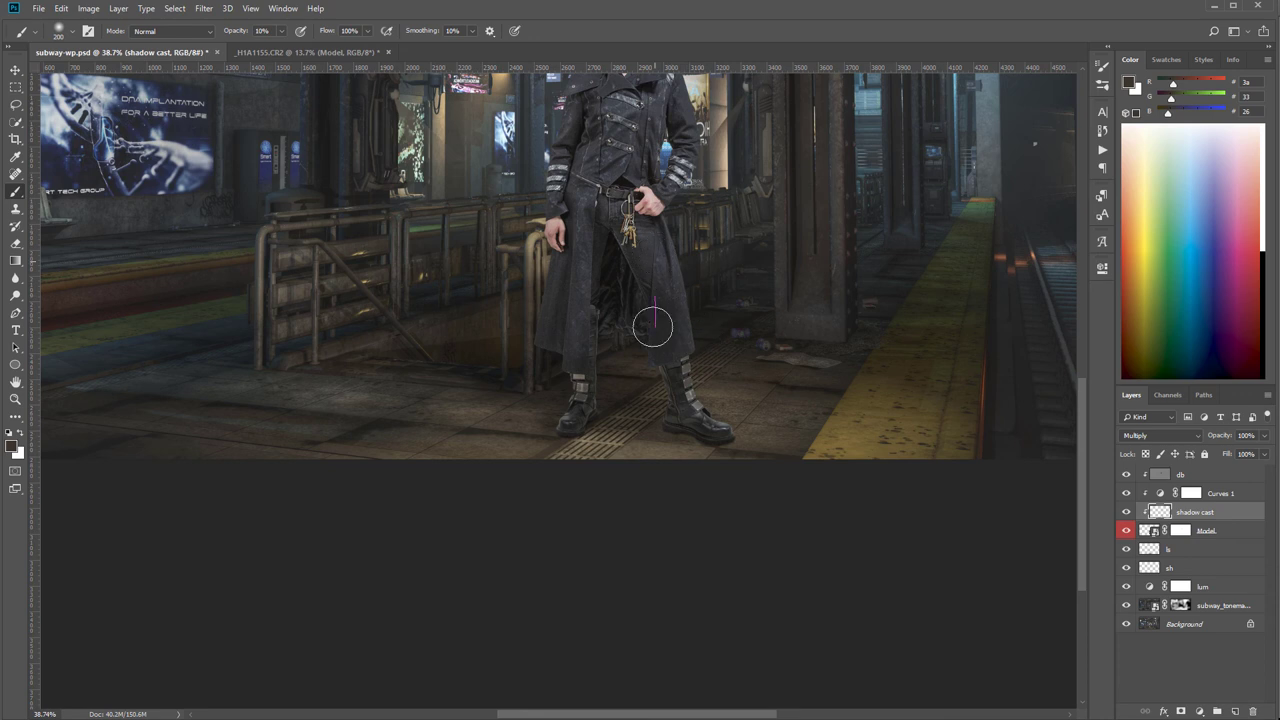
pyautogui.moveTo(623, 317)
pyautogui.mouseDown()
pyautogui.moveTo(591, 361)
pyautogui.moveTo(609, 308)
pyautogui.moveTo(622, 316)
pyautogui.mouseUp()
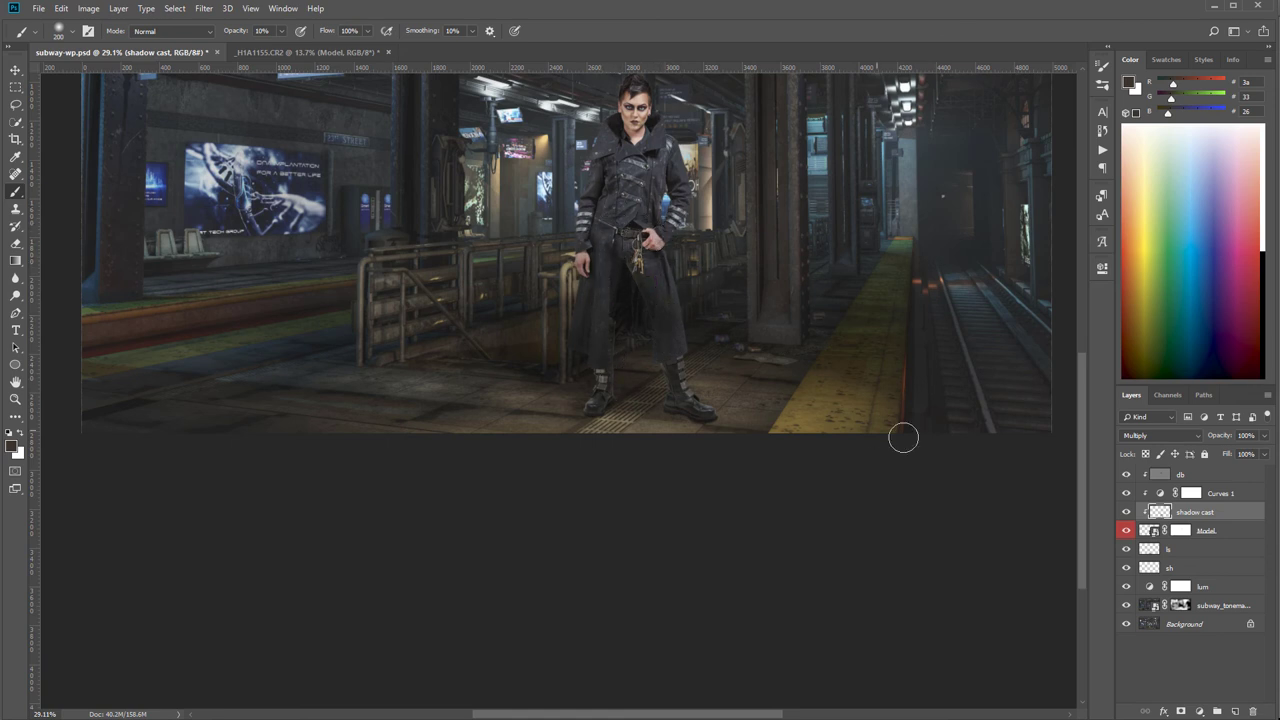
# Step: Compare the model with and without the shadow cast layer against the whole station scene
pyautogui.click(1125, 511)
pyautogui.click(1125, 511)
pyautogui.click(1125, 511)
pyautogui.click(1125, 511)
pyautogui.click(1125, 511)
pyautogui.click(1125, 511)
pyautogui.click(1125, 511)
pyautogui.click(1125, 511)
pyautogui.scroll(-3, 562, 313)
pyautogui.moveTo(622, 225); pyautogui.dragTo(627, 310)
pyautogui.scroll(1, 645, 489)
pyautogui.scroll(1, 645, 489)
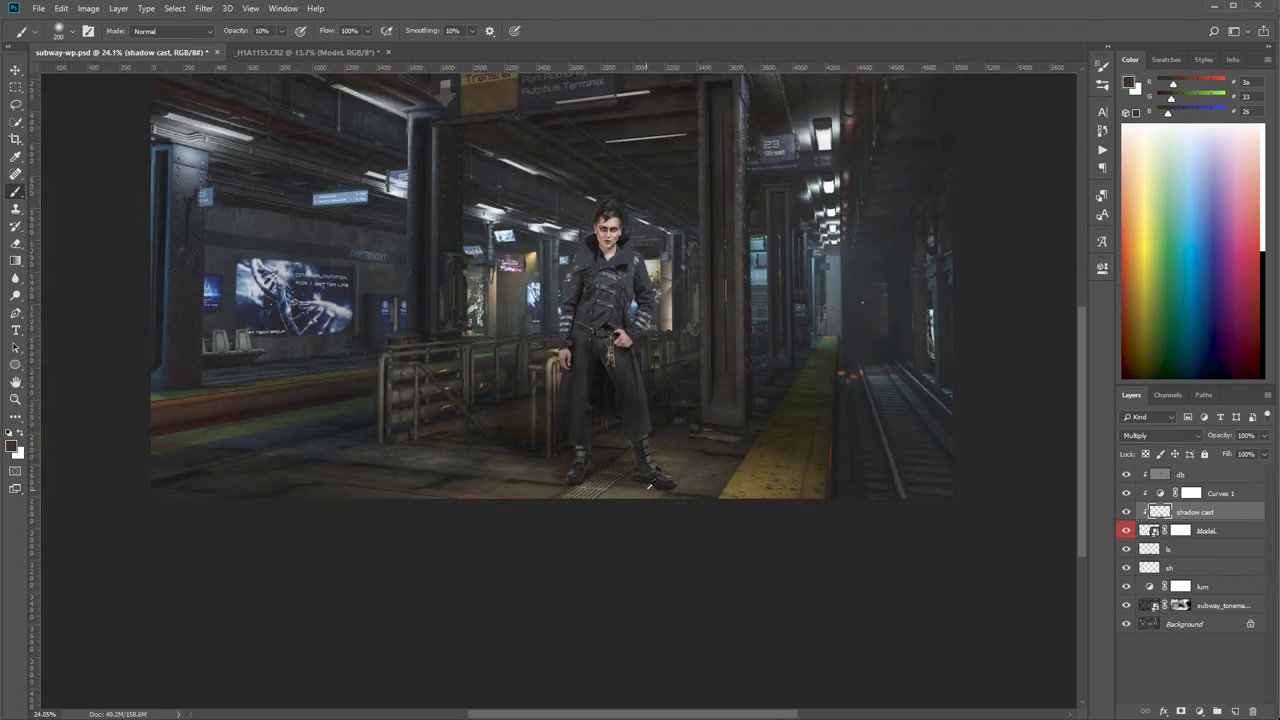
# Step: Deepen the ground shadow around the model's feet on the ls layer with the 200 px brush and compare the layer on and off
pyautogui.click(1194, 553)
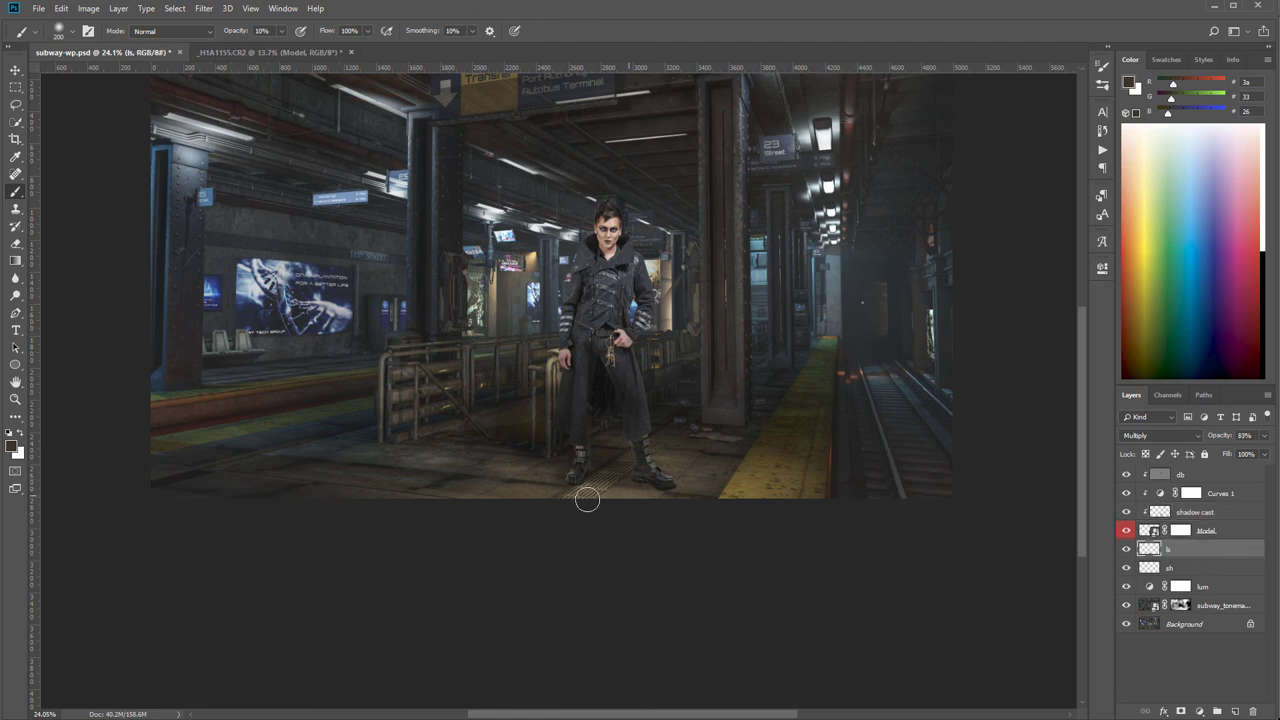
pyautogui.moveTo(590, 489)
pyautogui.mouseDown()
pyautogui.moveTo(553, 487)
pyautogui.moveTo(556, 474)
pyautogui.moveTo(586, 479)
pyautogui.moveTo(584, 491)
pyautogui.moveTo(621, 482)
pyautogui.mouseUp()
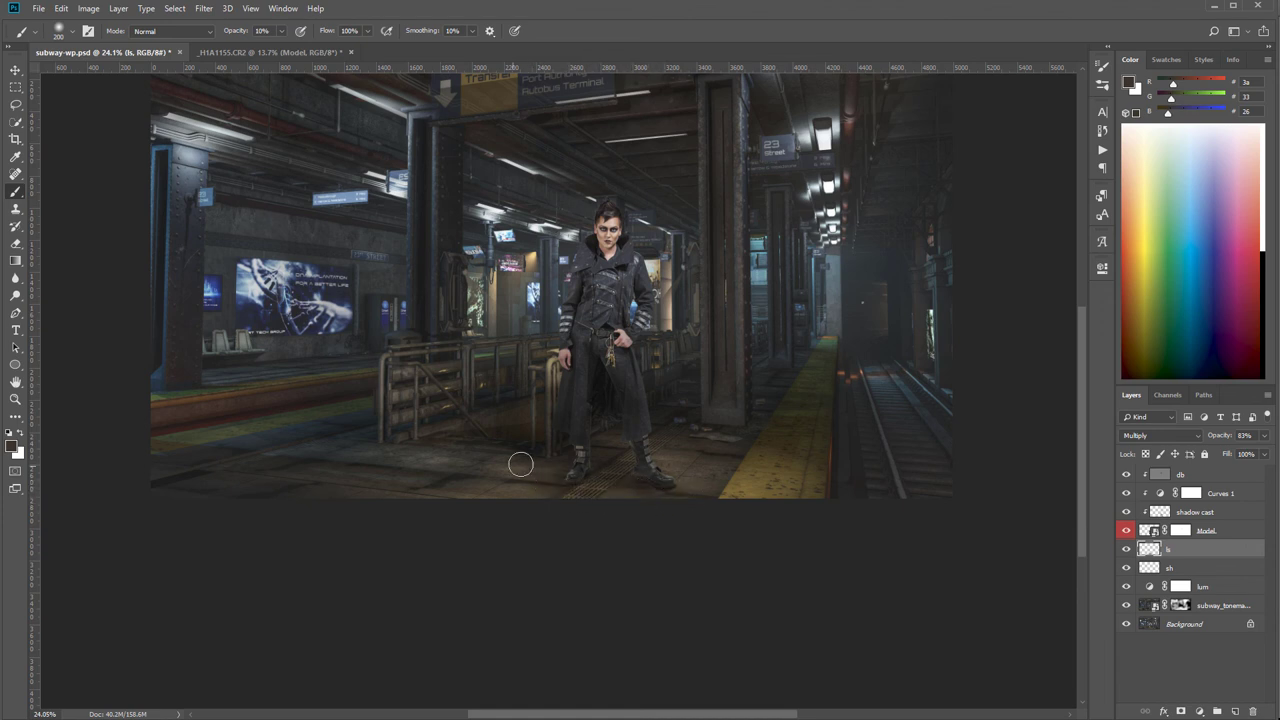
pyautogui.click(1123, 551)
pyautogui.click(1126, 549)
pyautogui.click(1126, 549)
pyautogui.click(1126, 549)
# Step: Add a new layer clipped directly above the Model layer and fill it with 50% gray
pyautogui.scroll(3, 630, 225)
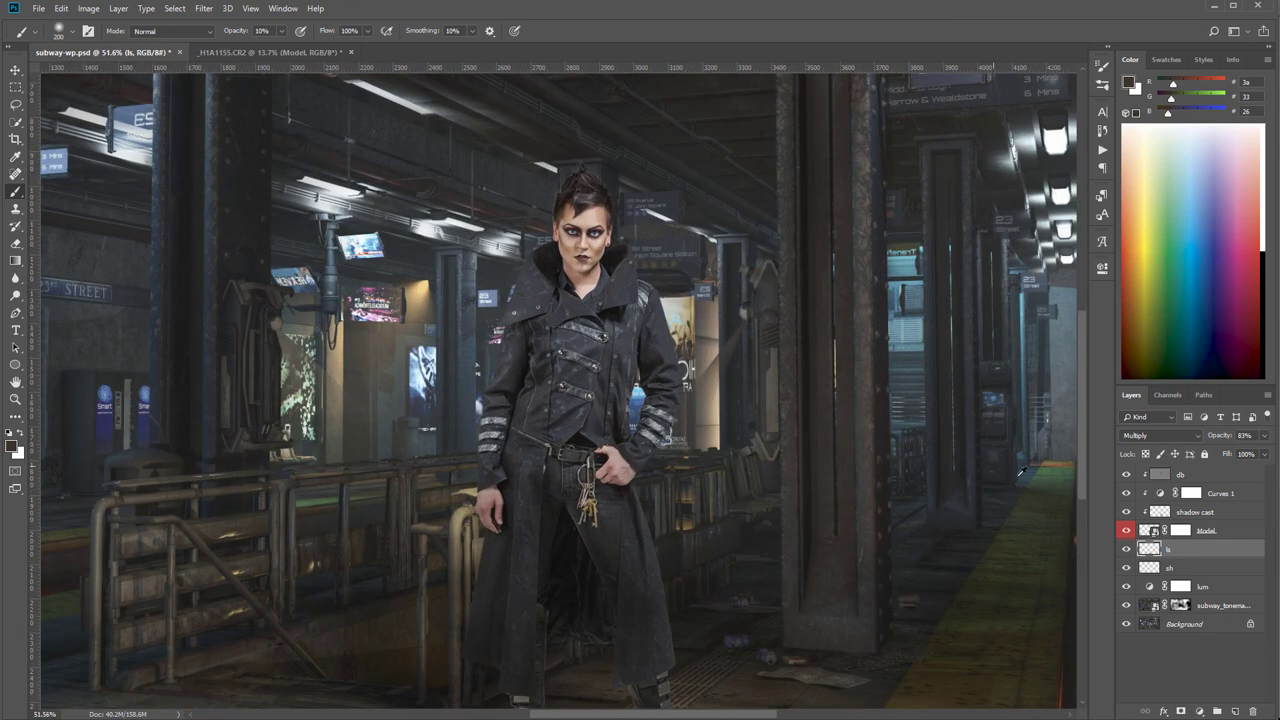
pyautogui.click(1237, 532)
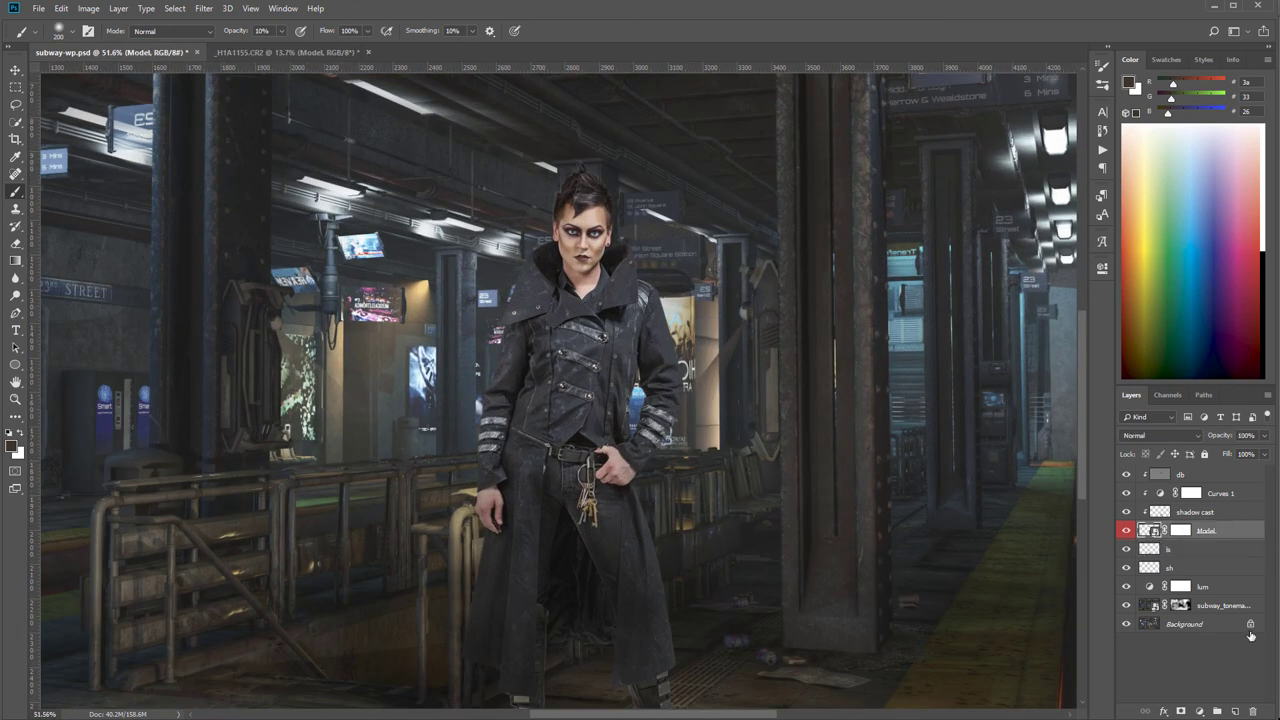
pyautogui.click(1233, 712)
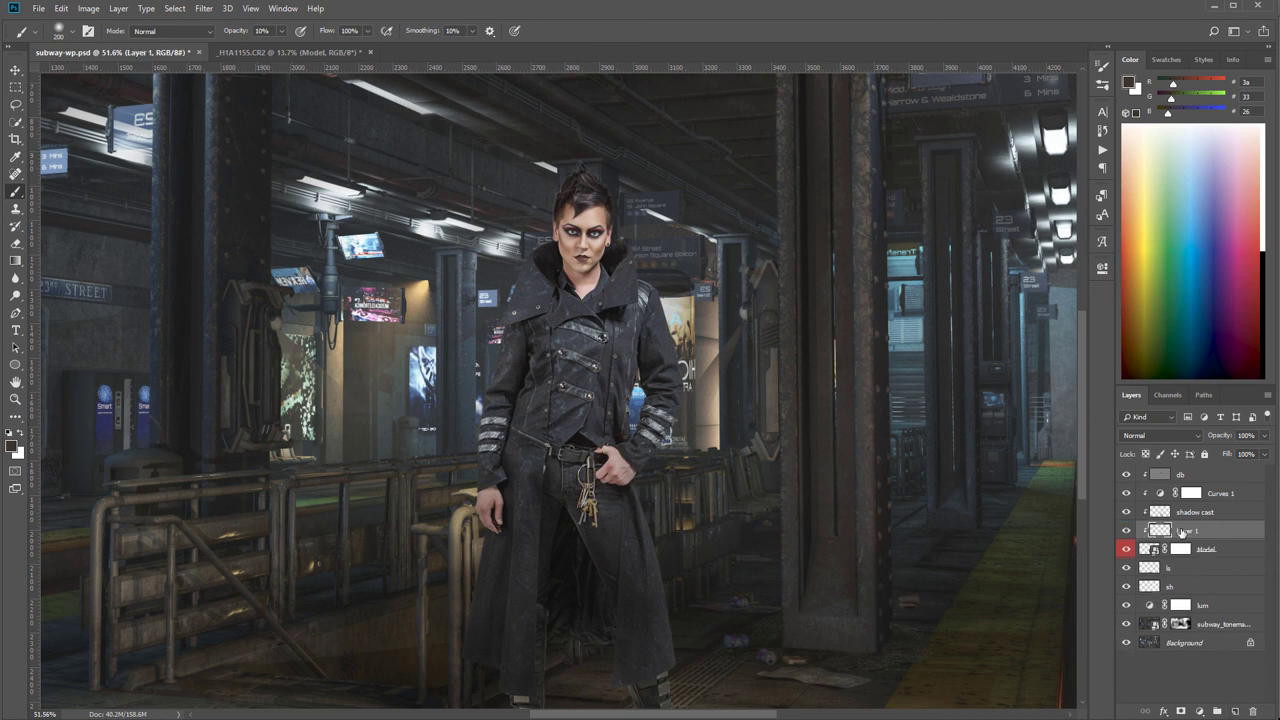
pyautogui.hotkey('shift', 'F5')
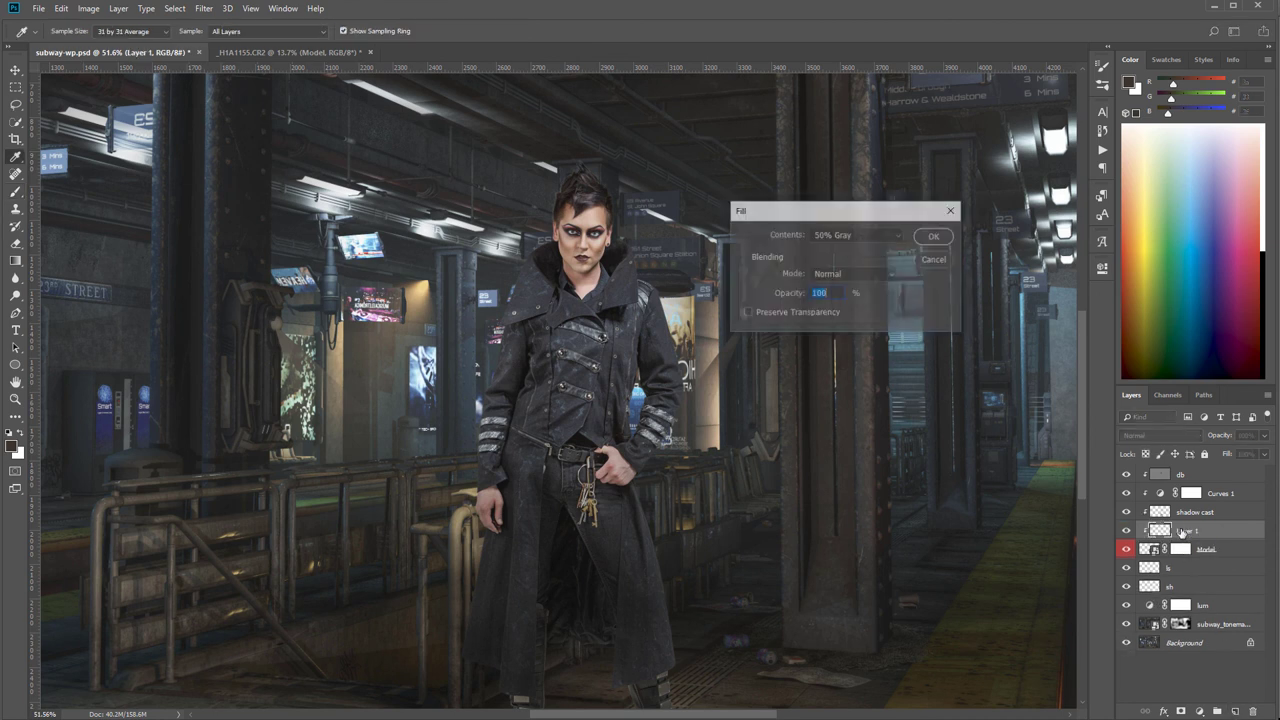
pyautogui.press('Return')
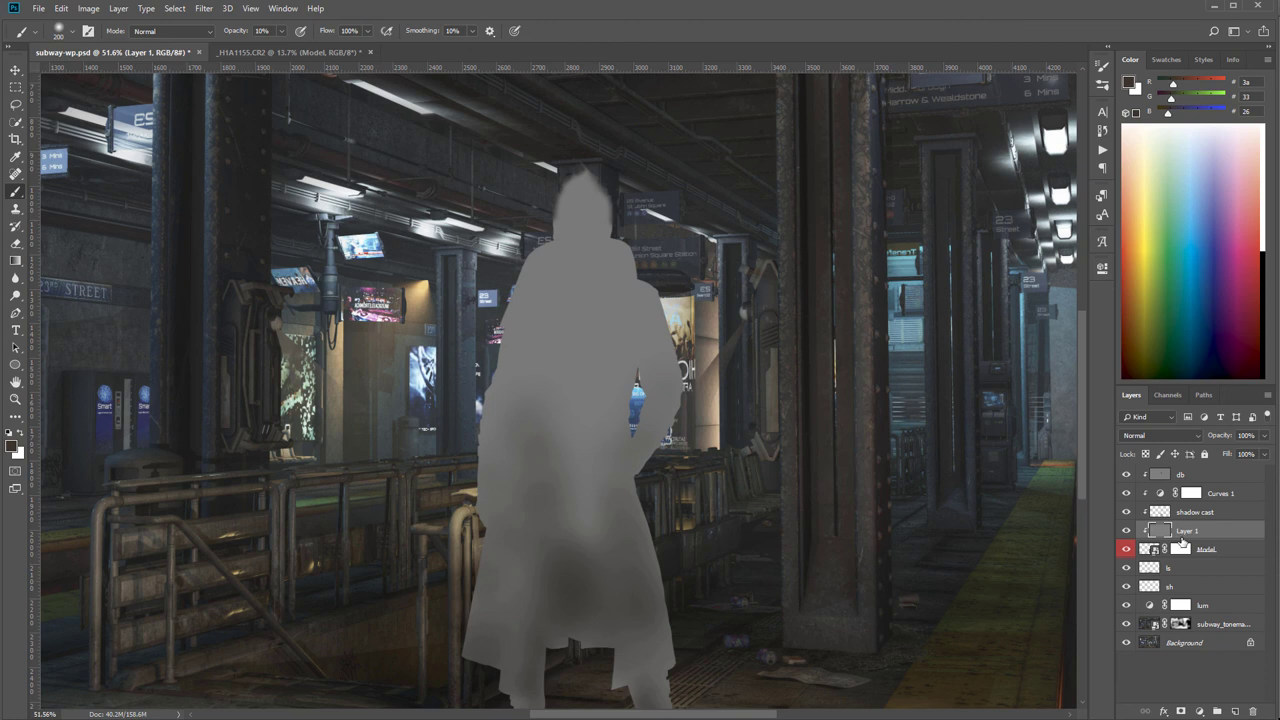
# Step: Rename the gray layer db and set its blend mode to Soft Light
pyautogui.doubleClick(1186, 531)
pyautogui.write('db')
pyautogui.press('Return')
pyautogui.click(1168, 435)
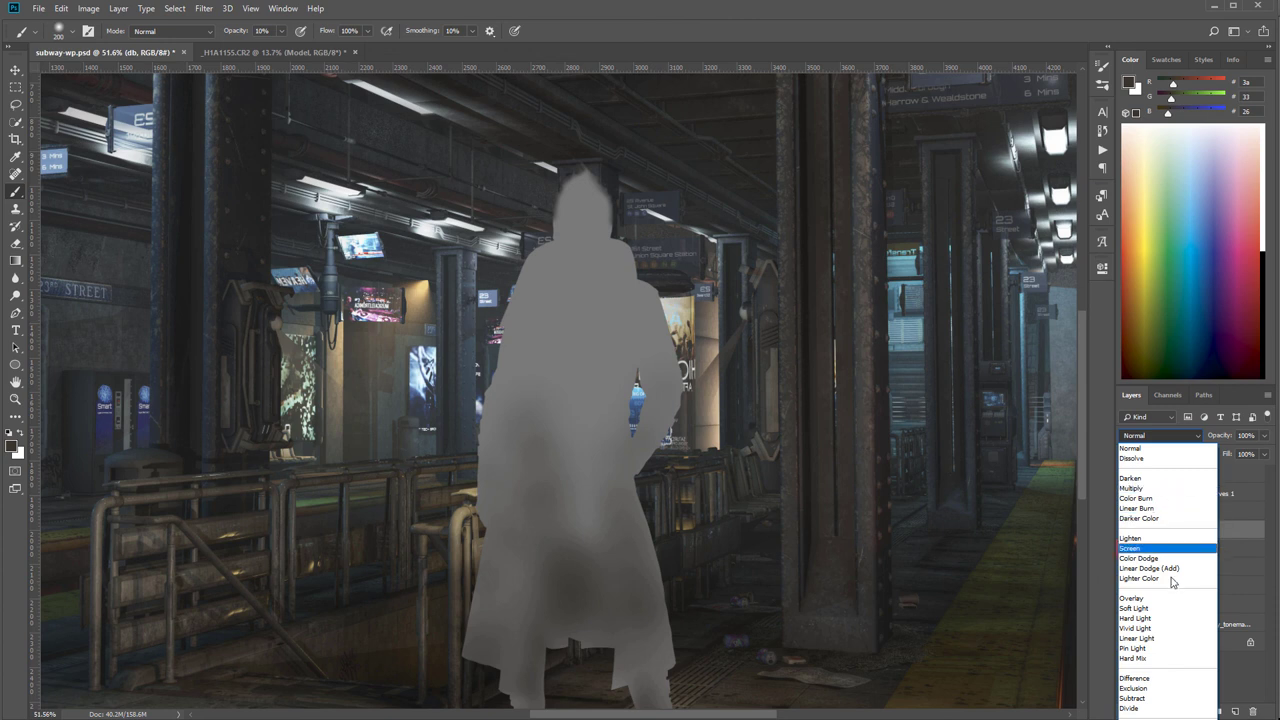
pyautogui.click(1168, 608)
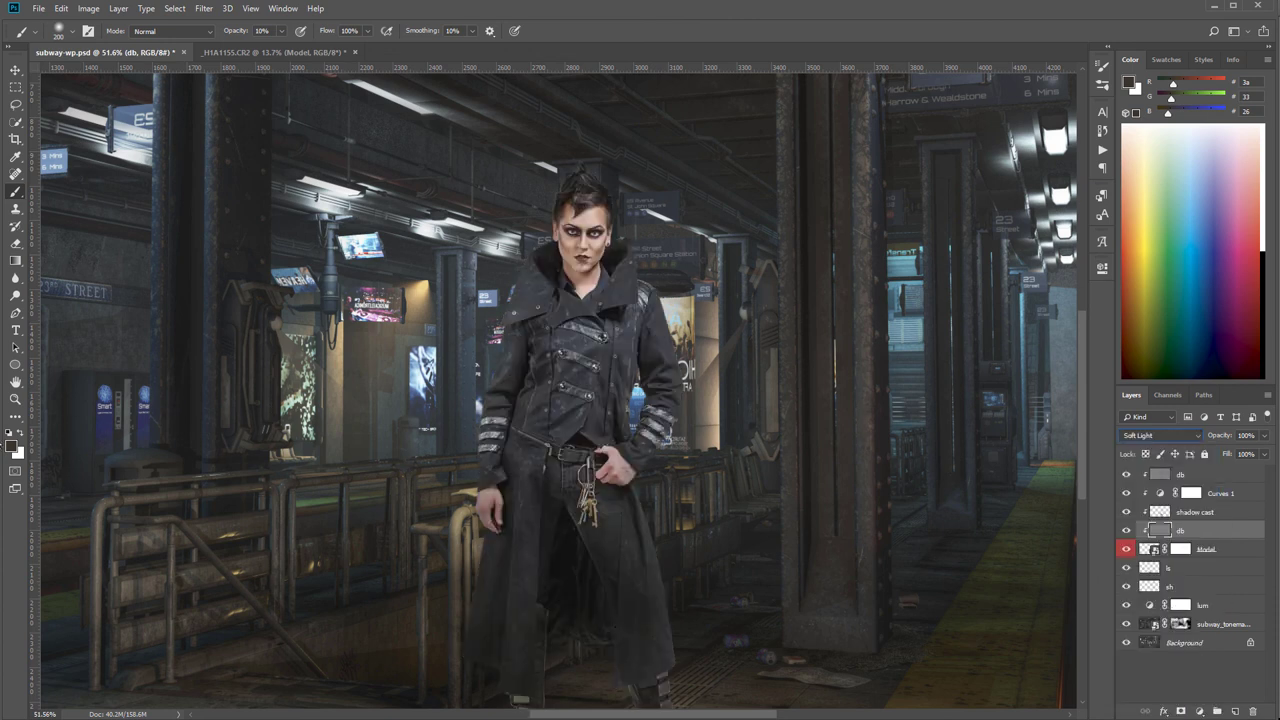
# Step: Burn the shadow side of the model's face, hair and coat collar on the db layer with an 80 px black brush
pyautogui.click(10, 435)
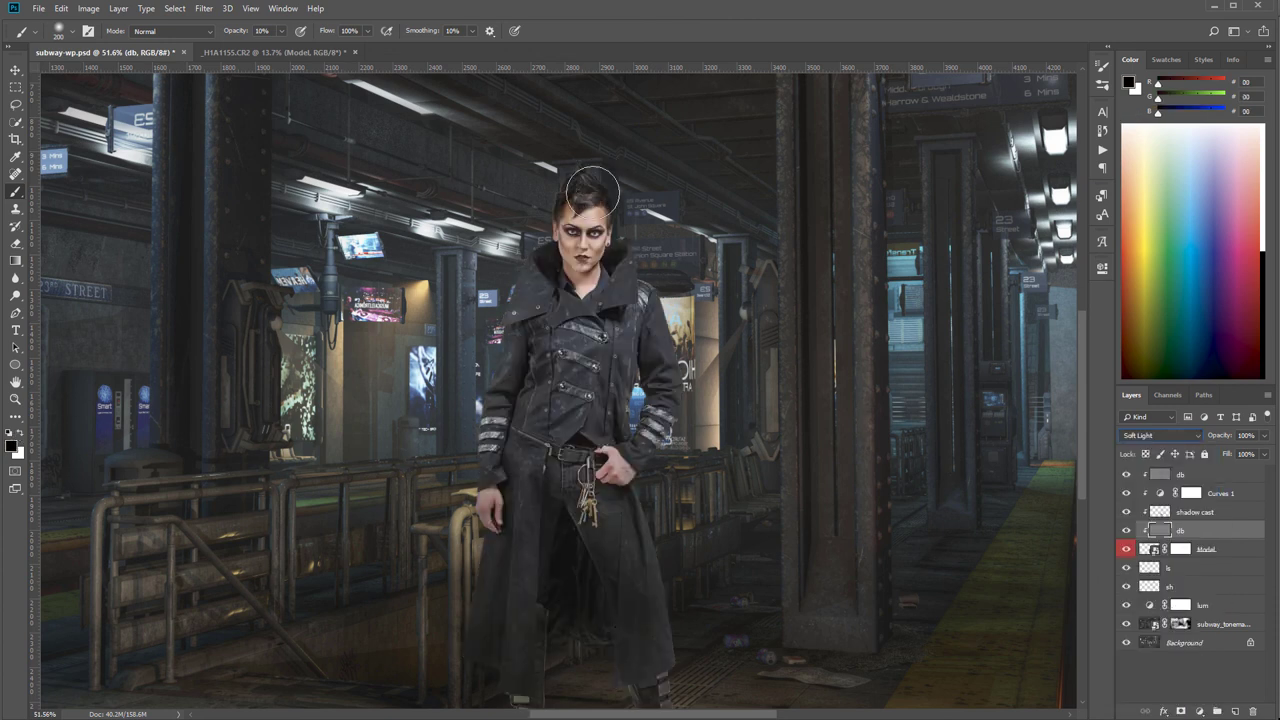
pyautogui.moveTo(565, 222); pyautogui.dragTo(570, 226)
pyautogui.scroll(3, 573, 218)
pyautogui.scroll(2, 570, 220)
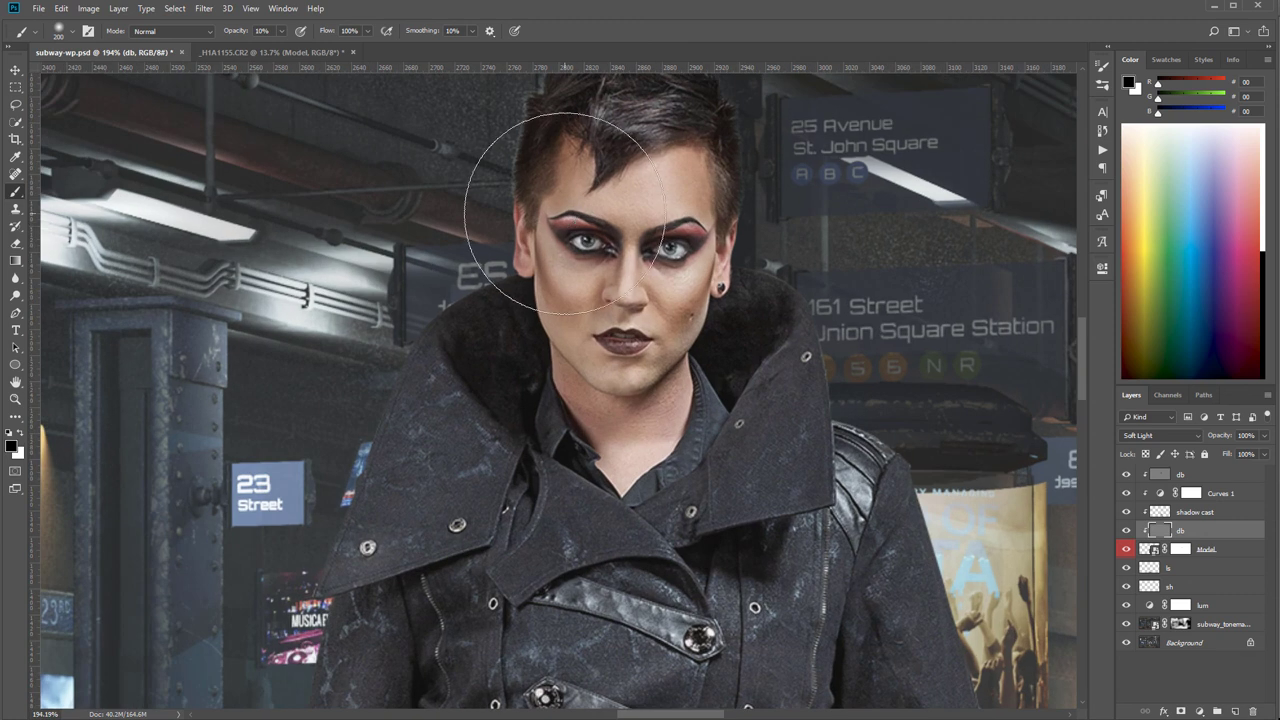
pyautogui.press('[')
pyautogui.press('[')
pyautogui.press('[')
pyautogui.press('[')
pyautogui.press('[')
pyautogui.press('[')
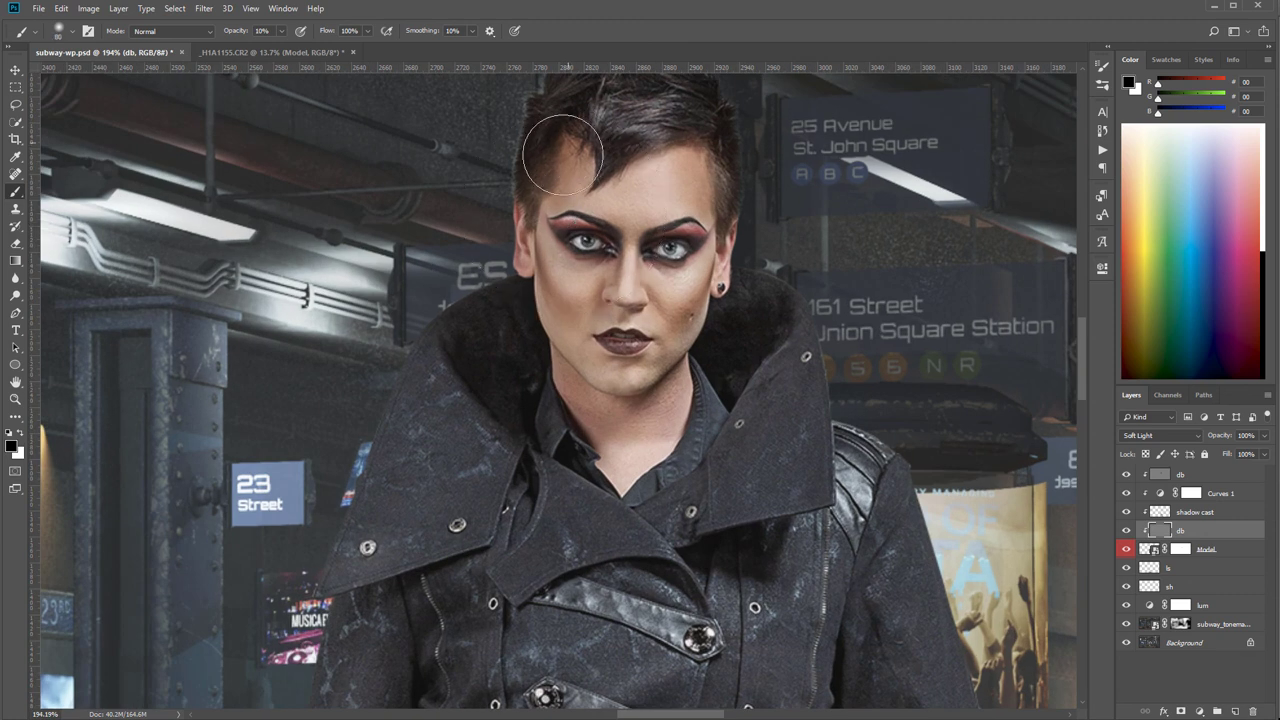
pyautogui.moveTo(566, 290)
pyautogui.mouseDown()
pyautogui.moveTo(555, 264)
pyautogui.moveTo(562, 343)
pyautogui.moveTo(522, 306)
pyautogui.moveTo(531, 326)
pyautogui.mouseUp()
pyautogui.moveTo(522, 196)
pyautogui.mouseDown()
pyautogui.moveTo(546, 176)
pyautogui.moveTo(563, 220)
pyautogui.moveTo(590, 164)
pyautogui.moveTo(576, 180)
pyautogui.moveTo(531, 160)
pyautogui.moveTo(560, 128)
pyautogui.moveTo(526, 183)
pyautogui.mouseUp()
pyautogui.moveTo(574, 325)
pyautogui.mouseDown()
pyautogui.moveTo(566, 372)
pyautogui.moveTo(525, 382)
pyautogui.moveTo(520, 310)
pyautogui.moveTo(500, 369)
pyautogui.mouseUp()
pyautogui.scroll(-6, 509, 490)
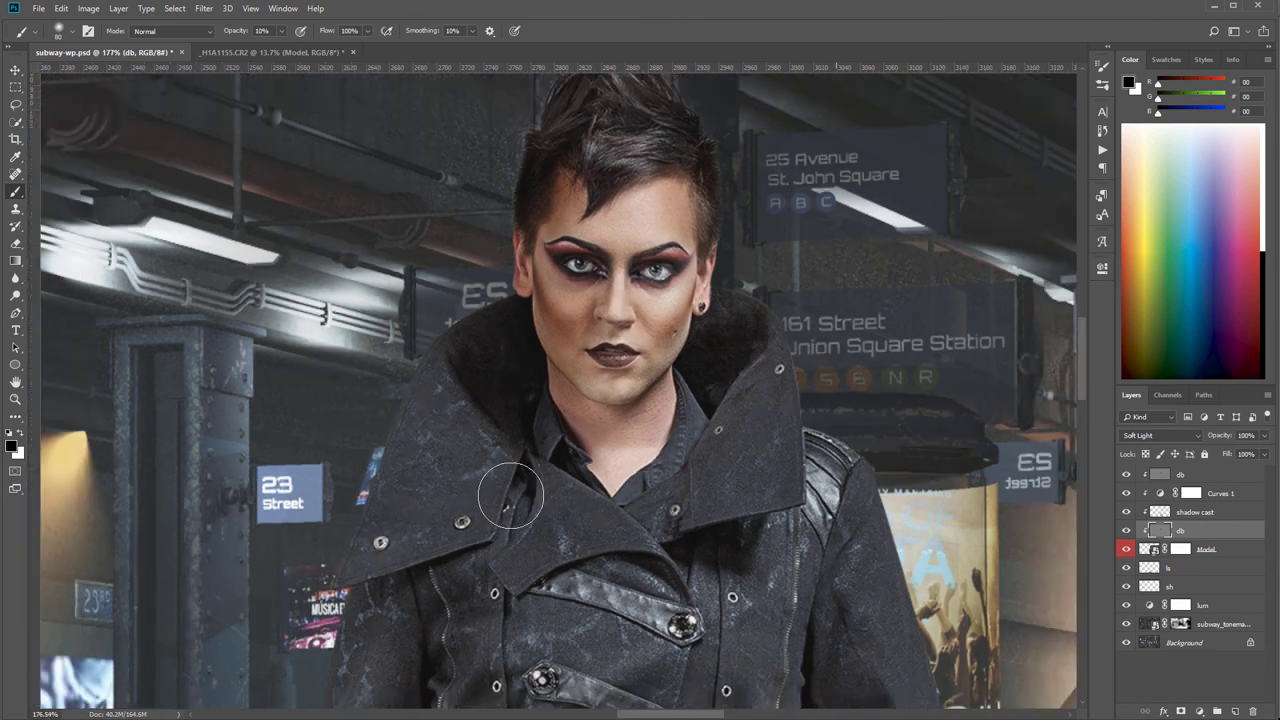
# Step: Dodge the model's lit areas on the db layer with a 175 px white brush at 10% opacity
pyautogui.scroll(-1, 551, 521)
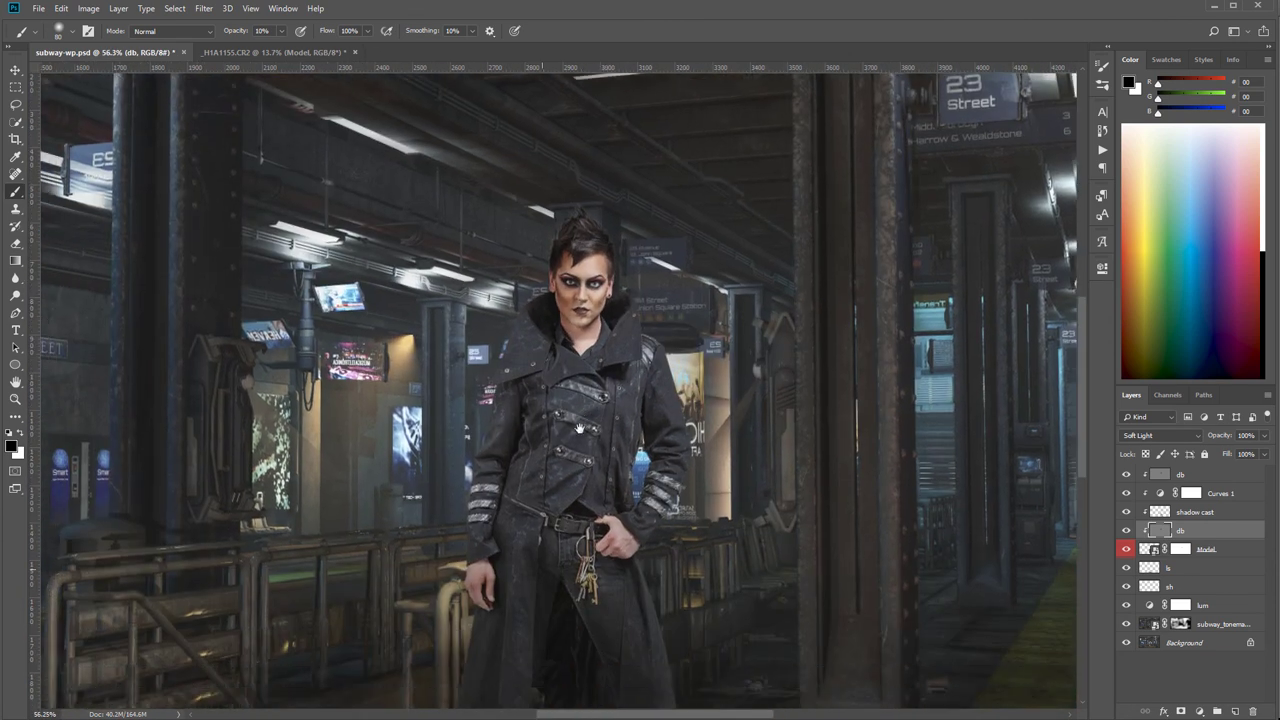
pyautogui.scroll(-2, 528, 441)
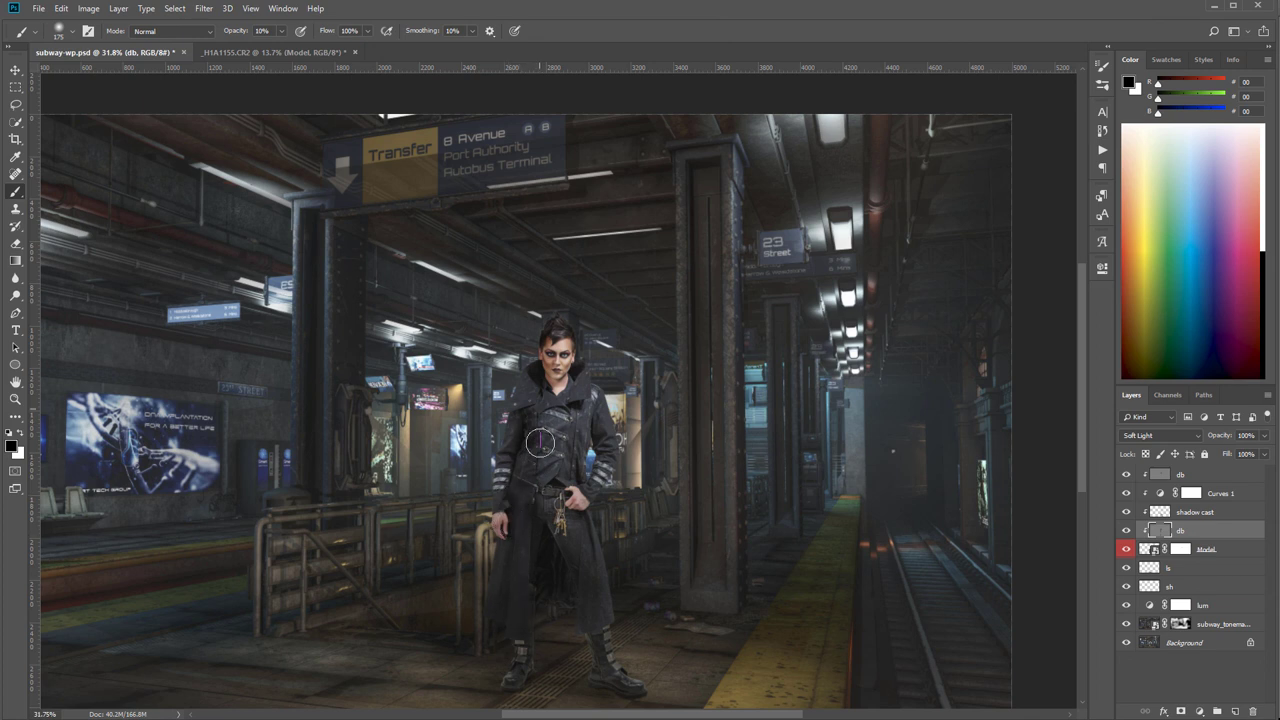
pyautogui.press('x')
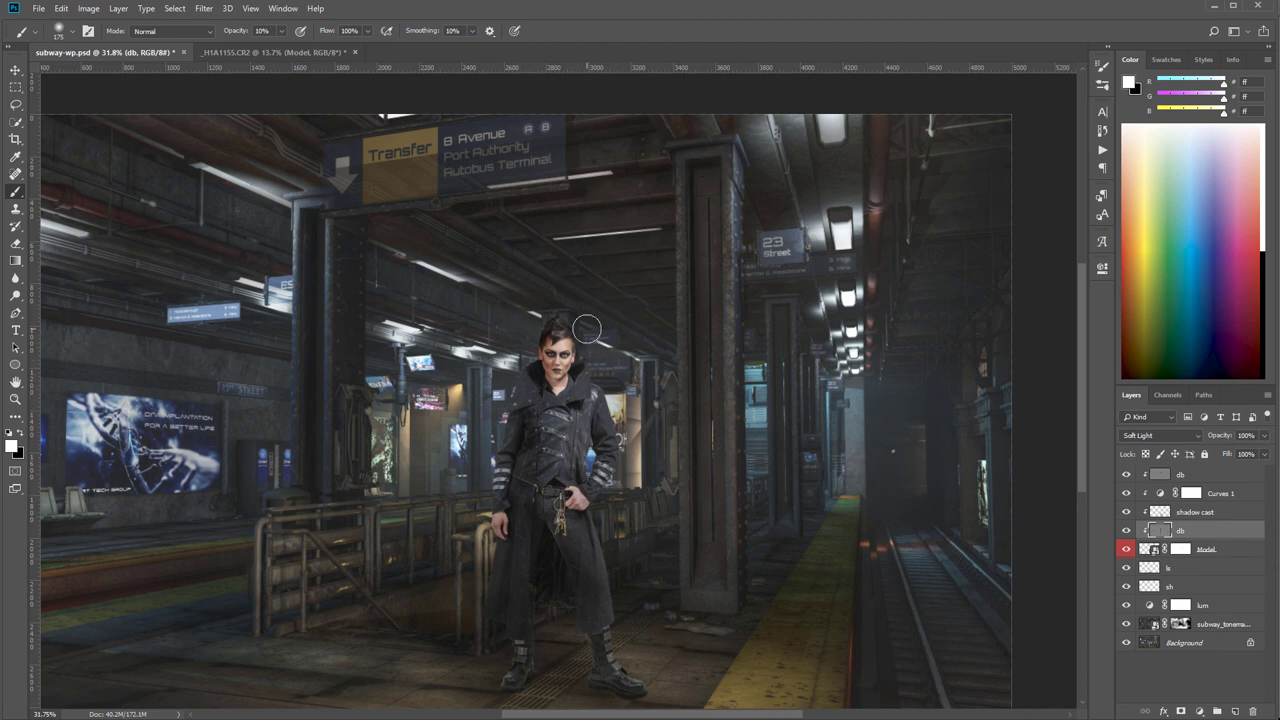
# Step: Add a clipped layer named Cast shadows above the db layer and set its blend mode to Multiply
pyautogui.click(1237, 712)
pyautogui.doubleClick(1192, 534)
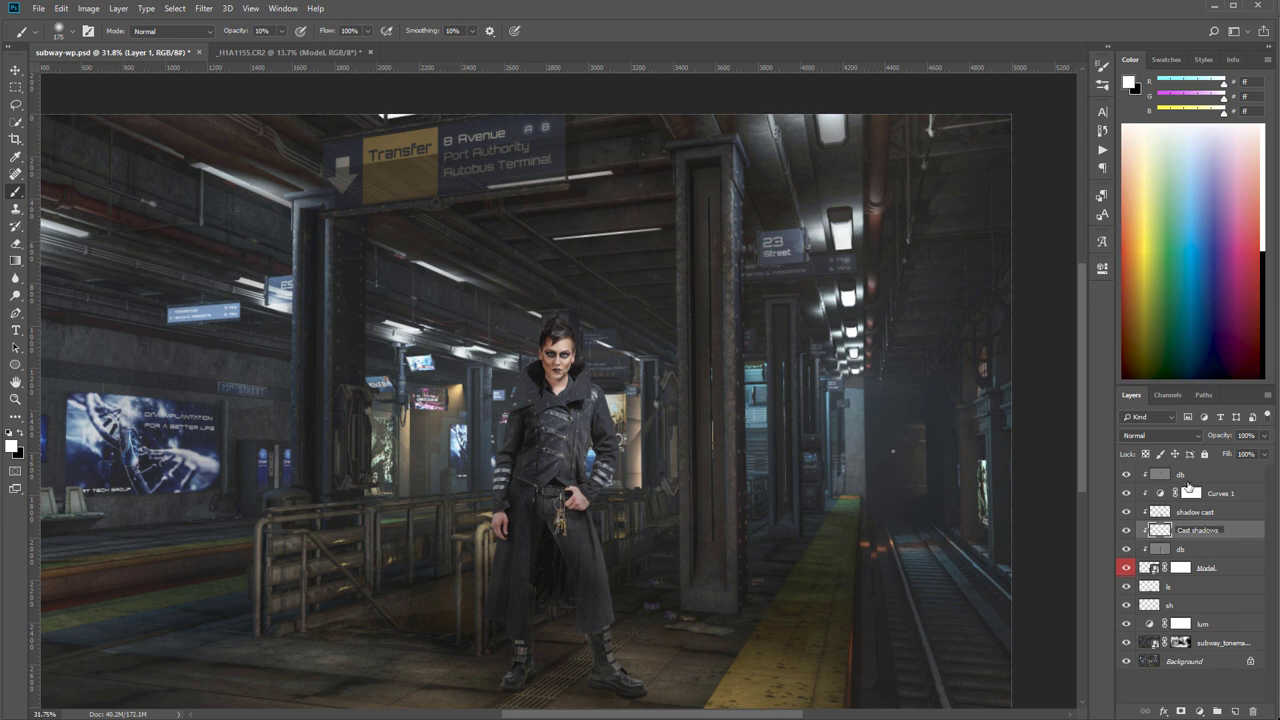
pyautogui.press('Return')
pyautogui.click(1164, 435)
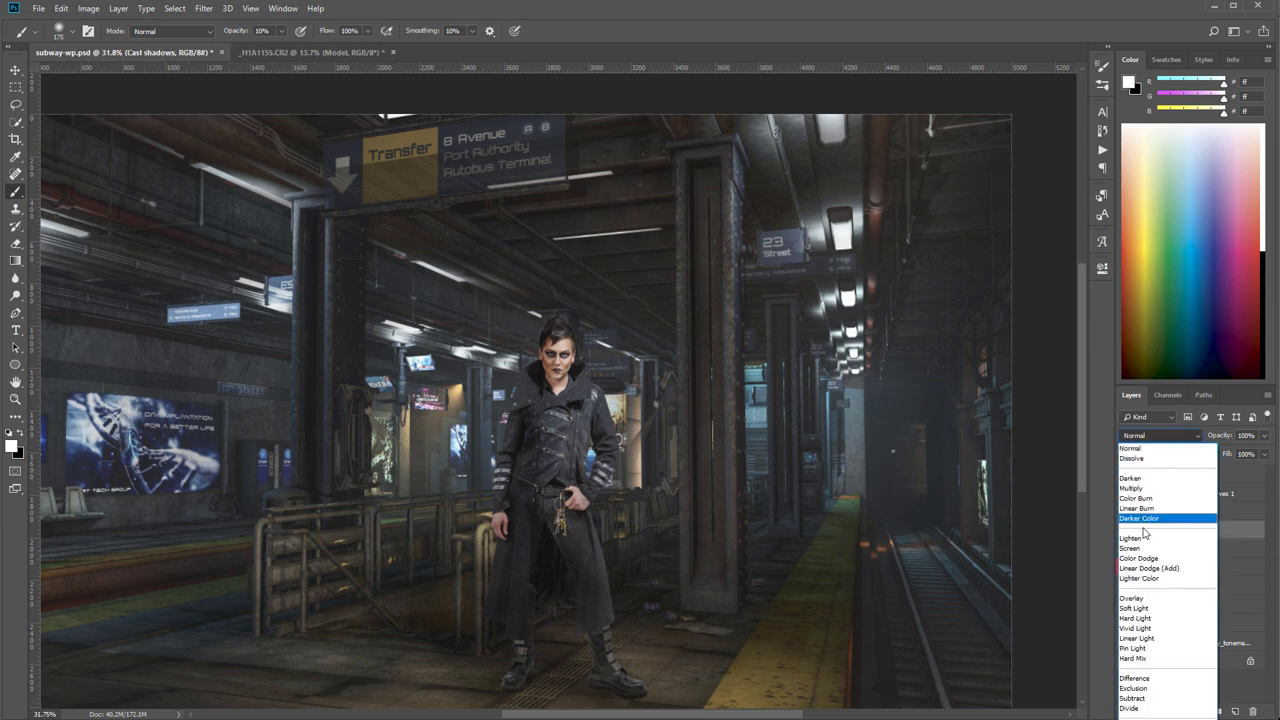
pyautogui.click(1148, 488)
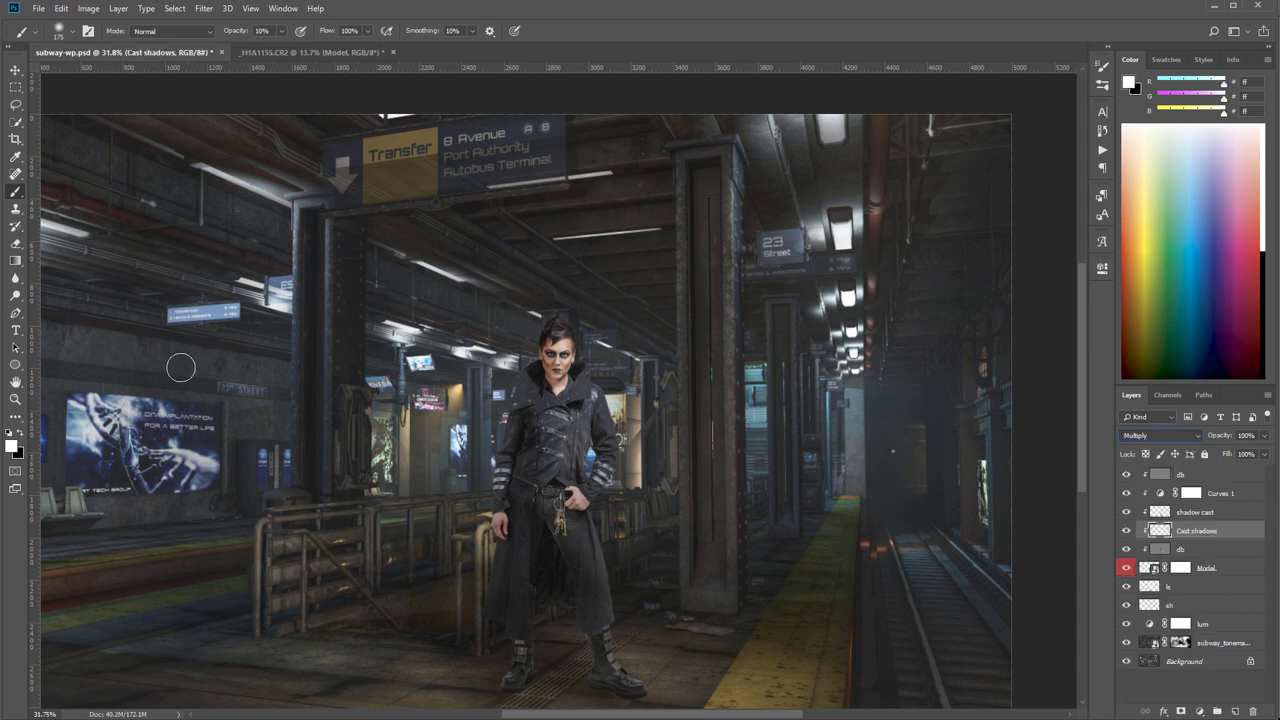
# Step: Tint the model on the Cast shadows layer with blue sampled from the hanging sign and yellow sampled from the platform stripe
pyautogui.keyDown('alt'); pyautogui.click(212, 301); pyautogui.keyUp('alt')
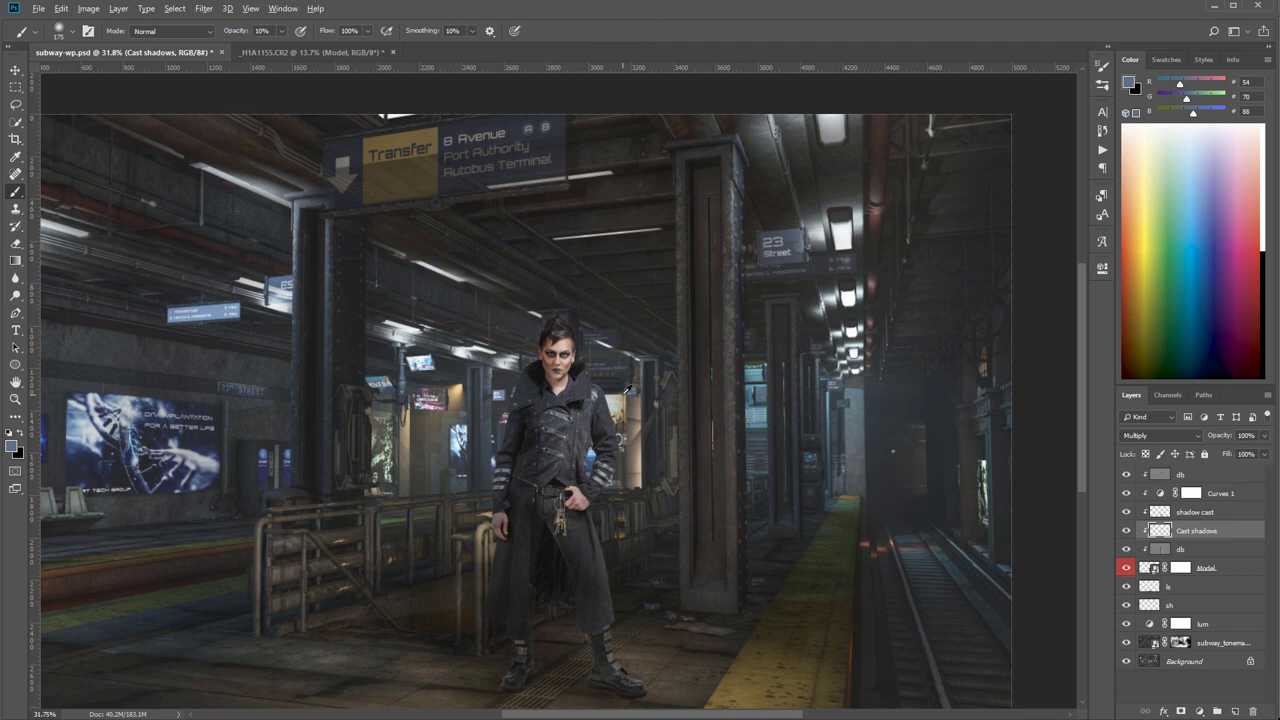
pyautogui.keyDown('alt'); pyautogui.click(745, 674); pyautogui.keyUp('alt')
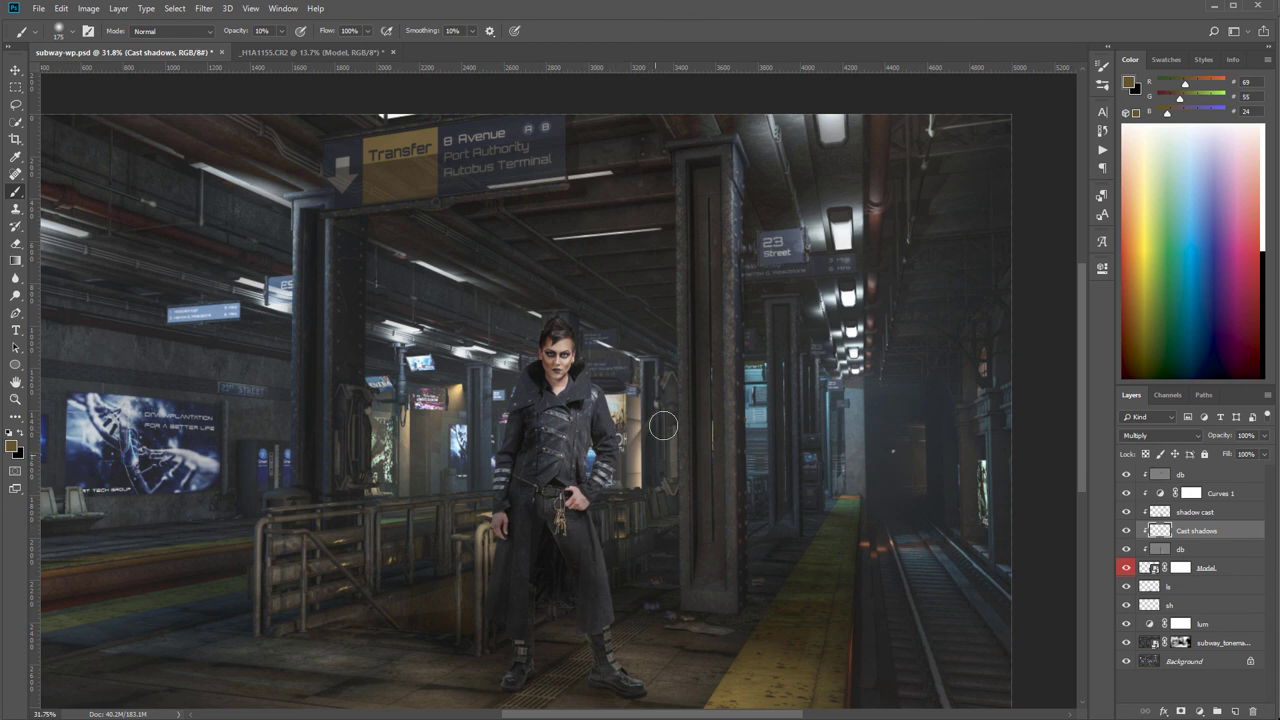
# Step: Compare the model with and without the Cast shadows layer and examine how the model blends into the whole station scene
pyautogui.click(1128, 531)
pyautogui.click(1128, 531)
pyautogui.click(1128, 531)
pyautogui.click(1128, 531)
pyautogui.click(1128, 531)
pyautogui.click(1128, 531)
pyautogui.scroll(-4, 654, 476)
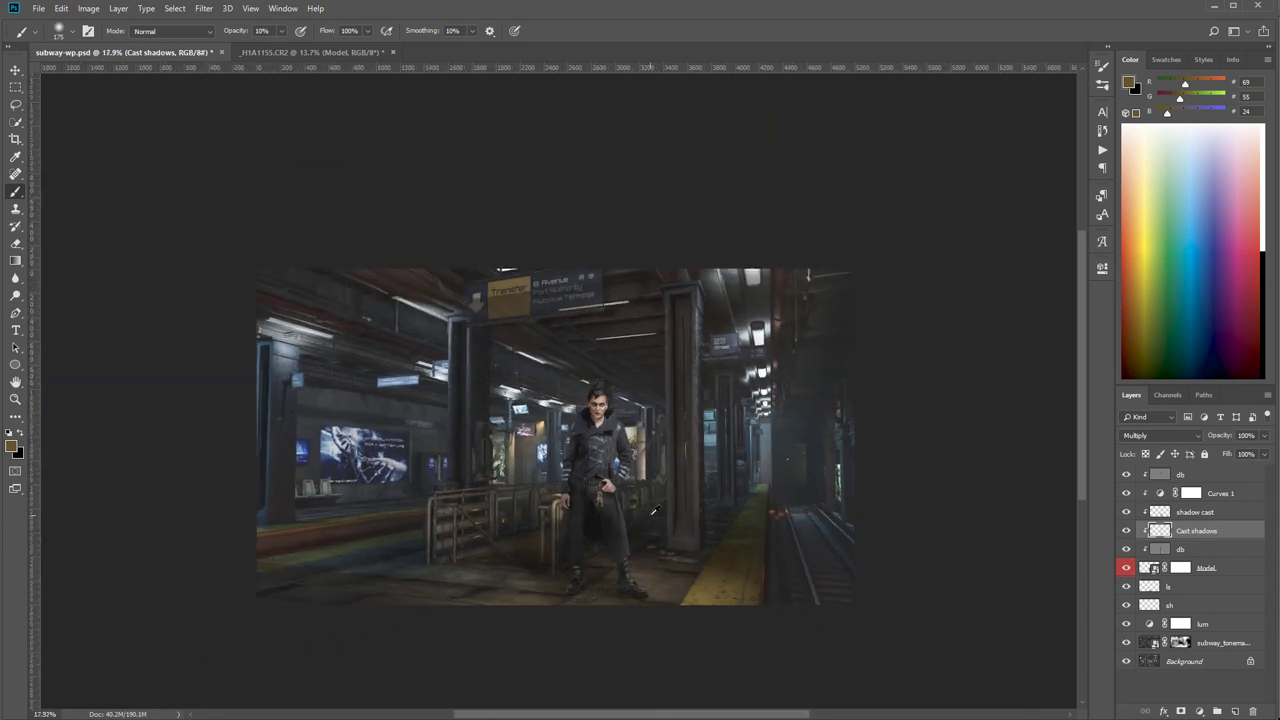
pyautogui.scroll(2, 640, 410)
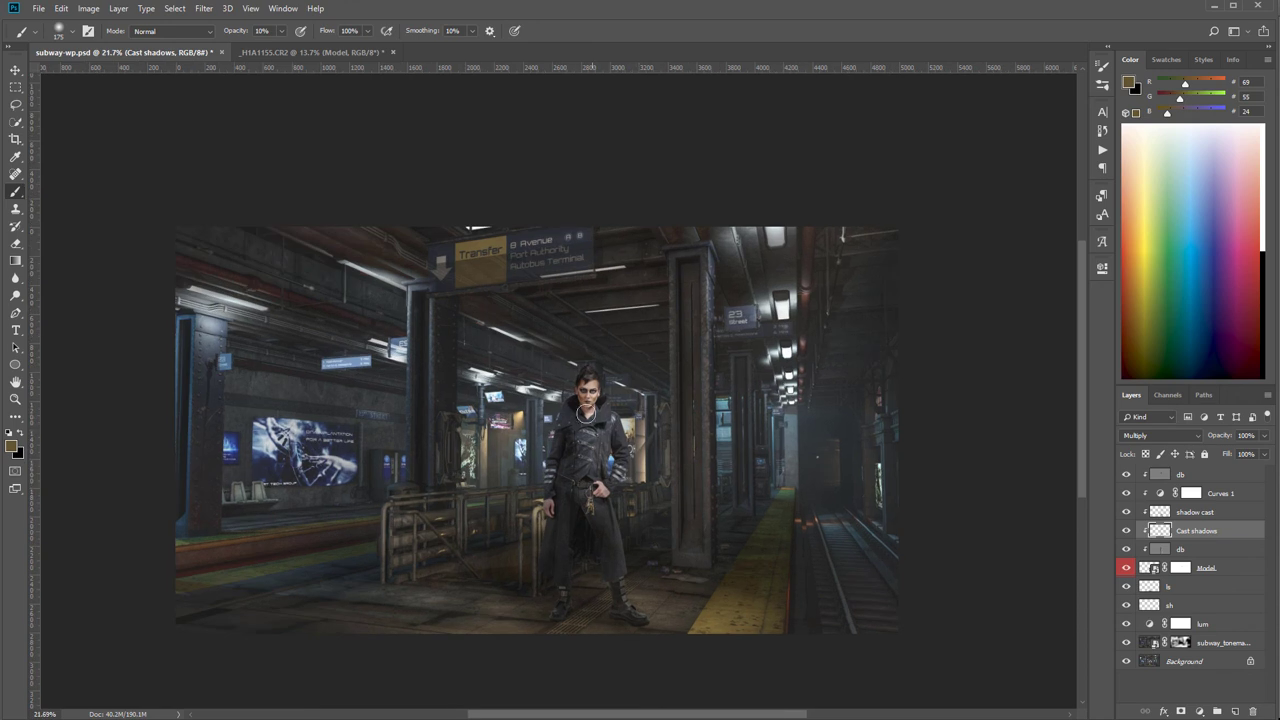
pyautogui.scroll(2, 605, 415)
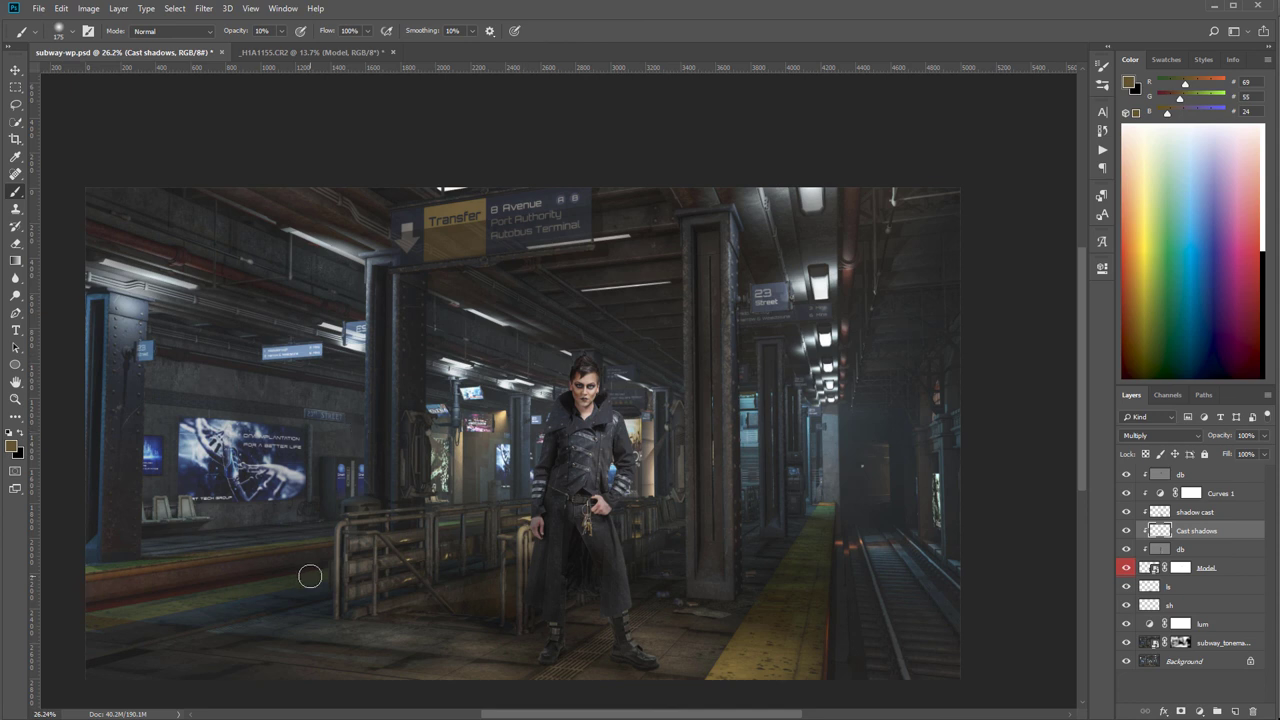
pyautogui.scroll(-1, 397, 489)
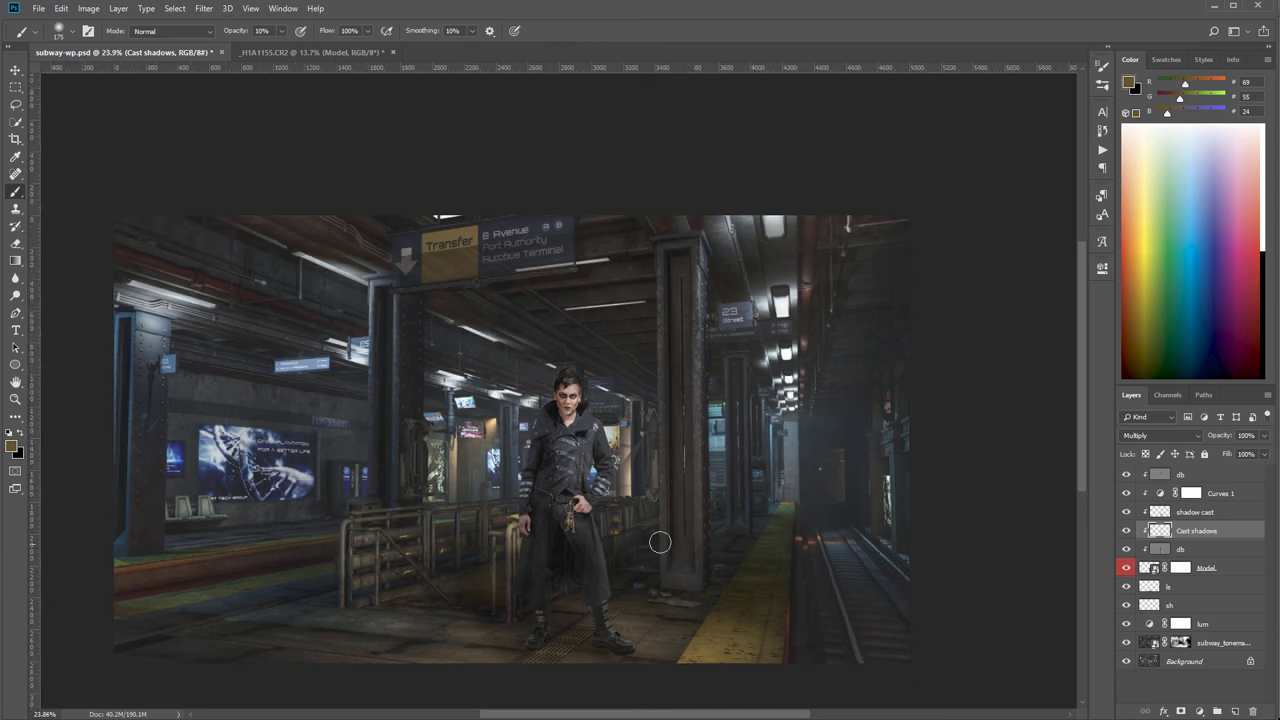